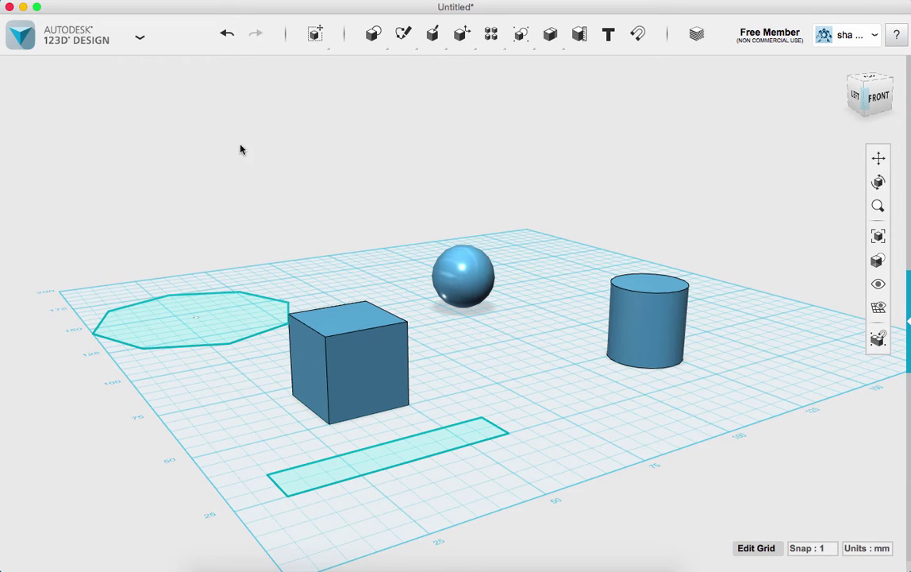
- Start a new design, discarding the changes to the current one, and view the empty grid from the top
click(141, 38)
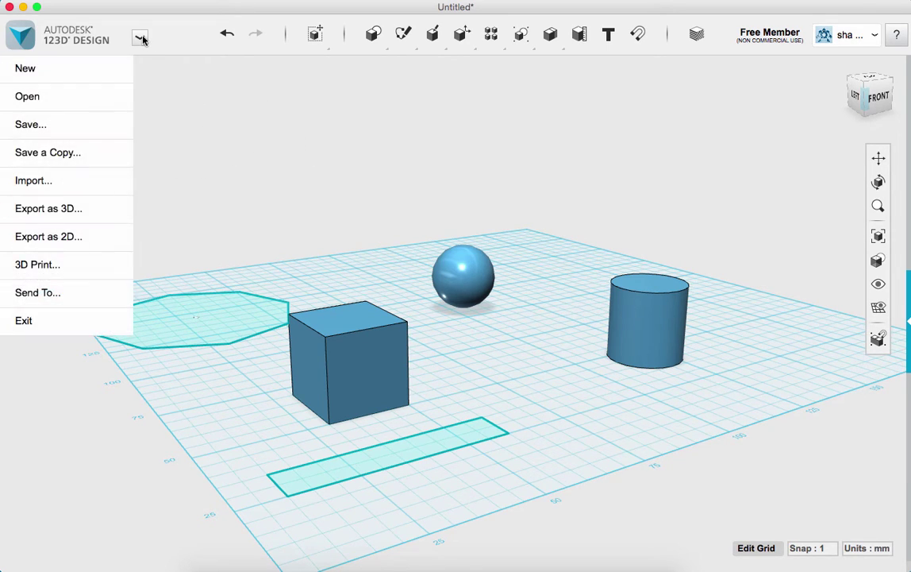
click(70, 70)
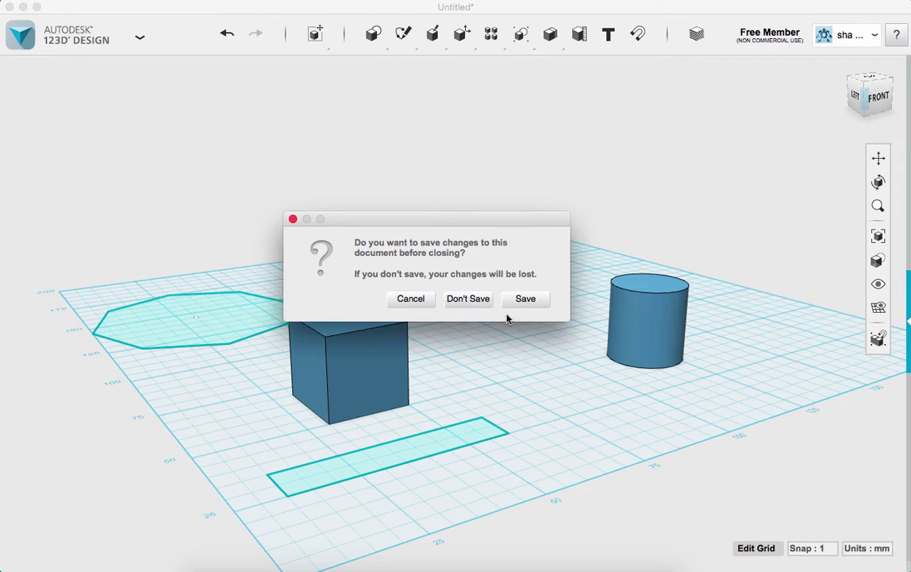
click(470, 299)
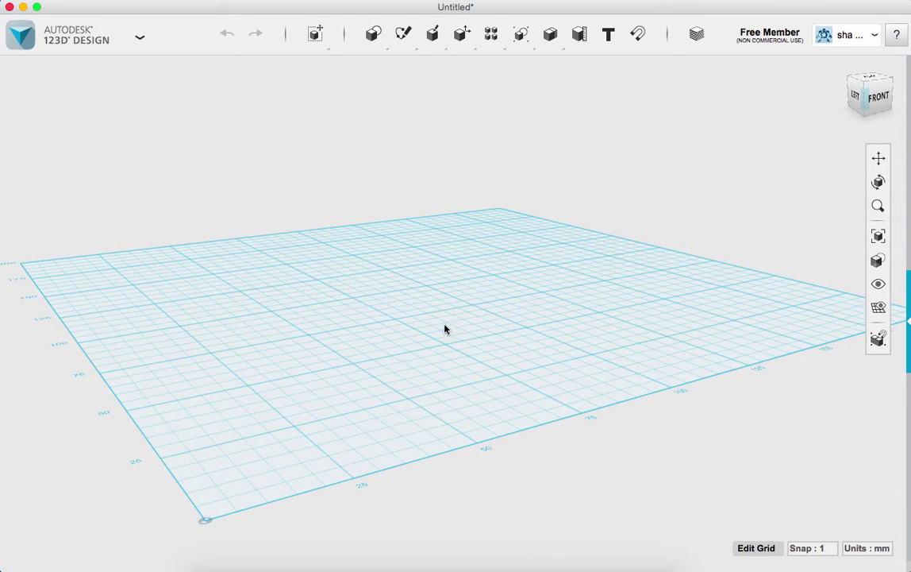
click(868, 76)
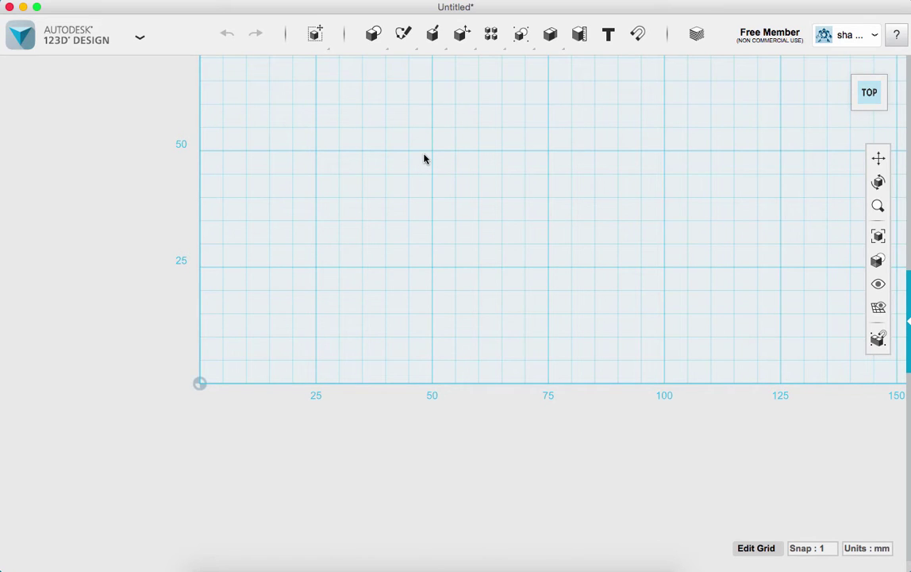
- Place a rectangle primitive with length 15 mm and width 55 mm on the grid, centred at about 35, 25
mouse_move(372, 33)
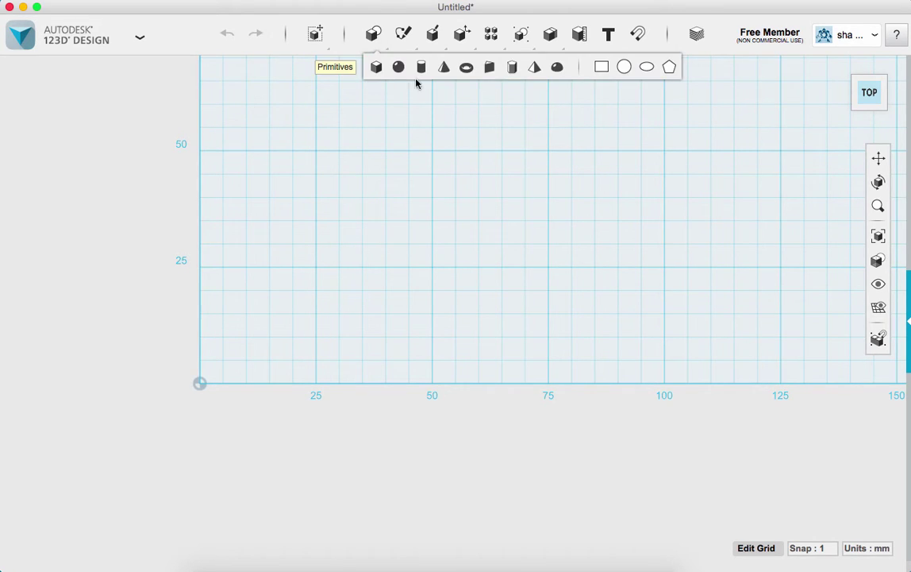
click(597, 67)
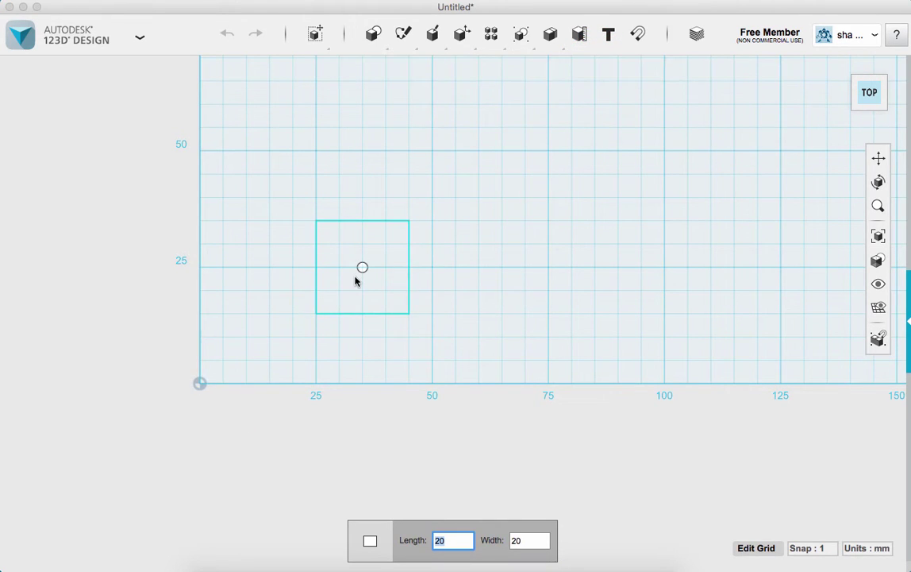
text(15)
key(Tab)
text(55)
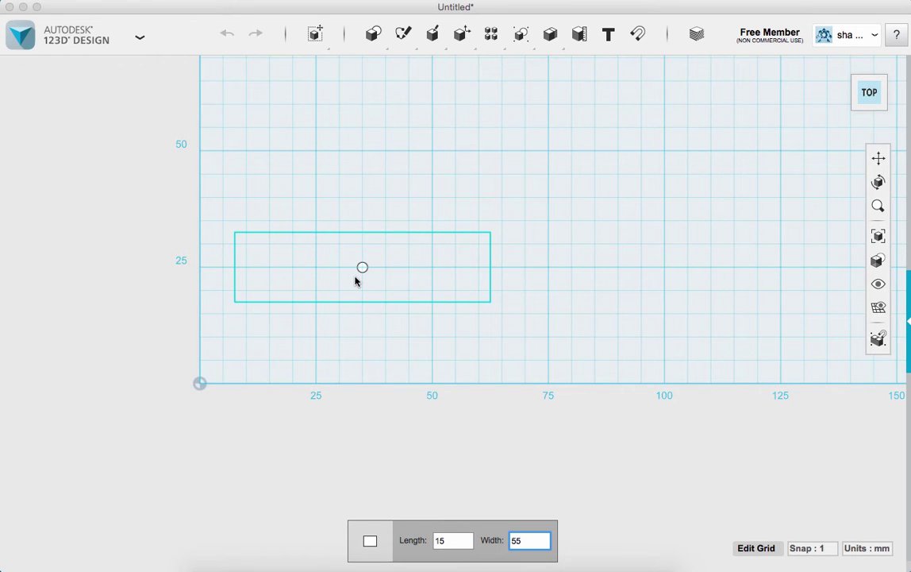
key(Return)
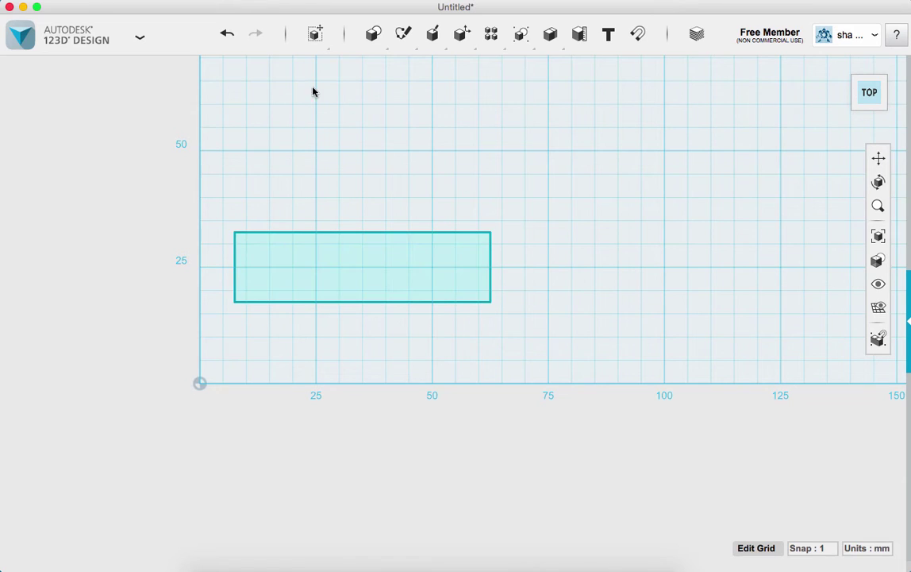
- Place a circle primitive of radius 4 mm inside the rectangle near its left end, centred at about 15, 25
mouse_move(369, 42)
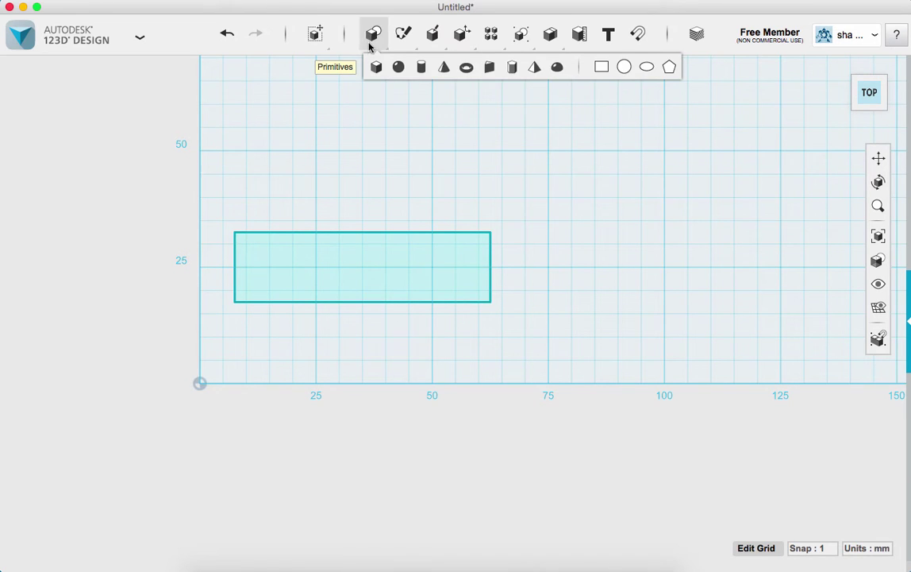
click(623, 69)
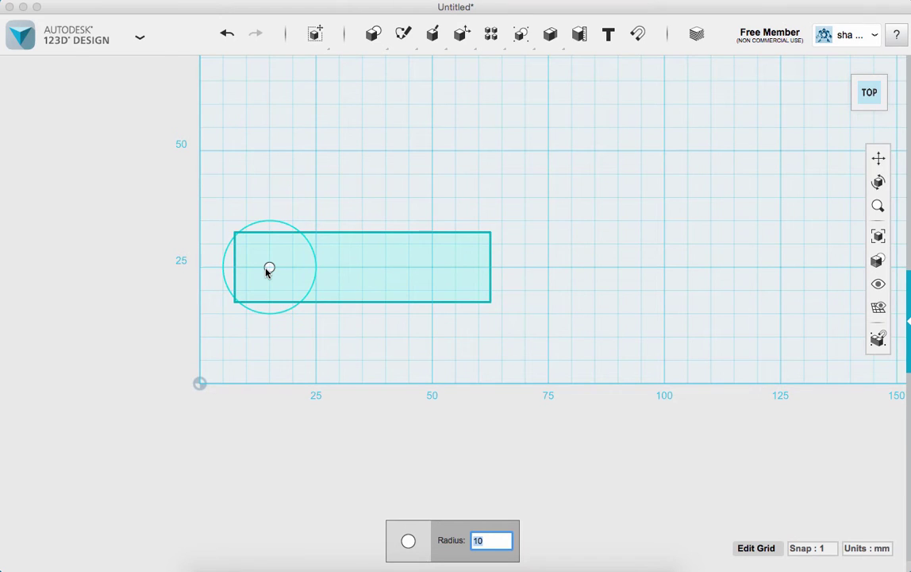
text(4)
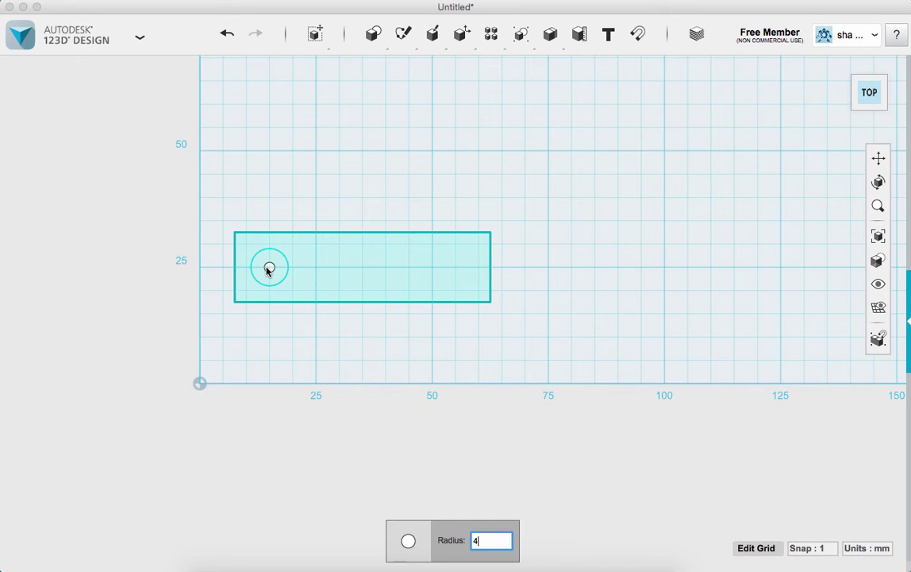
click(268, 270)
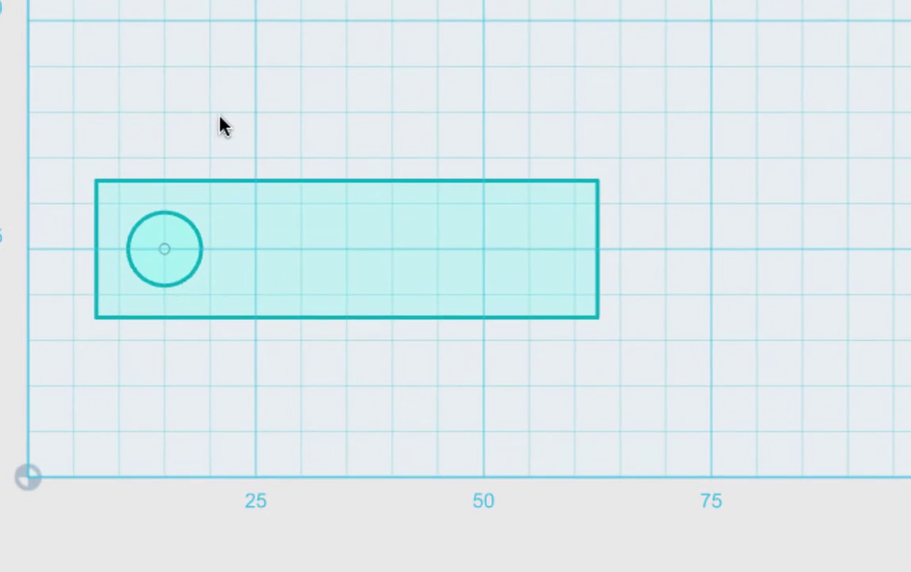
- Copy and paste the circle, moving the duplicate 10 mm to the right along the rectangle
click(188, 247)
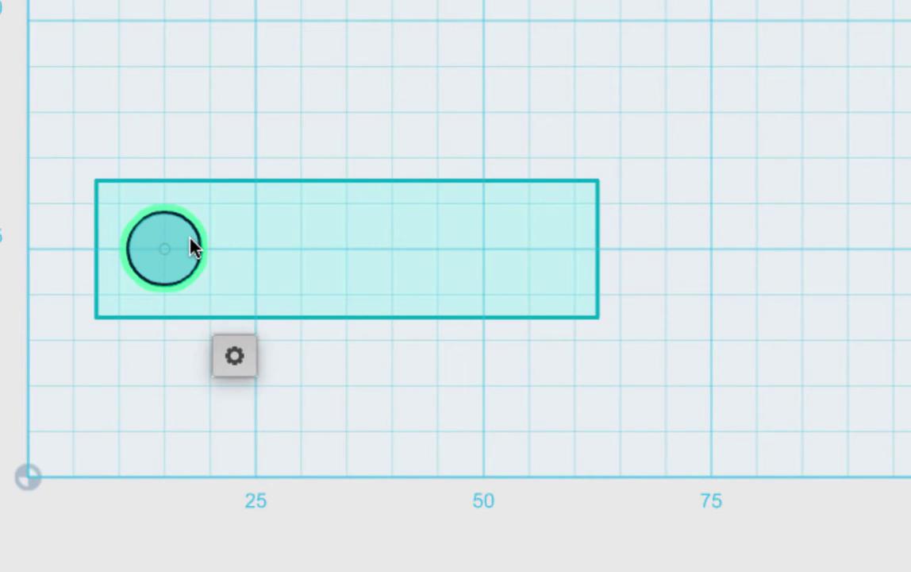
key(super+c)
key(super+v)
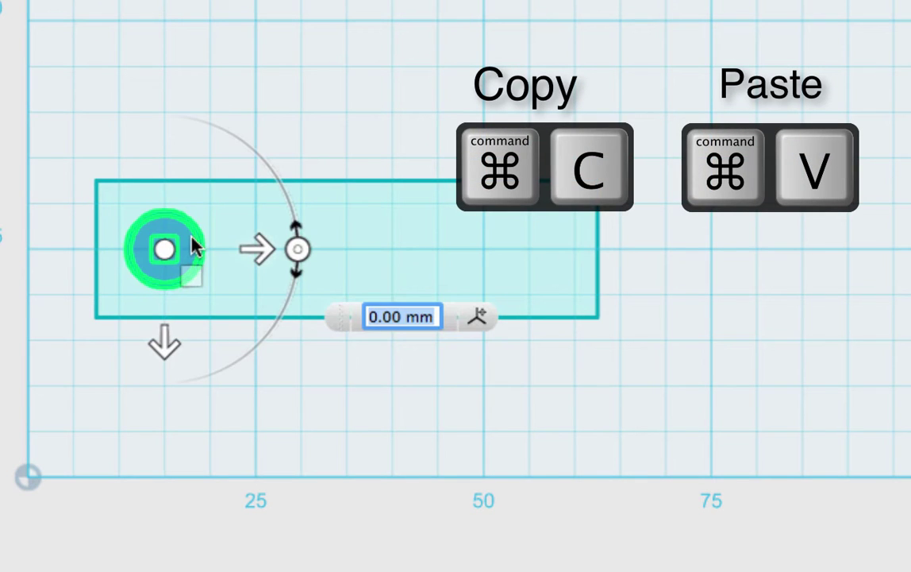
click(254, 246)
drag(251, 239, 344, 238)
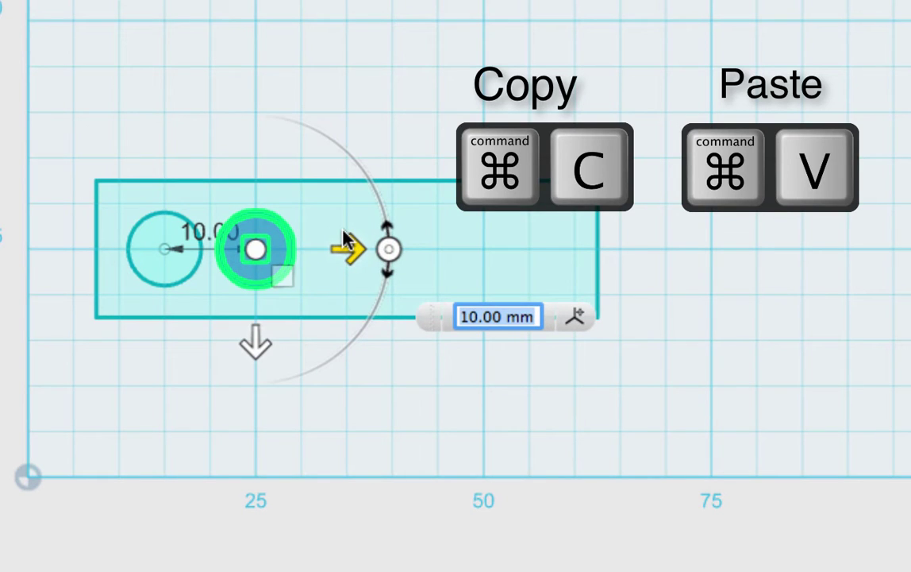
key(Return)
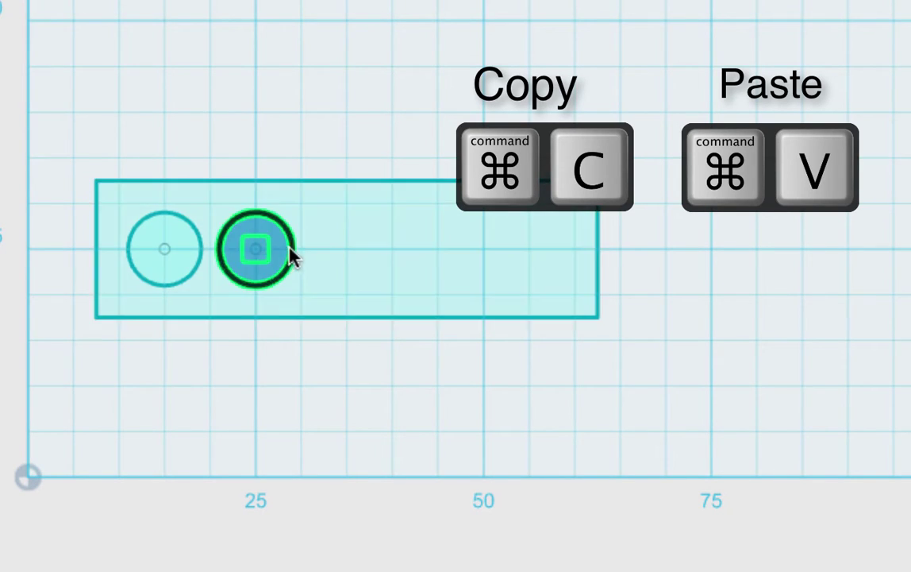
- Paste three more copies of the circle at 10 mm spacing to complete a row of five inside the rectangle
key(super+c)
key(super+v)
drag(346, 249, 621, 246)
key(super+v)
click(751, 288)
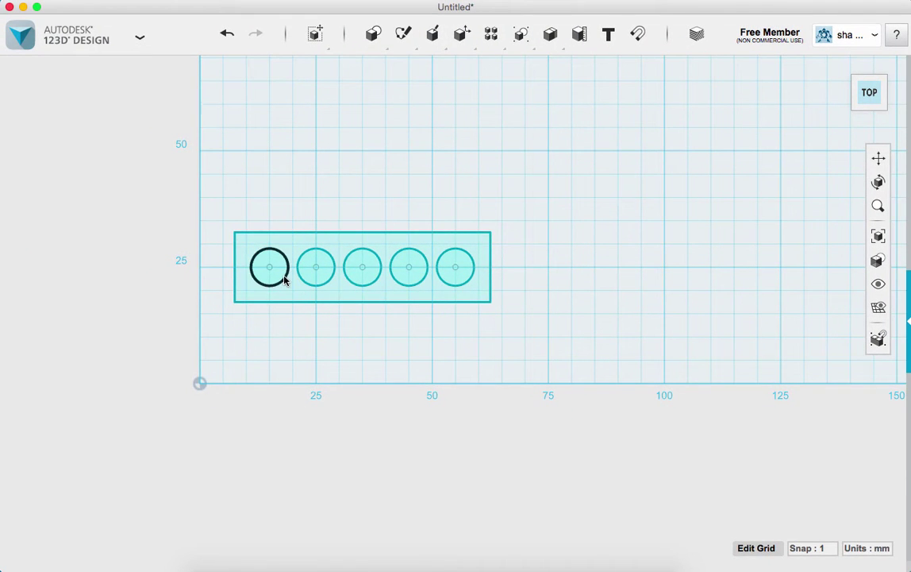
- Offset the leftmost circle outward by 0.4 mm
scroll(277, 273, down, 2)
scroll(278, 276, up, 3)
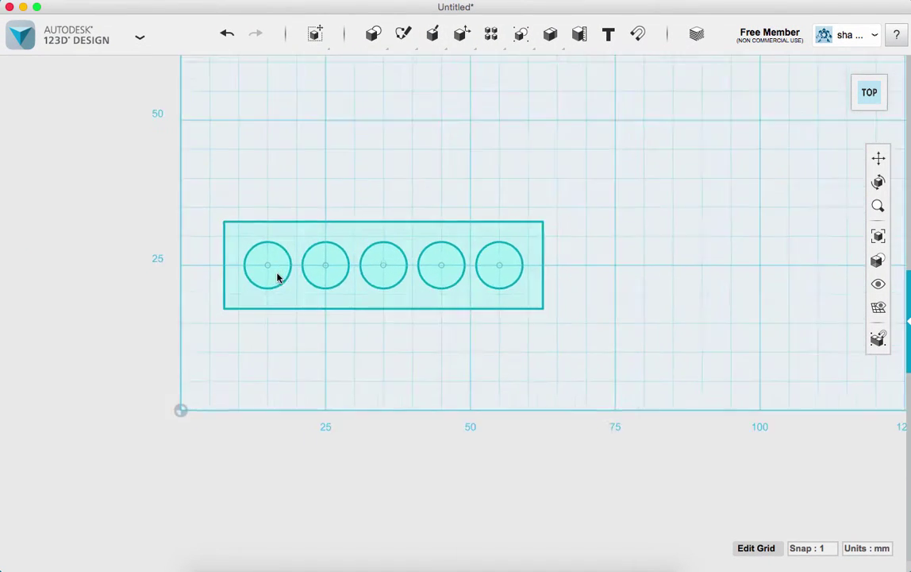
scroll(271, 270, up, 4)
scroll(275, 242, down, 1)
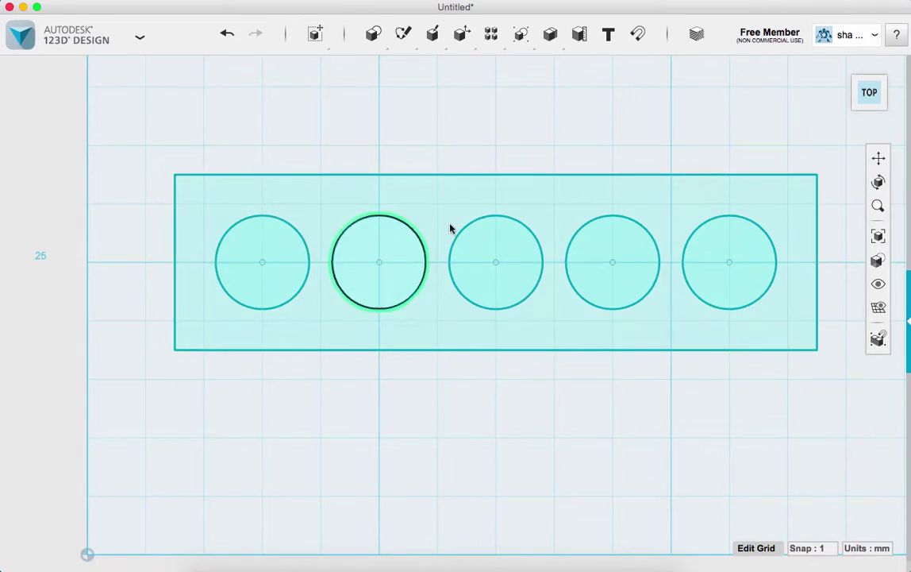
click(879, 158)
drag(624, 145, 551, 226)
scroll(523, 308, down, 1)
scroll(524, 308, up, 3)
scroll(521, 299, down, 1)
scroll(508, 274, up, 1)
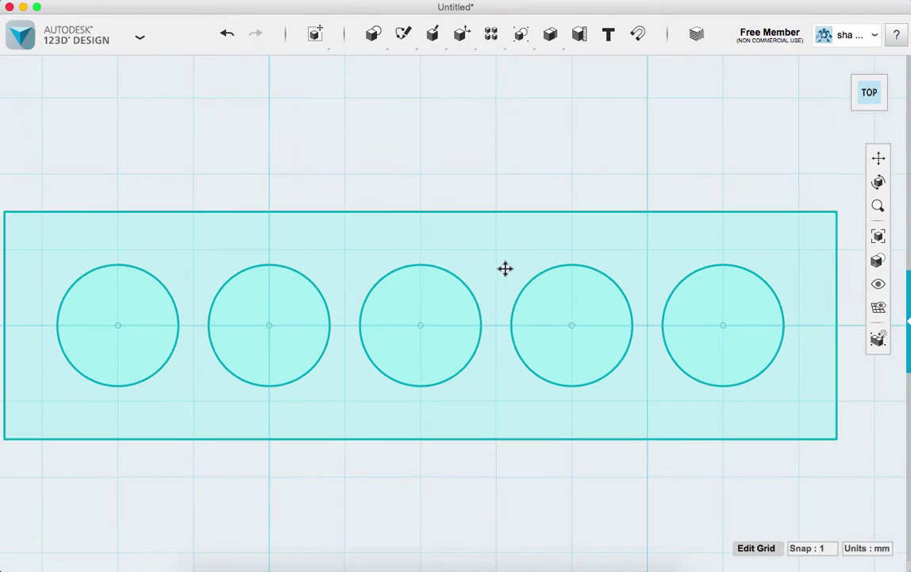
drag(341, 152, 361, 137)
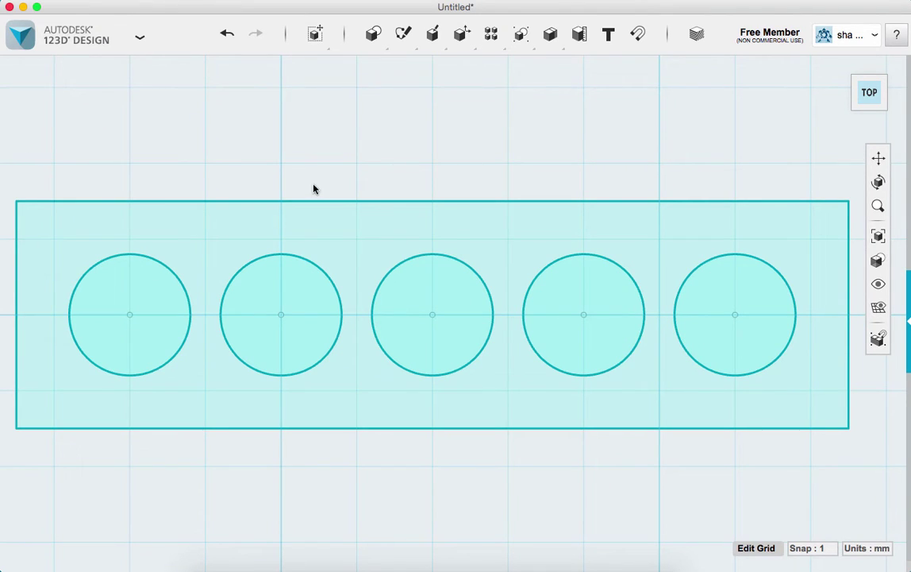
mouse_move(401, 33)
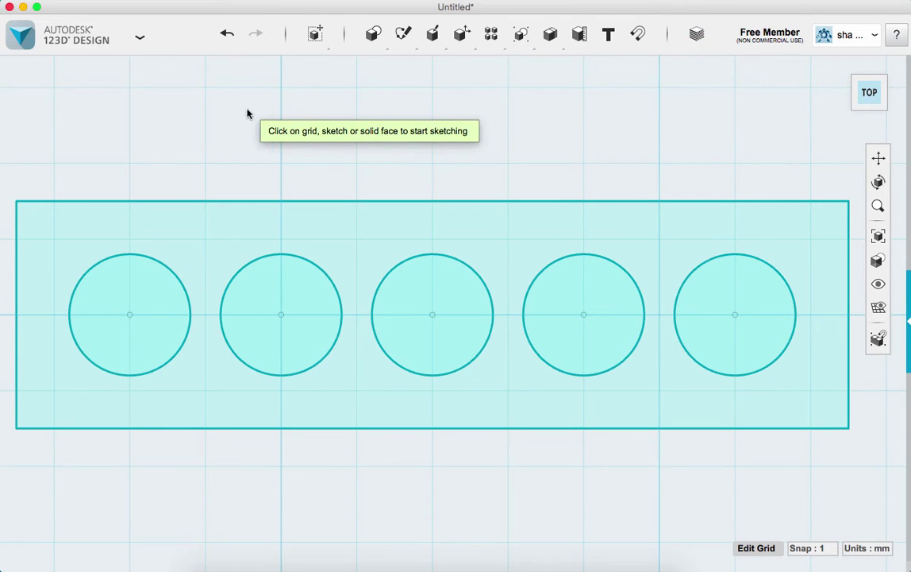
click(168, 274)
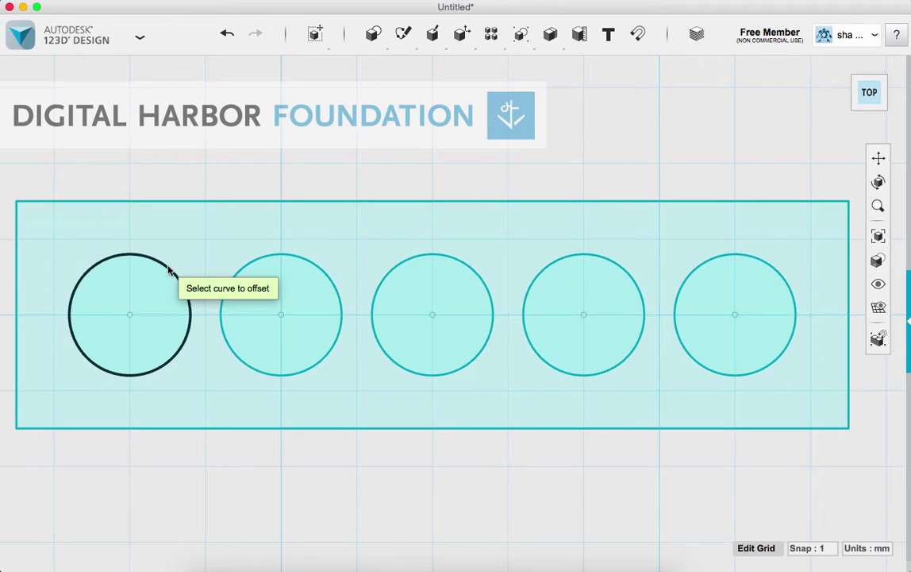
click(167, 269)
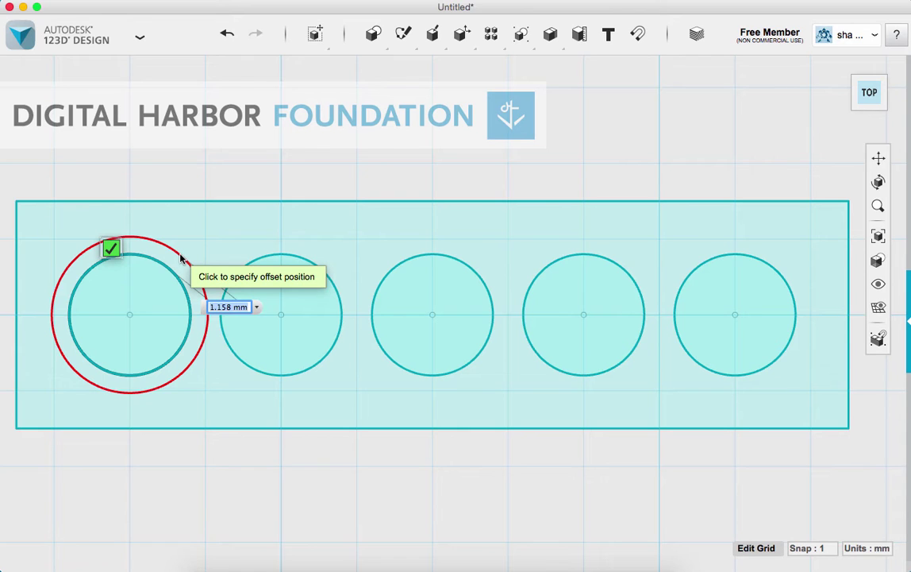
text(.4)
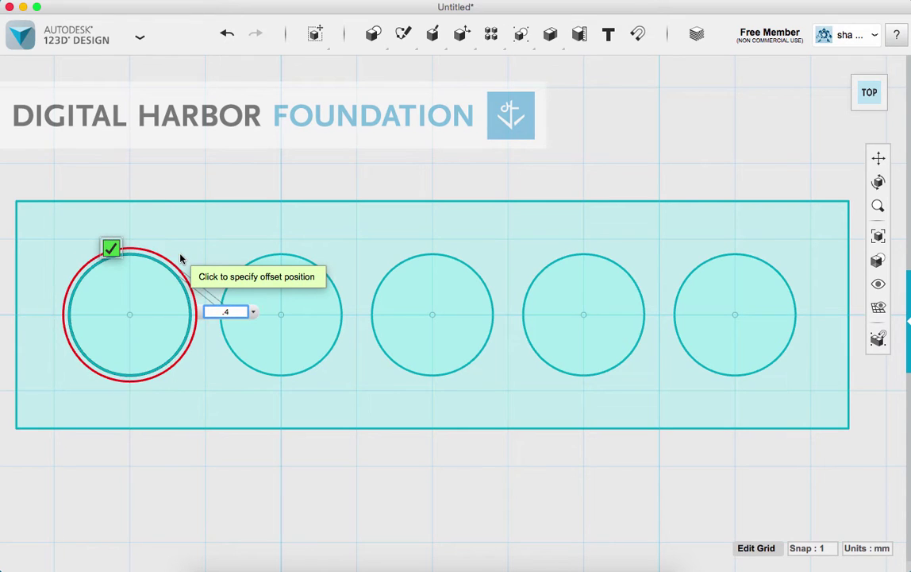
key(Return)
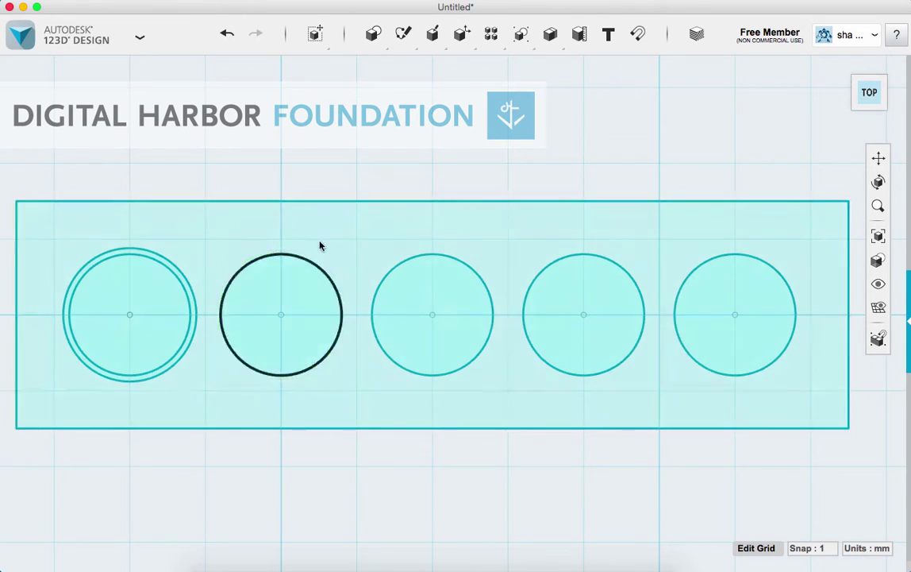
- Offset the second circle from the left outward by 0.5 mm
mouse_move(372, 38)
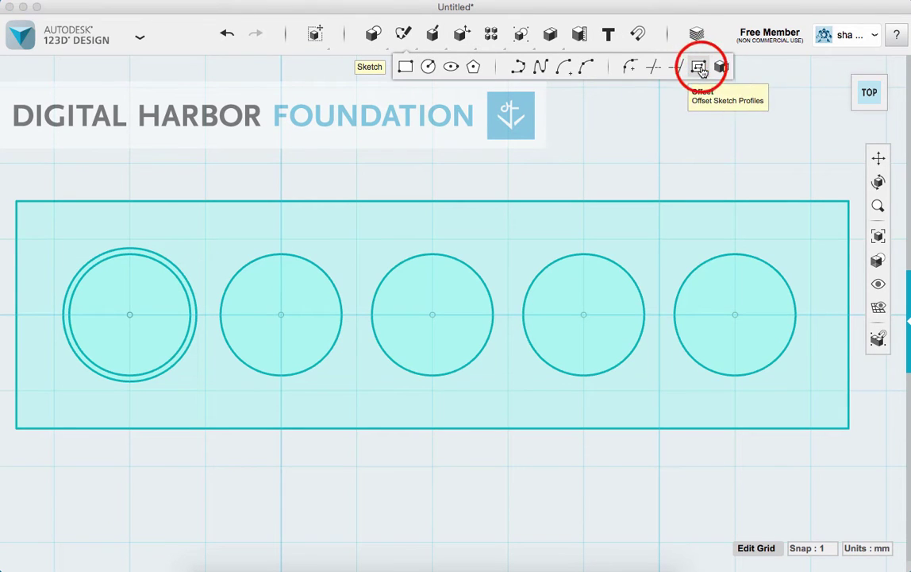
click(699, 68)
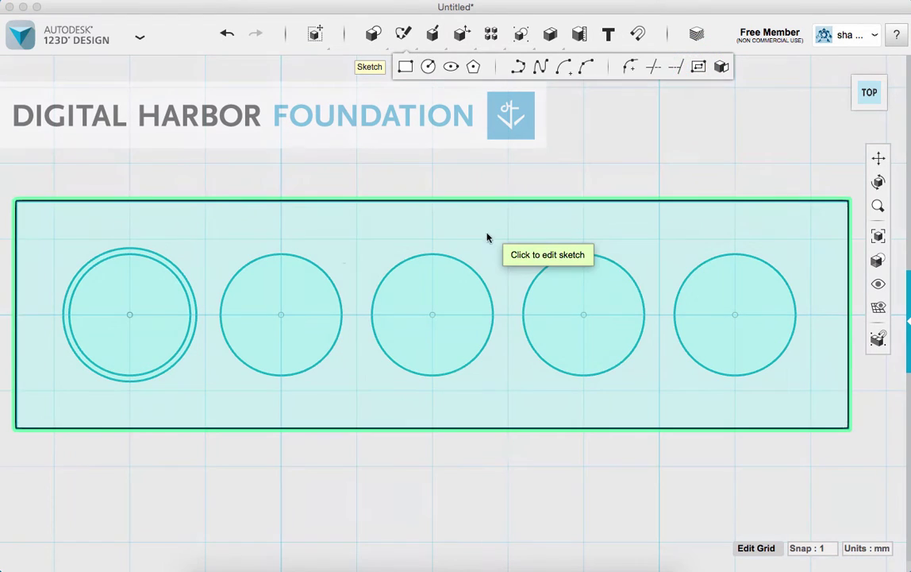
click(300, 278)
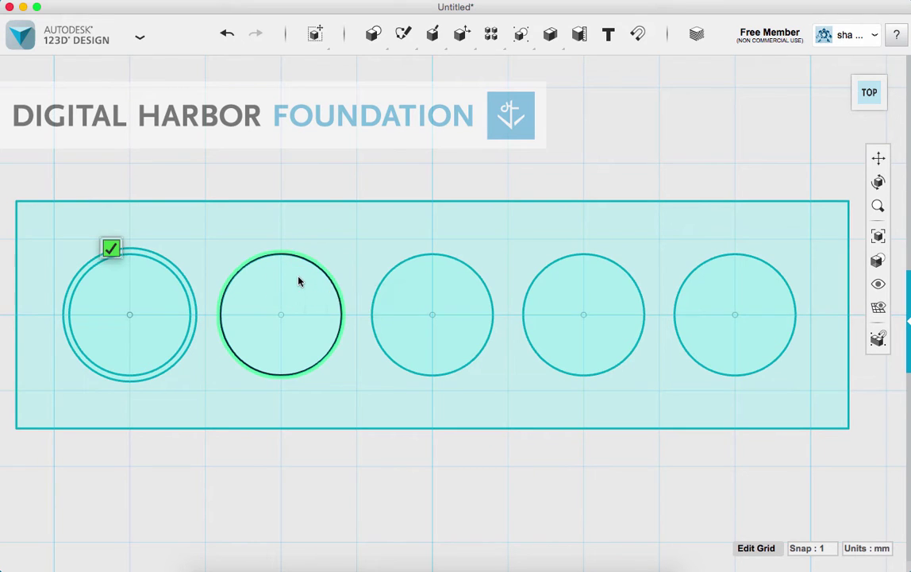
click(314, 266)
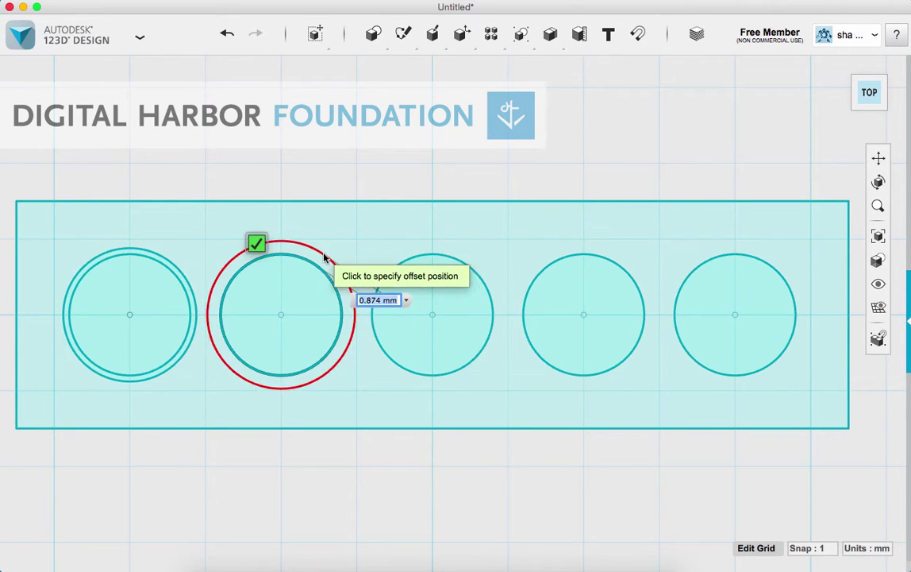
text(.5)
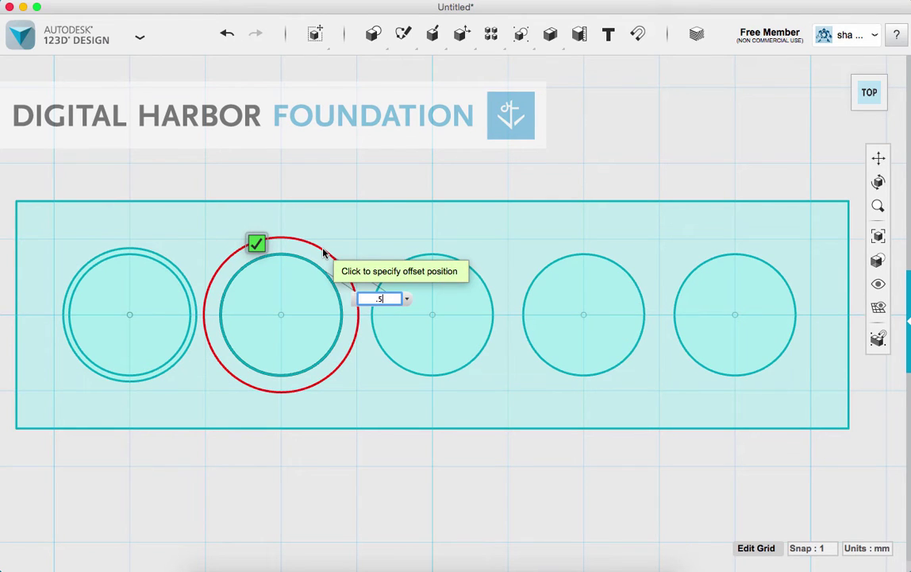
key(Return)
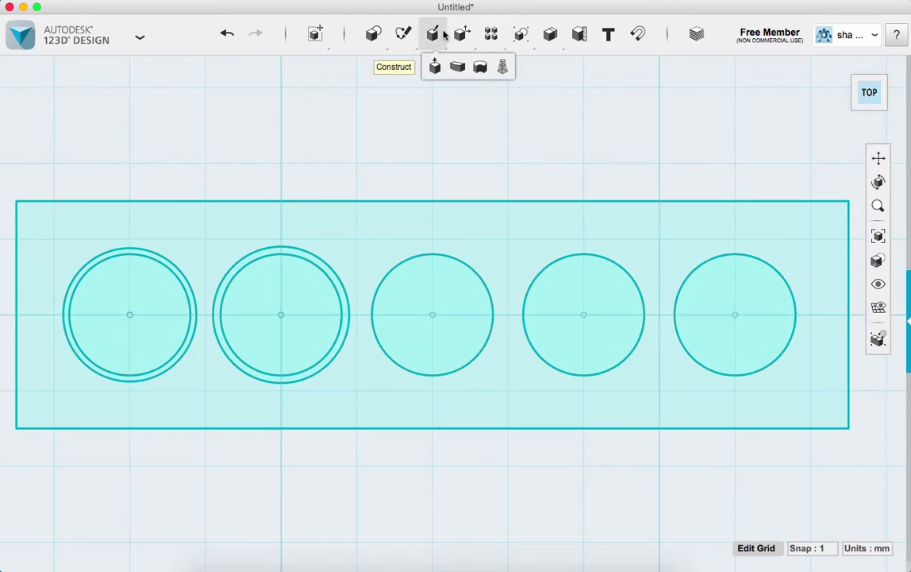
- Offset the middle circle outward by 0.6 mm
mouse_move(403, 33)
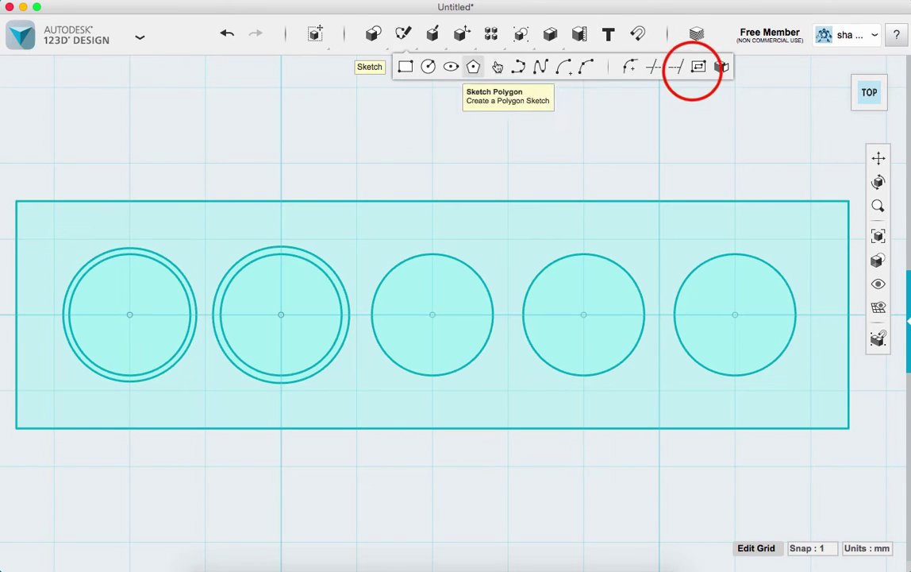
click(693, 70)
click(459, 286)
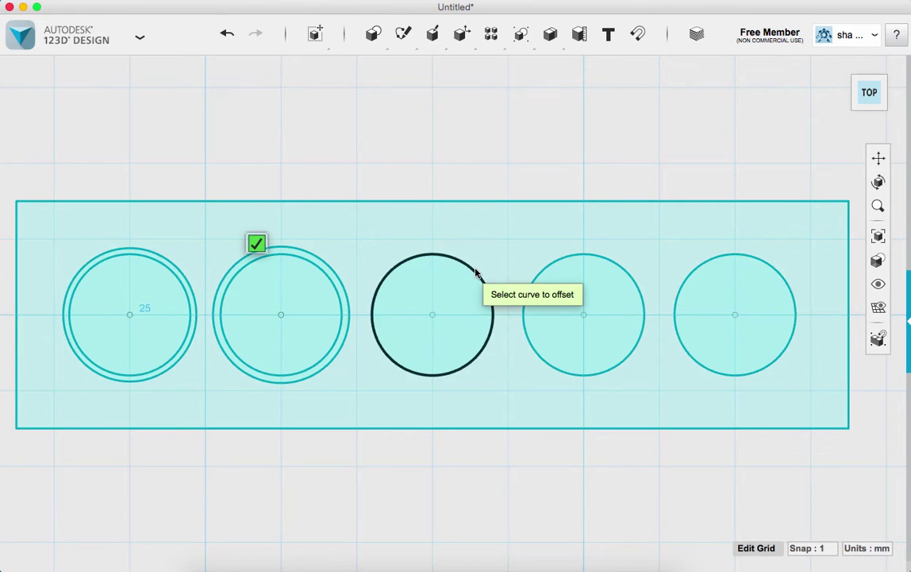
click(477, 275)
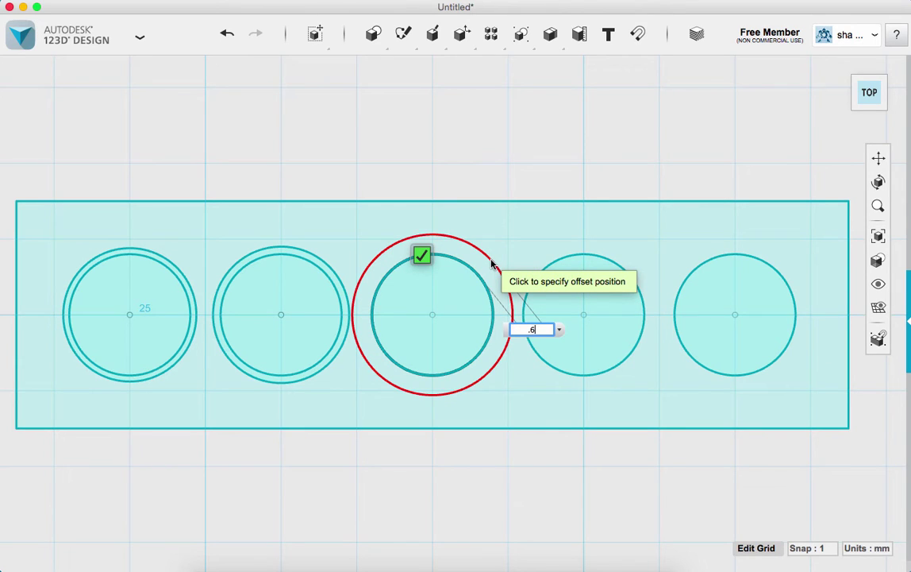
text(.6)
key(Return)
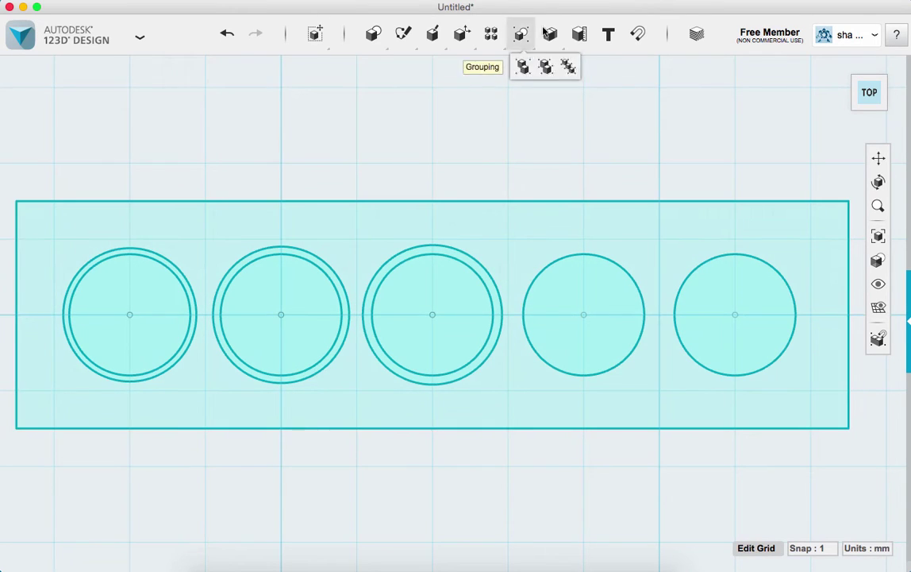
- Offset the fourth circle from the left outward by 0.7 mm
mouse_move(404, 39)
click(693, 68)
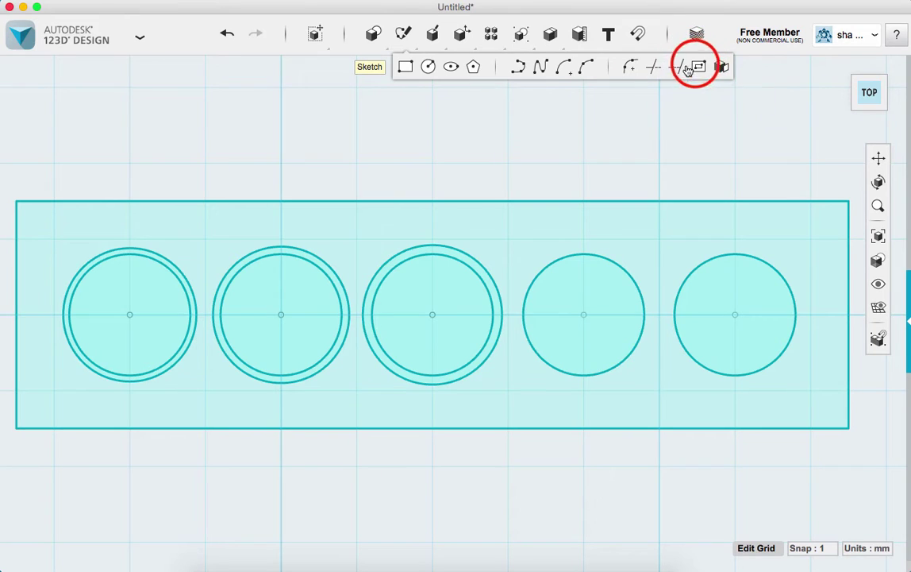
click(589, 290)
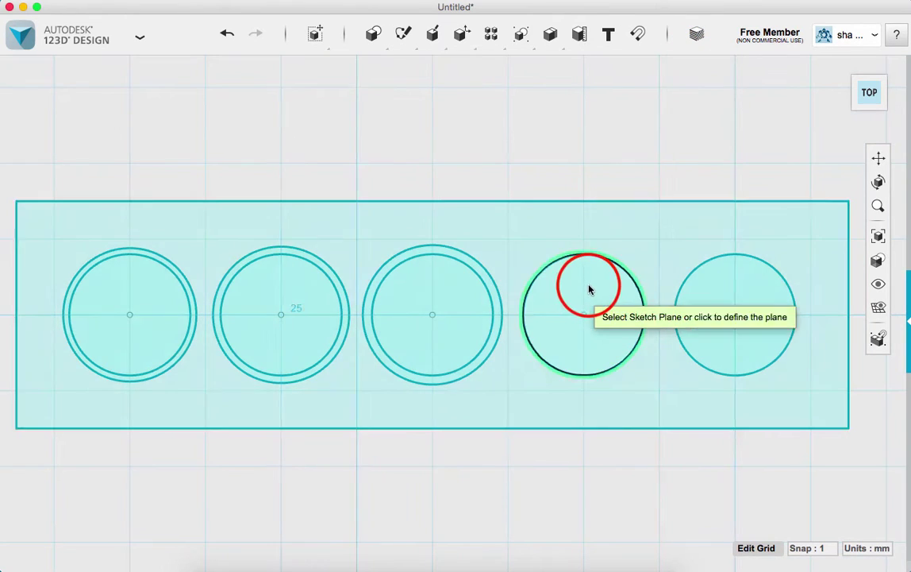
click(589, 289)
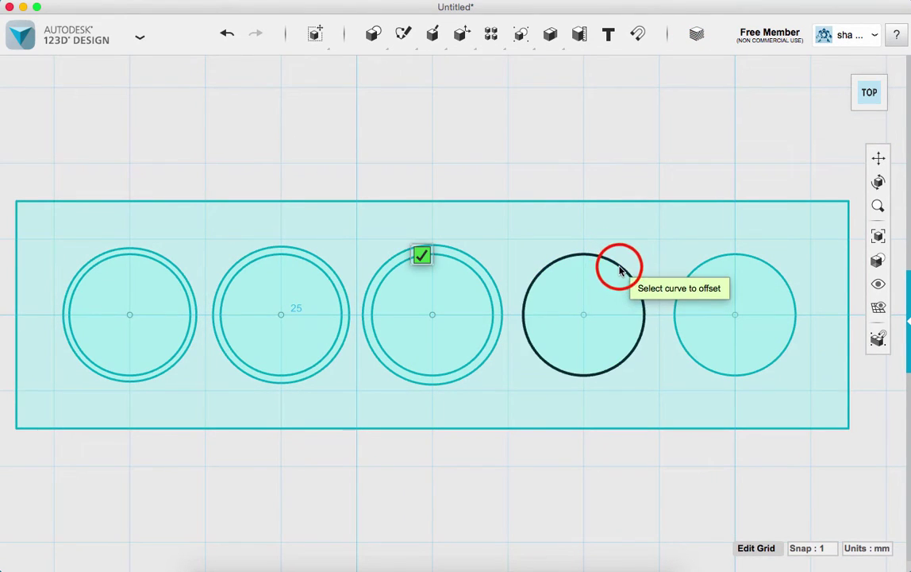
click(620, 270)
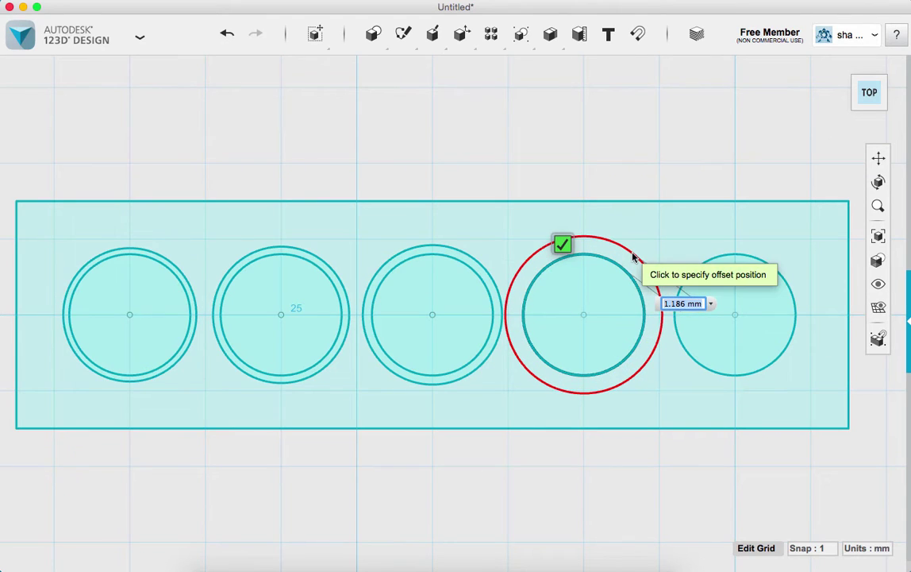
text(.7)
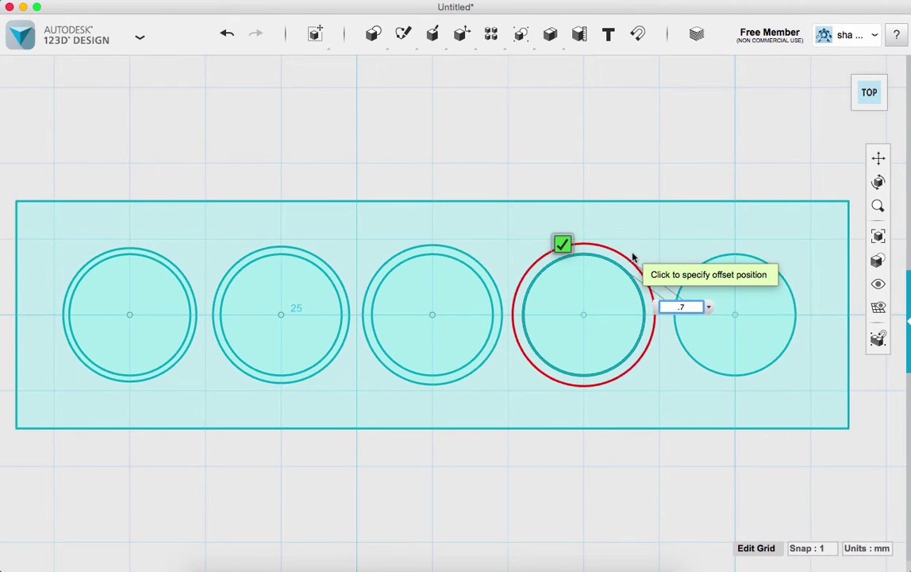
key(Return)
- Offset the rightmost circle outward by 0.8 mm
mouse_move(430, 40)
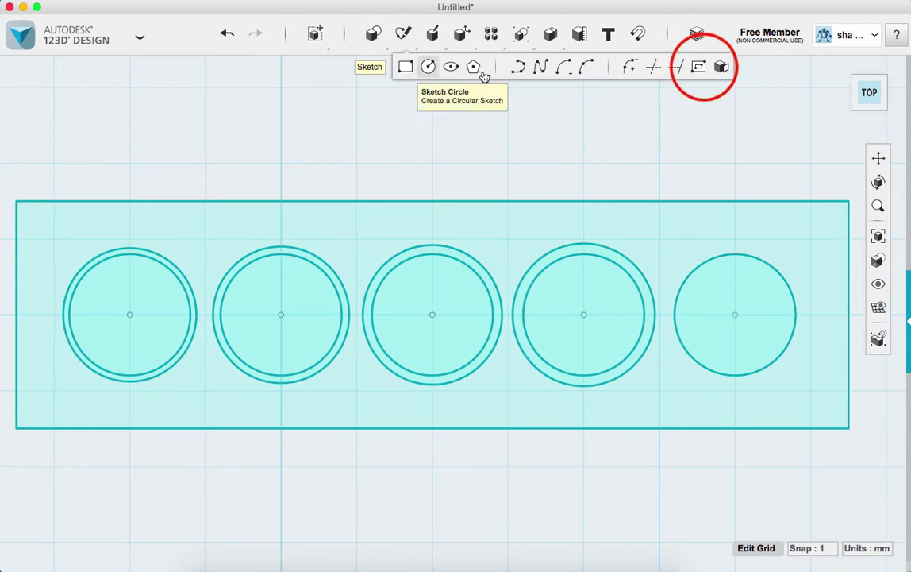
click(700, 67)
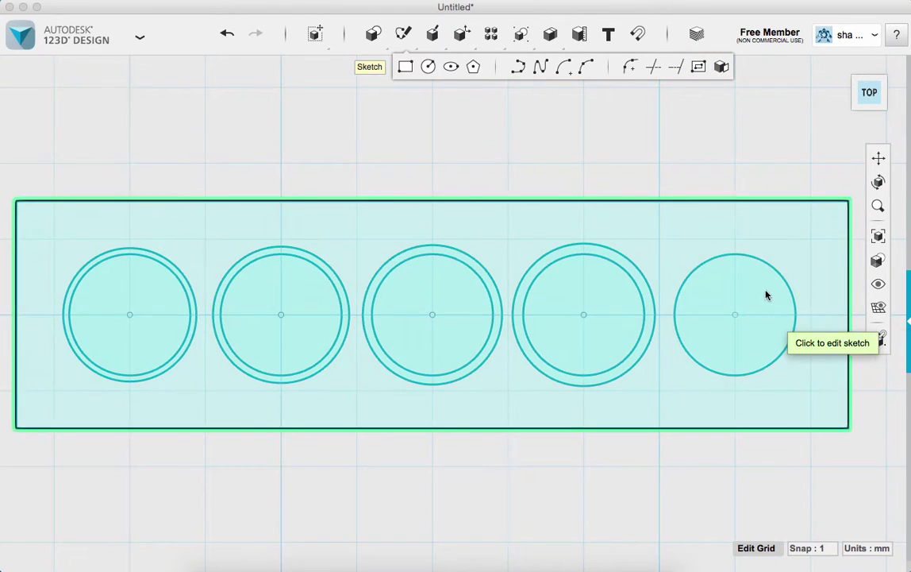
key(Escape)
click(766, 297)
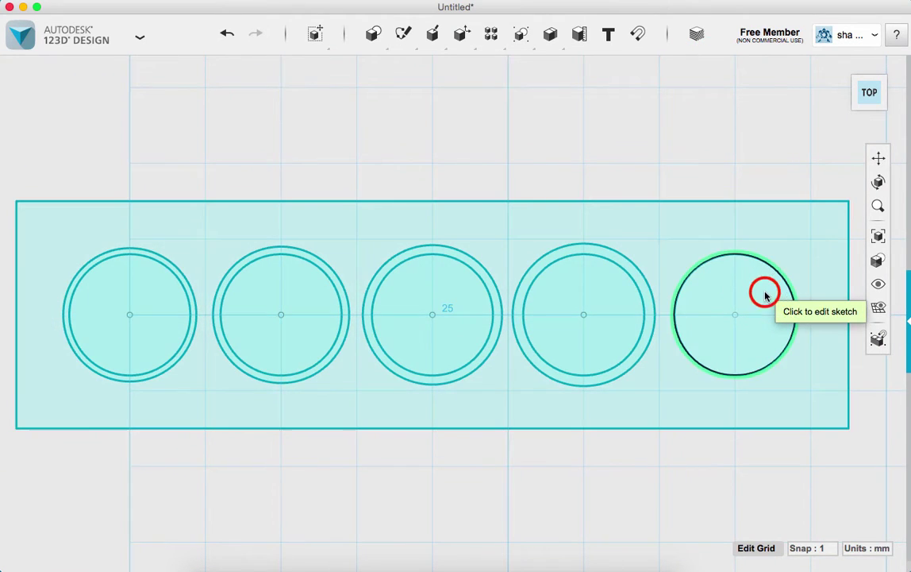
click(774, 273)
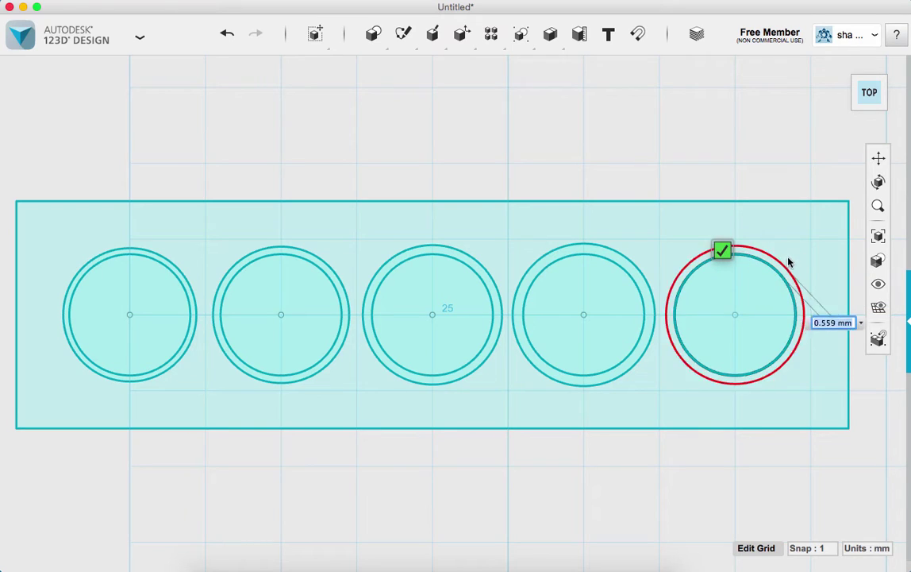
key(BackSpace)
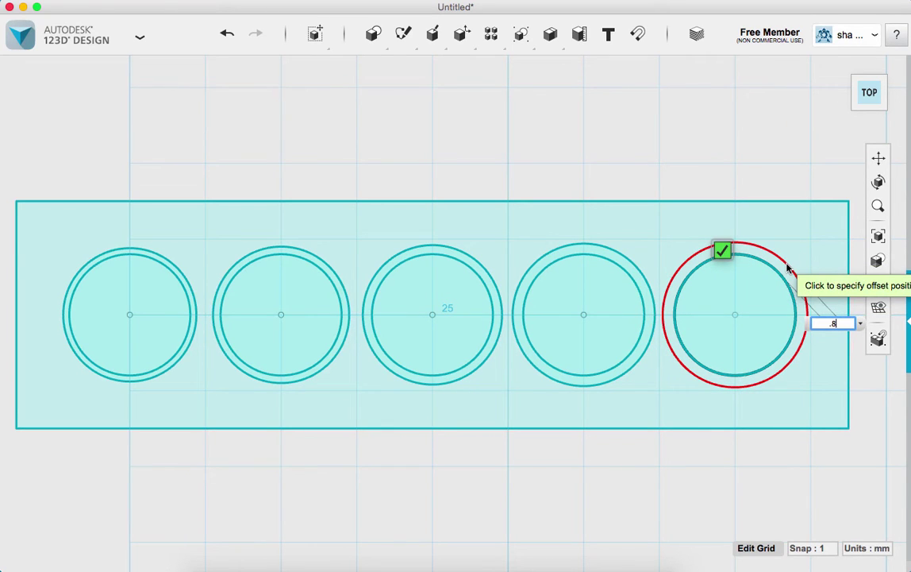
key(Return)
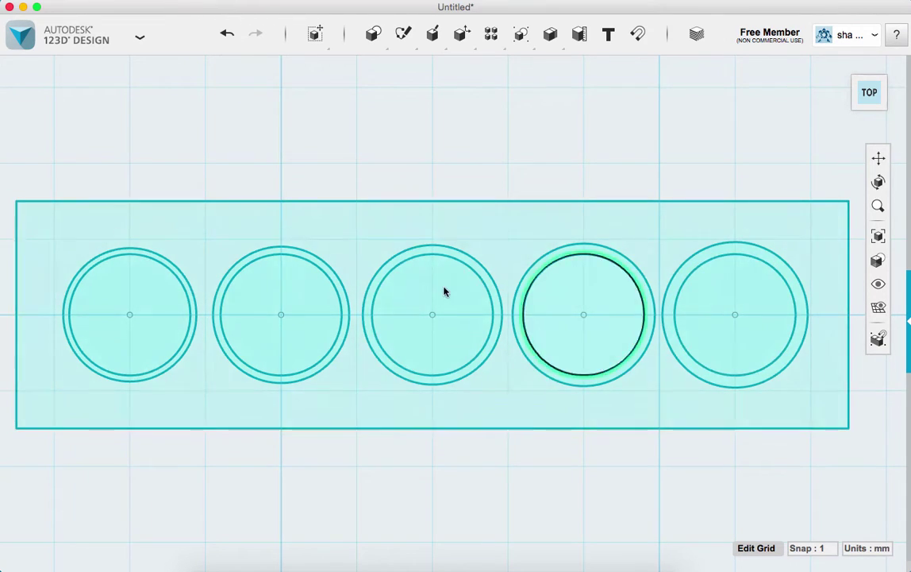
click(518, 318)
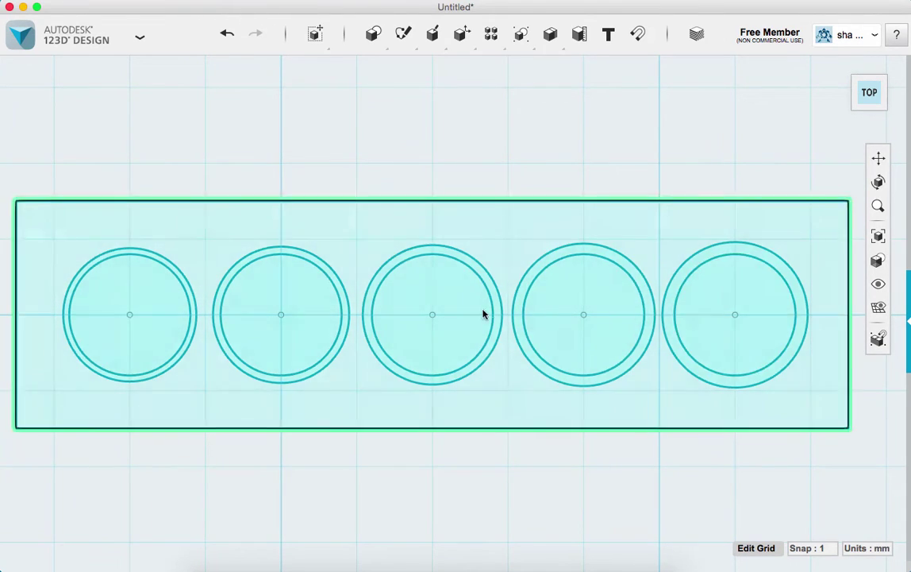
click(478, 193)
click(482, 222)
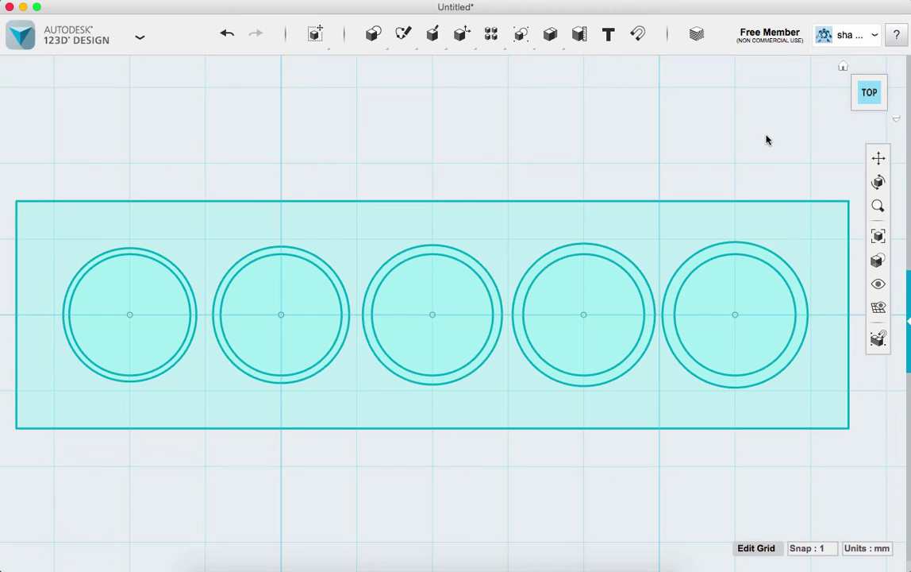
- Extrude the rectangle upward by 10 mm into a solid block, leaving out the circle profiles
click(871, 111)
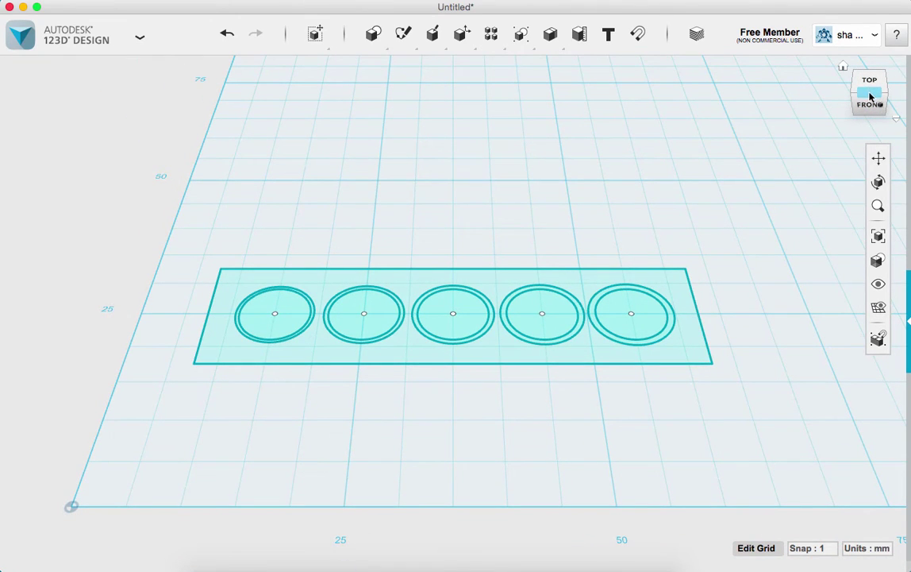
click(500, 353)
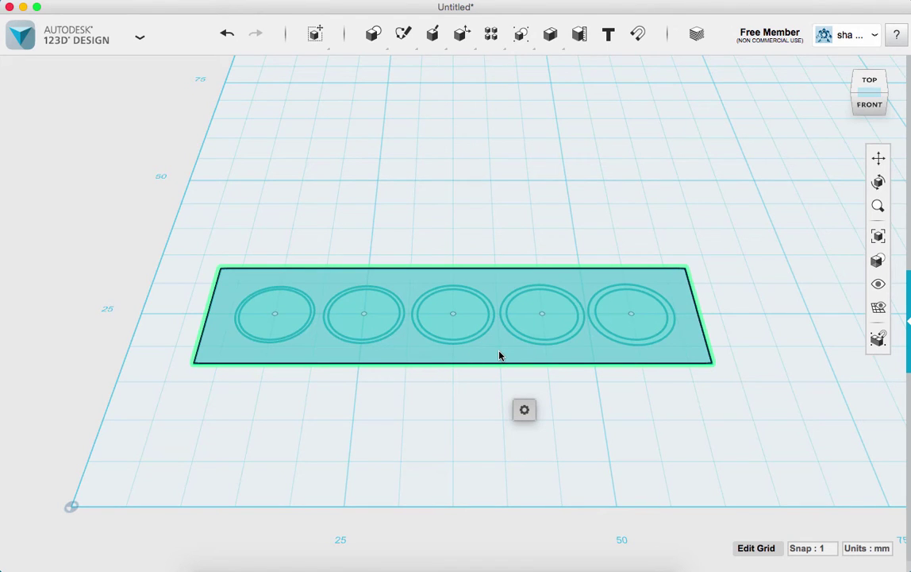
mouse_move(524, 411)
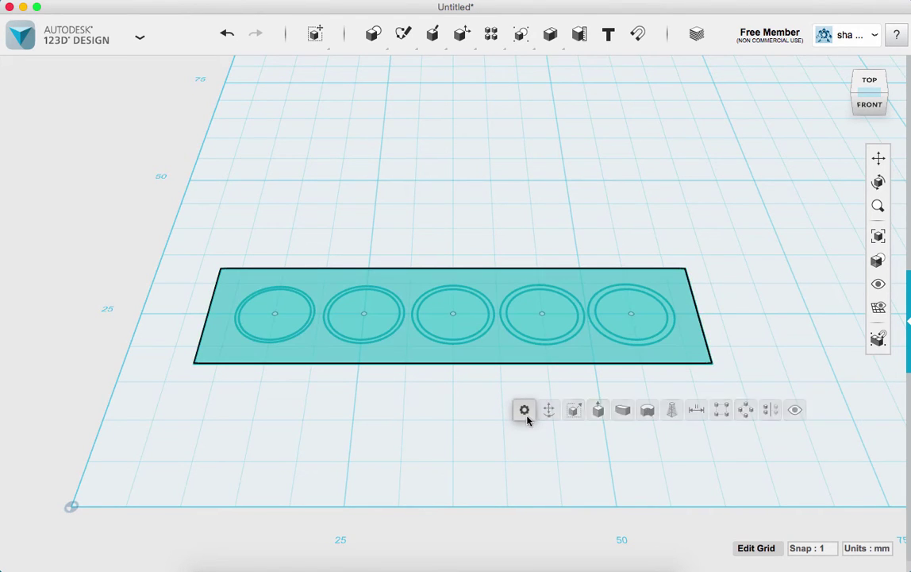
click(600, 409)
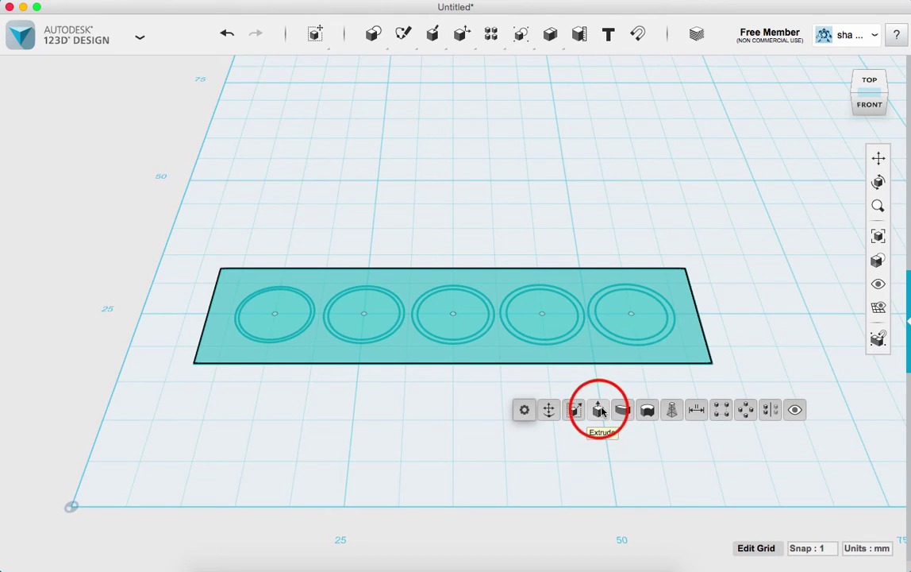
click(453, 297)
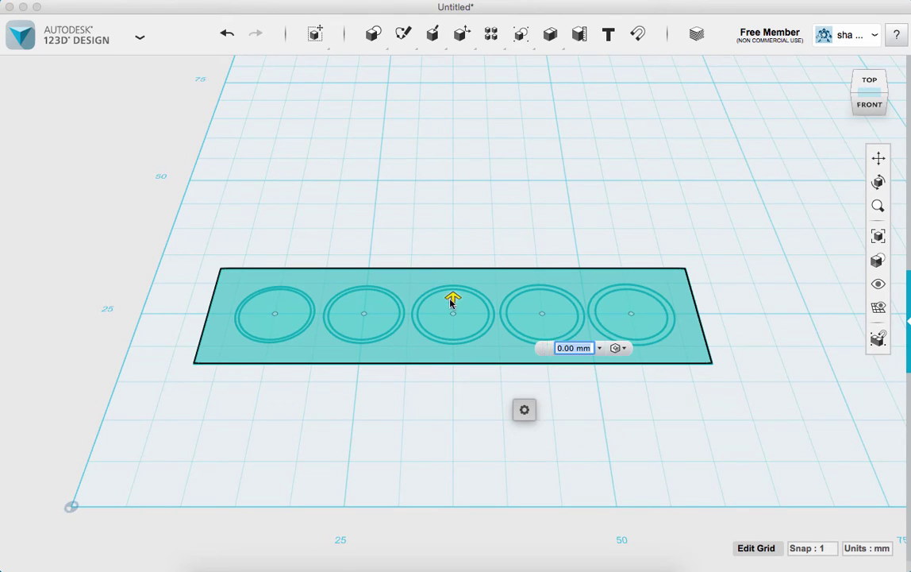
drag(455, 285, 463, 229)
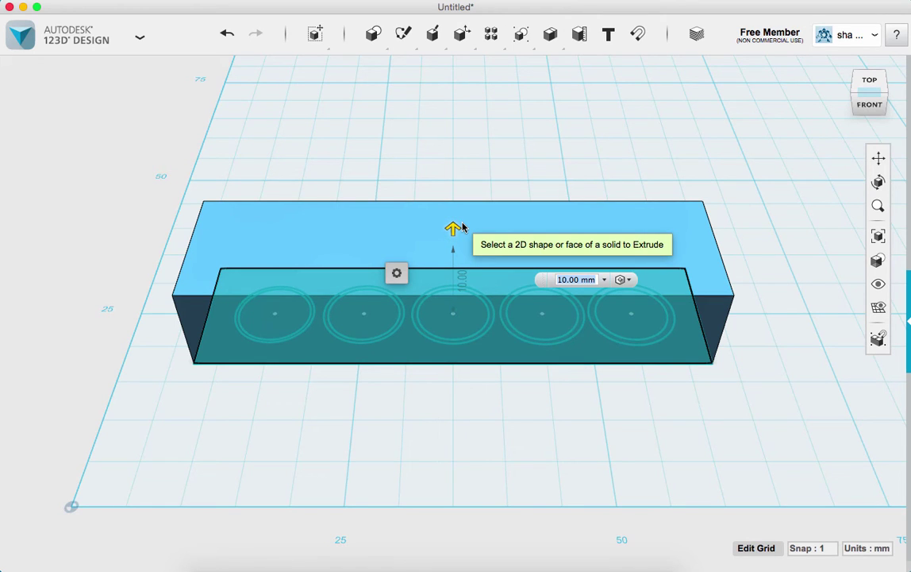
key(Return)
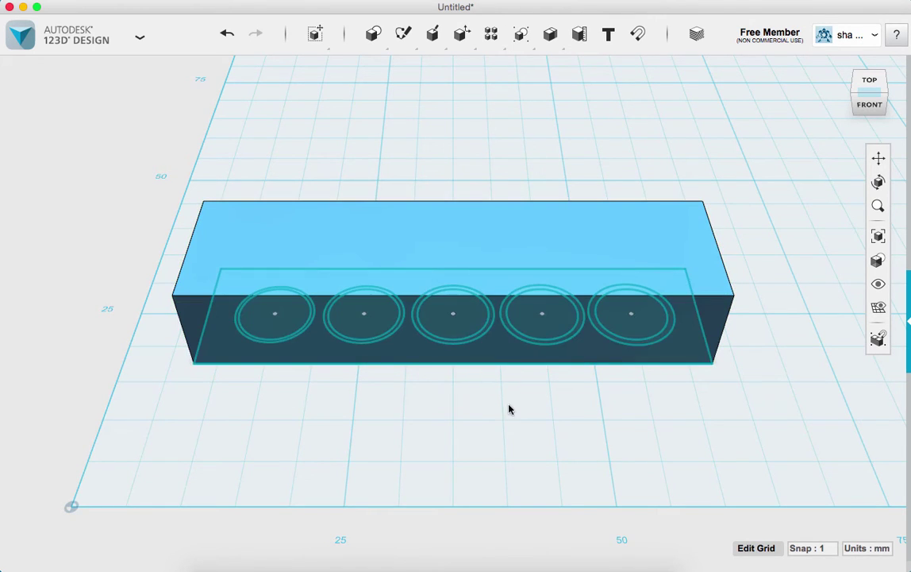
- From the underside of the block, extrude the leftmost ring between the two circles 19 mm as a cut through the block
mouse_move(508, 408)
right_down()
mouse_move(503, 362)
mouse_move(508, 411)
mouse_move(509, 394)
right_up()
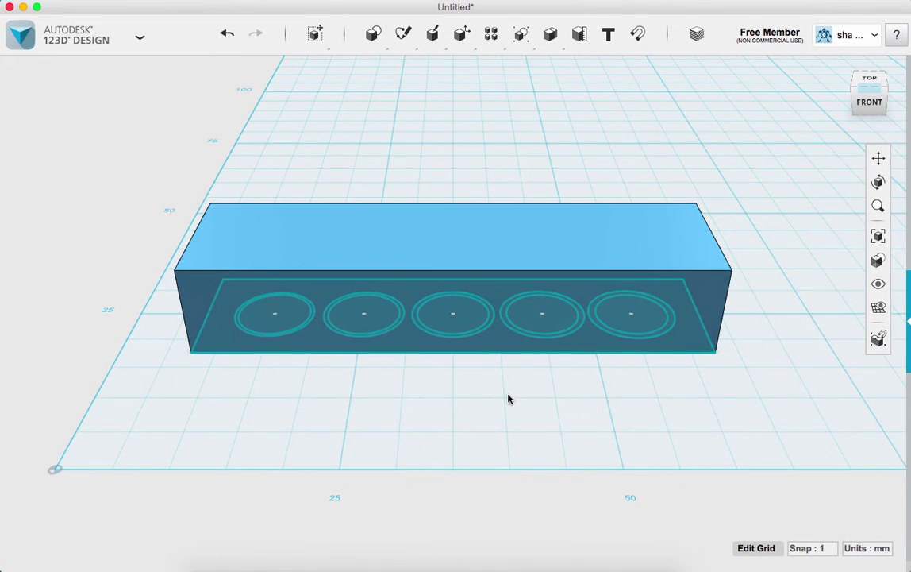
click(869, 118)
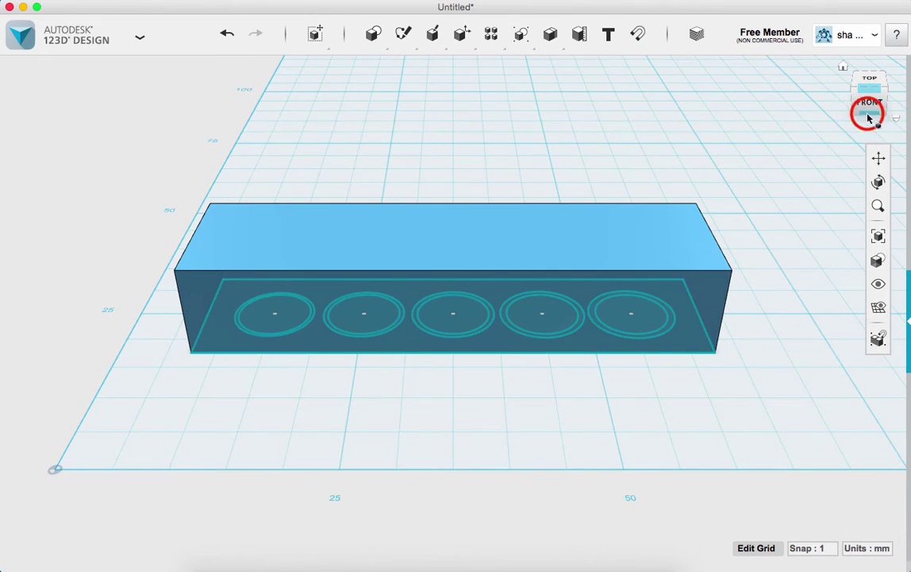
click(870, 117)
click(872, 106)
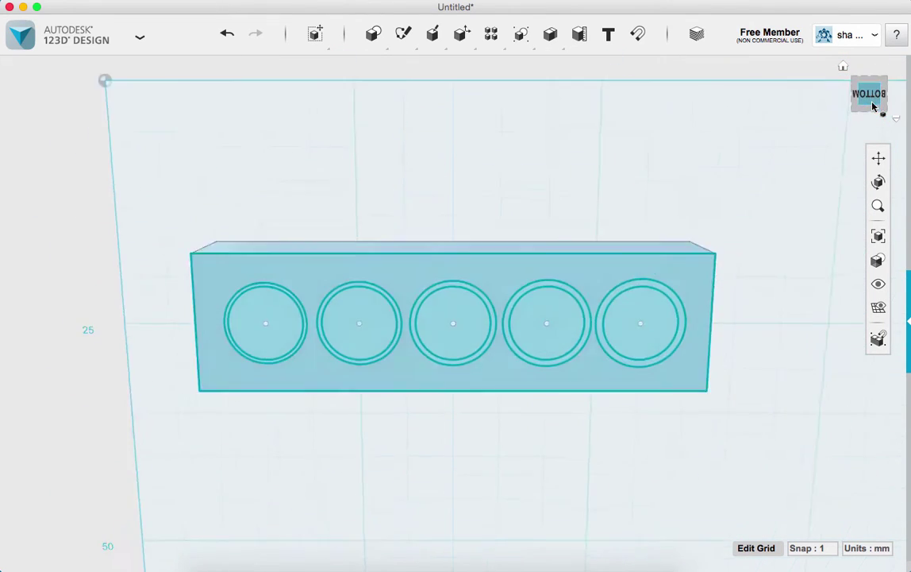
click(871, 82)
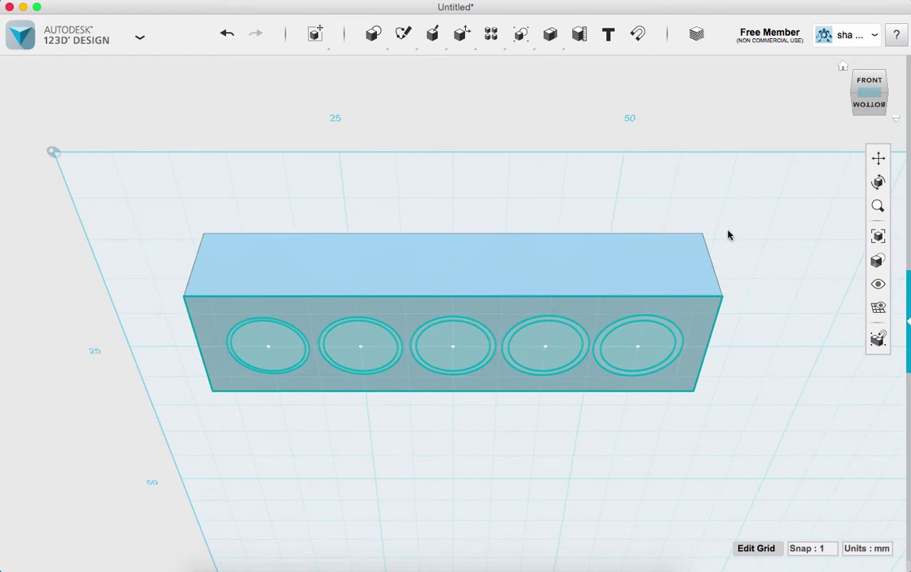
click(484, 346)
scroll(485, 347, up, 2)
scroll(486, 343, up, 3)
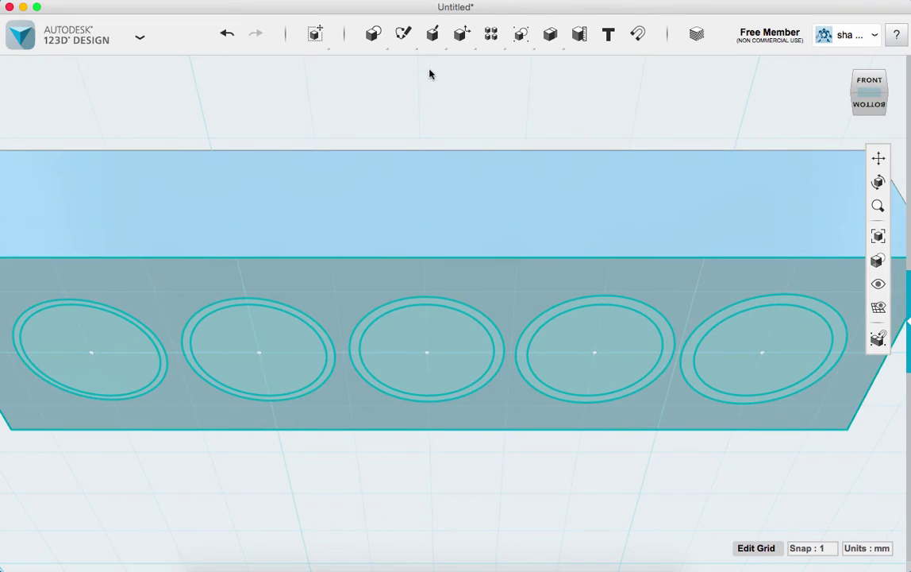
mouse_move(430, 43)
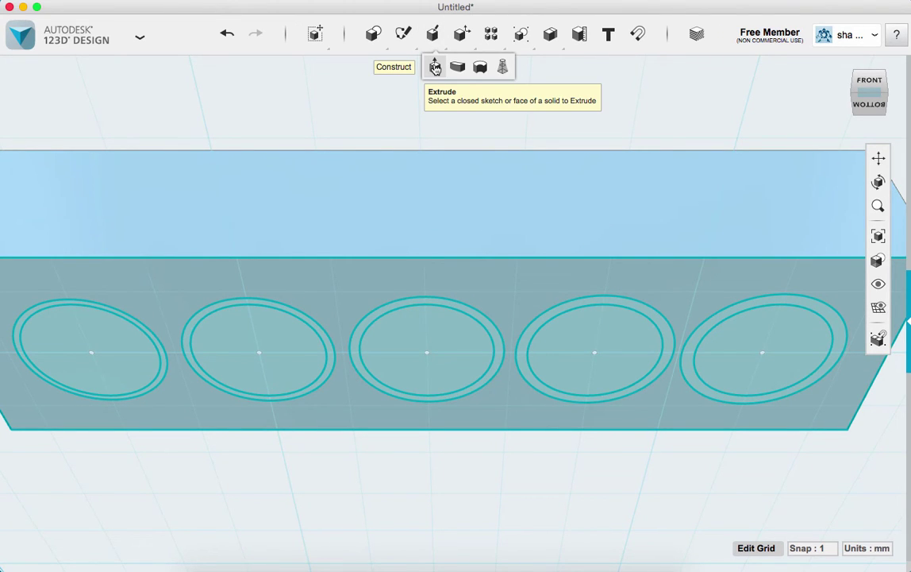
click(435, 68)
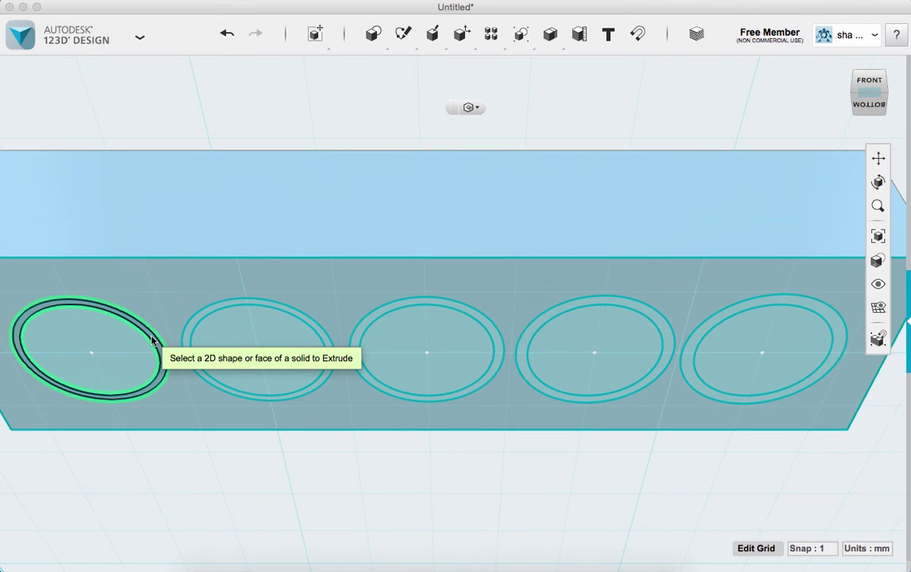
click(152, 339)
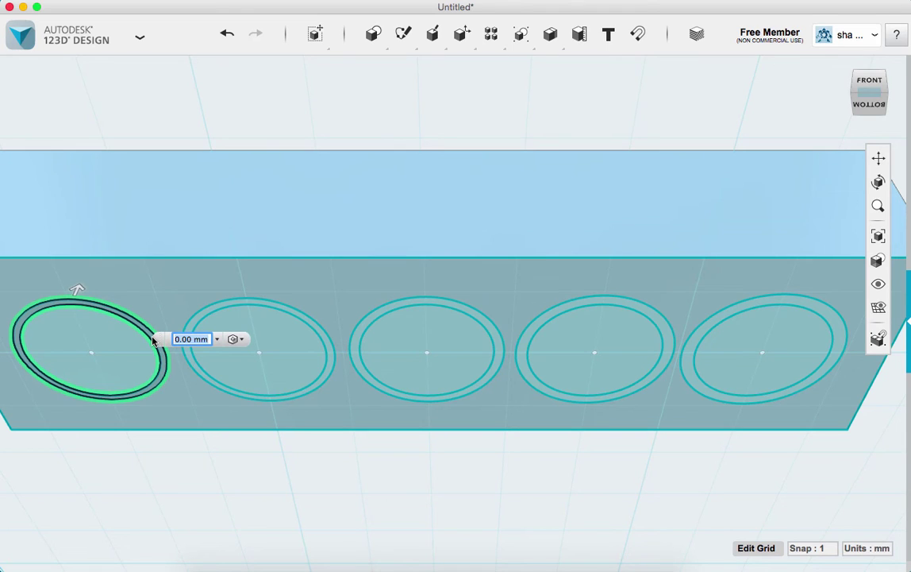
drag(77, 292, 118, 57)
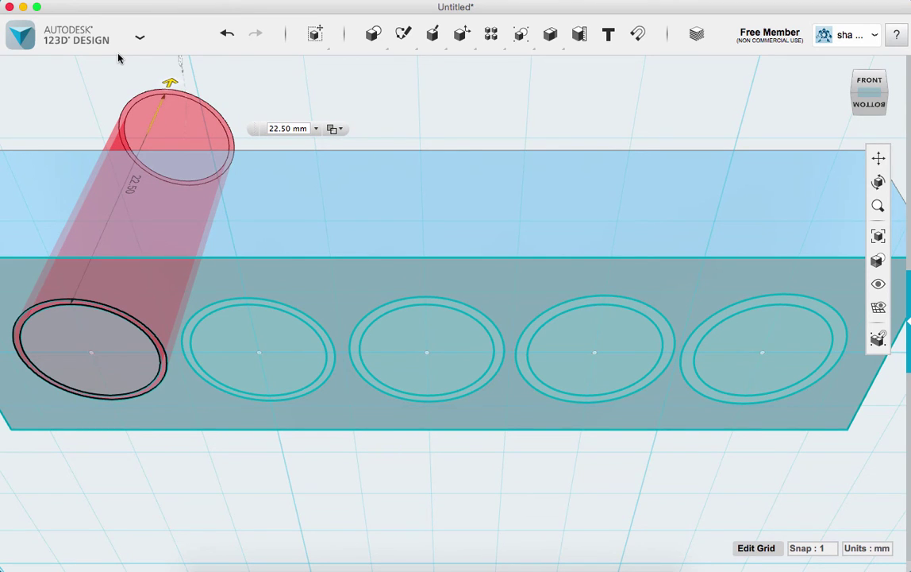
drag(119, 57, 122, 97)
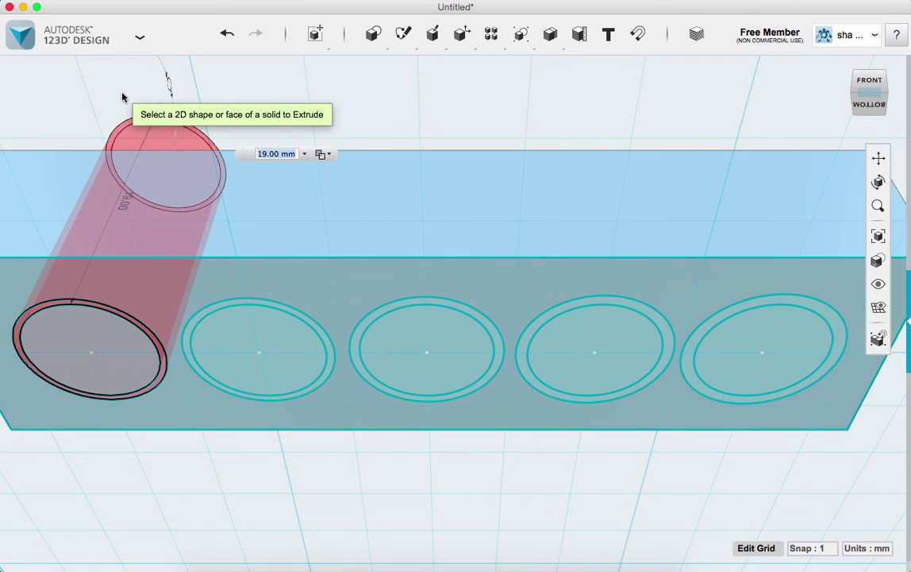
key(Escape)
- Extrude the second ring from the left 22.5 mm from the underside as a cut through the block
mouse_move(421, 38)
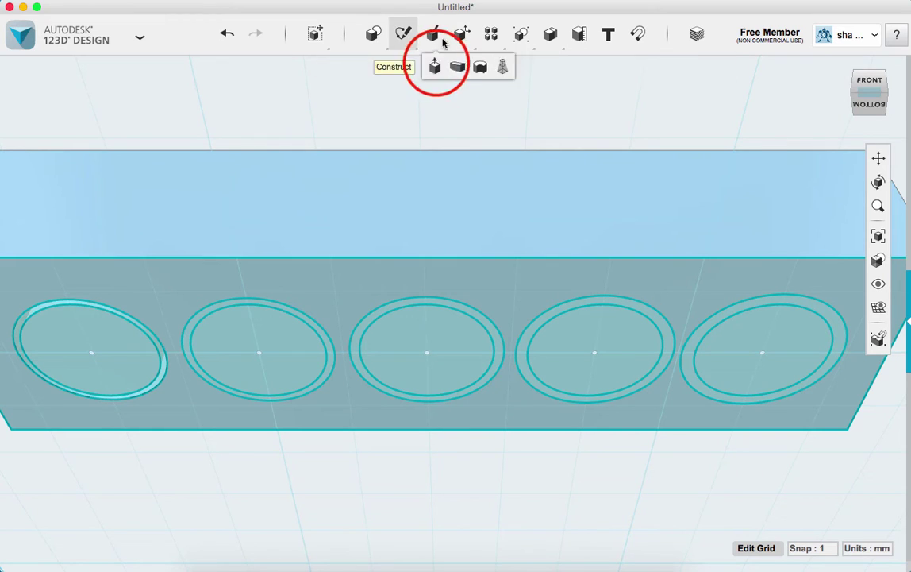
click(433, 66)
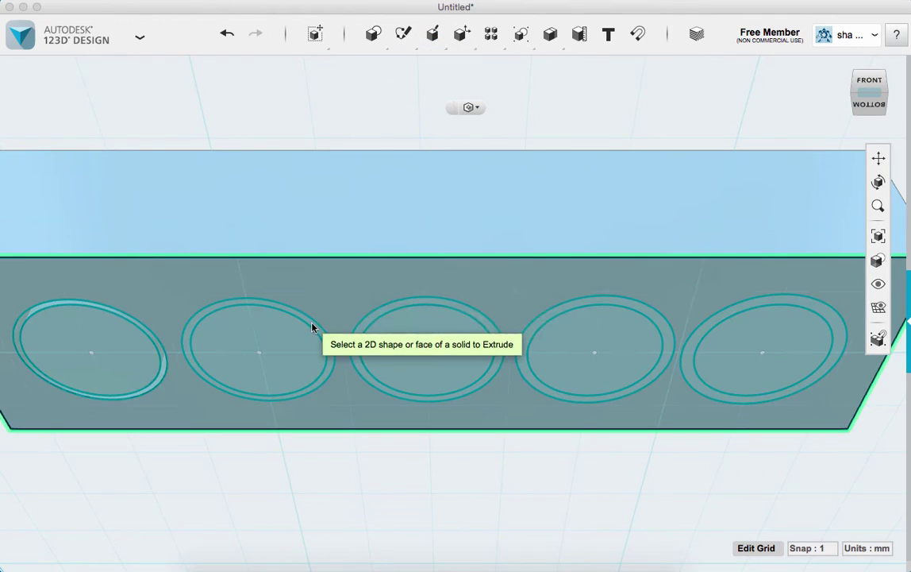
click(312, 325)
click(244, 288)
drag(244, 288, 299, 89)
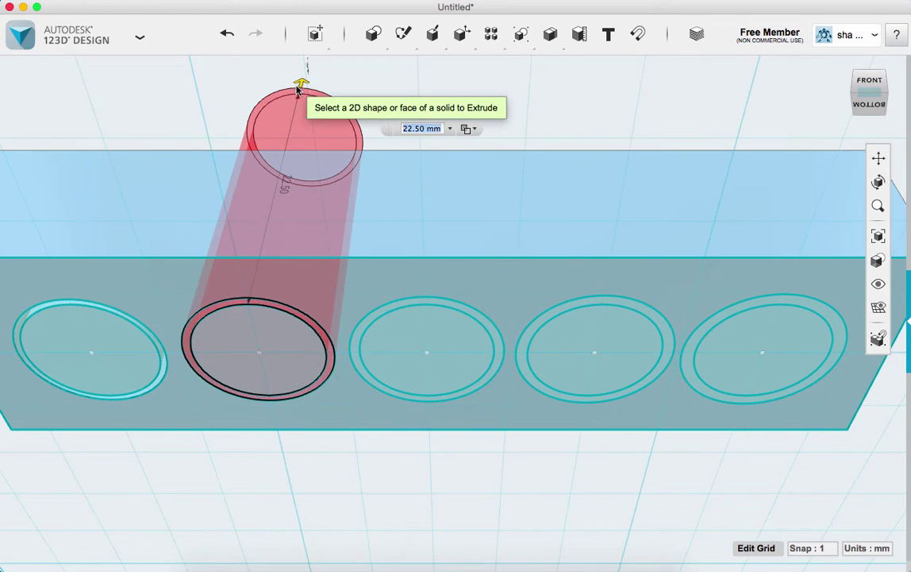
key(Return)
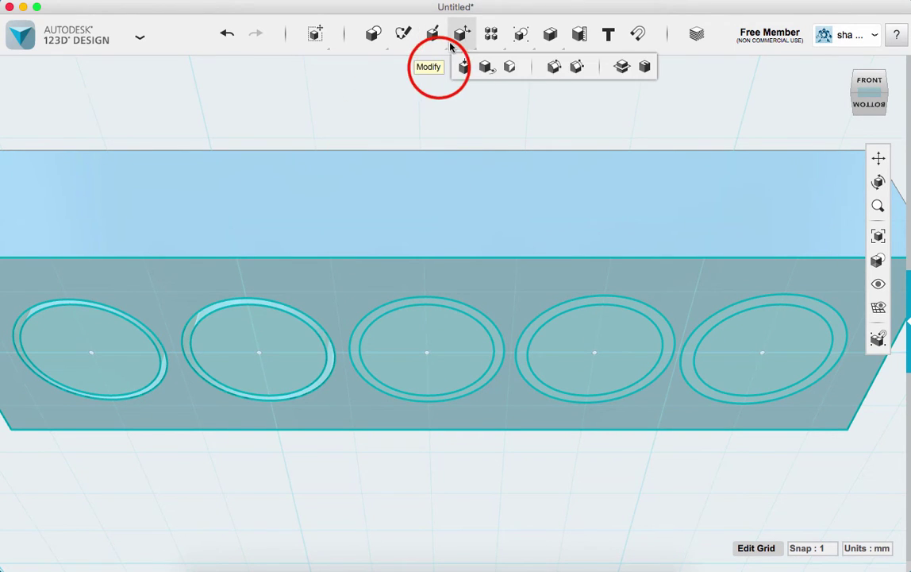
- Extrude the middle ring from the underside as a cut all the way through the block
click(436, 67)
click(495, 333)
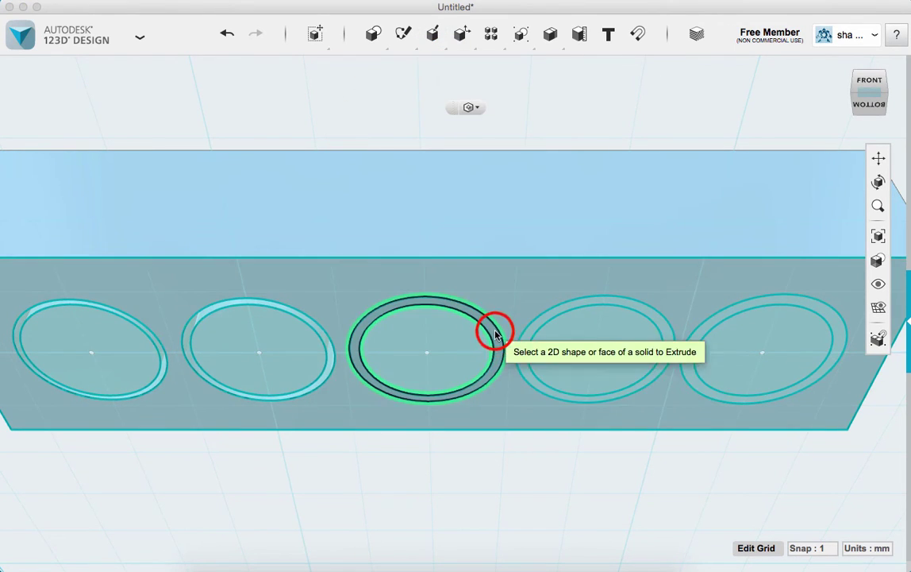
drag(426, 291, 428, 109)
key(Return)
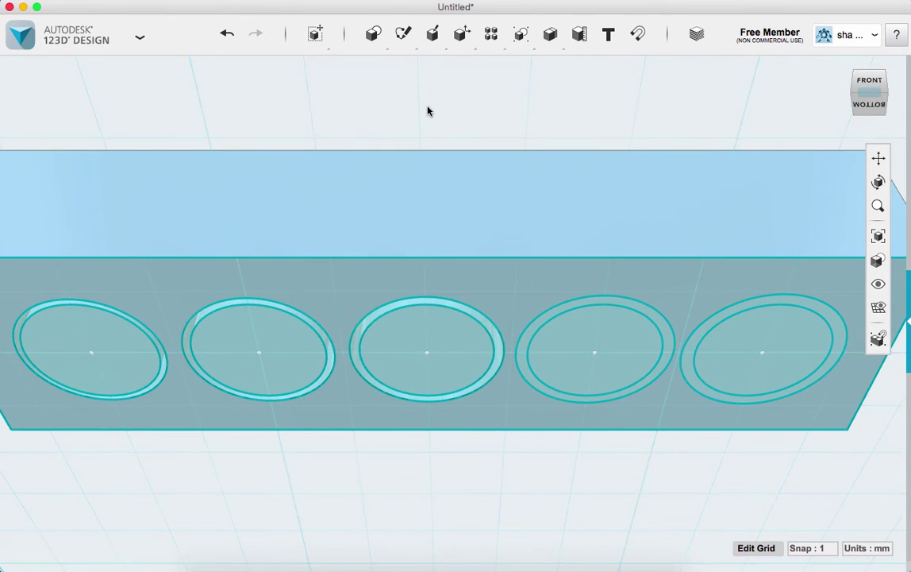
- Extrude the fourth and fifth rings from the left together as a cut through the block
click(438, 68)
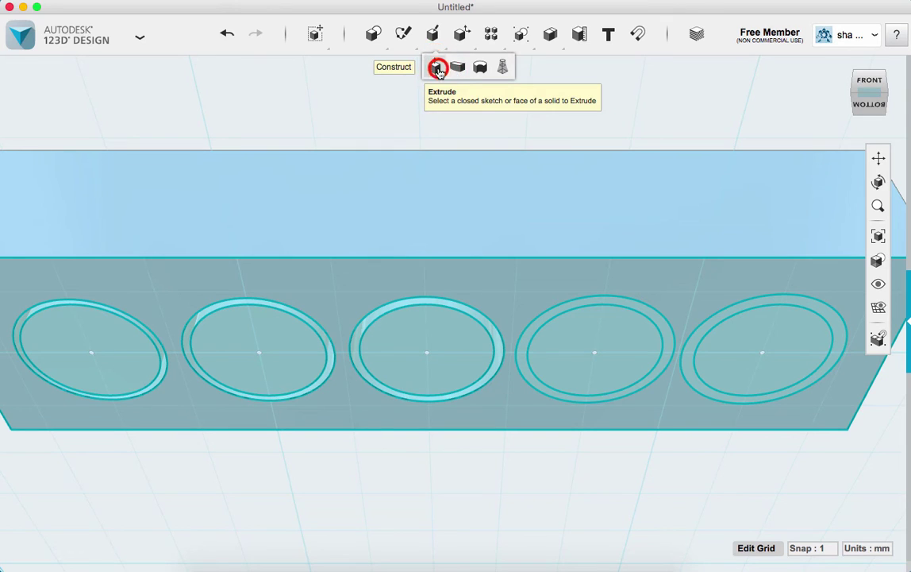
click(656, 316)
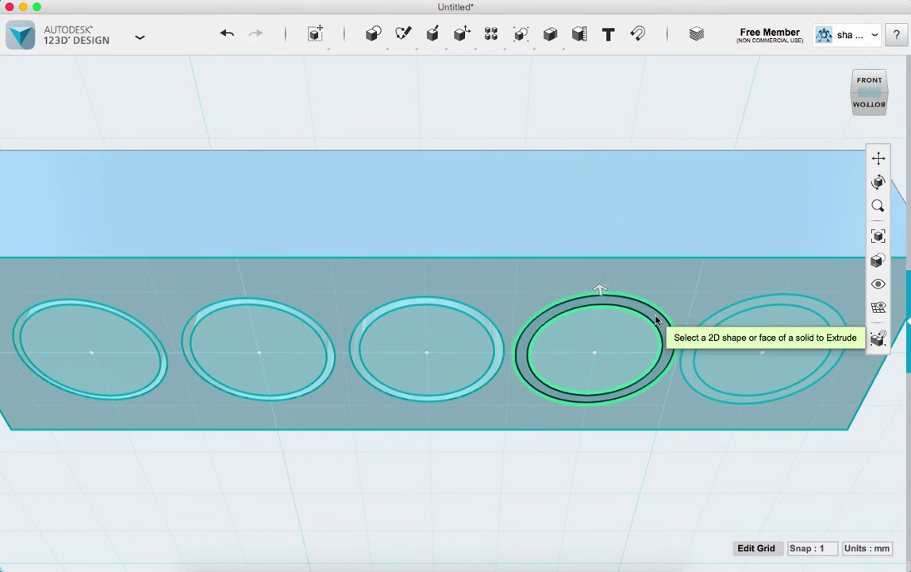
shift+click(764, 309)
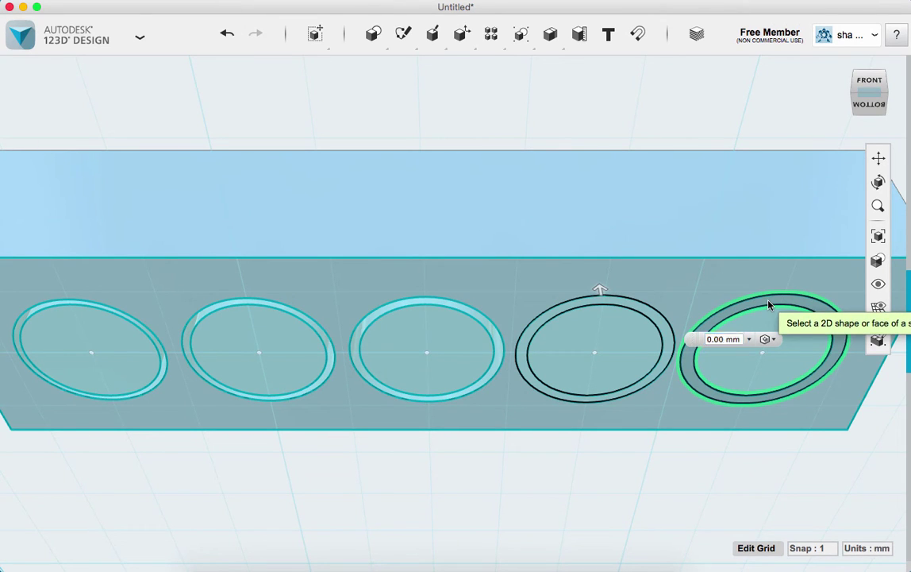
click(776, 289)
drag(776, 289, 717, 108)
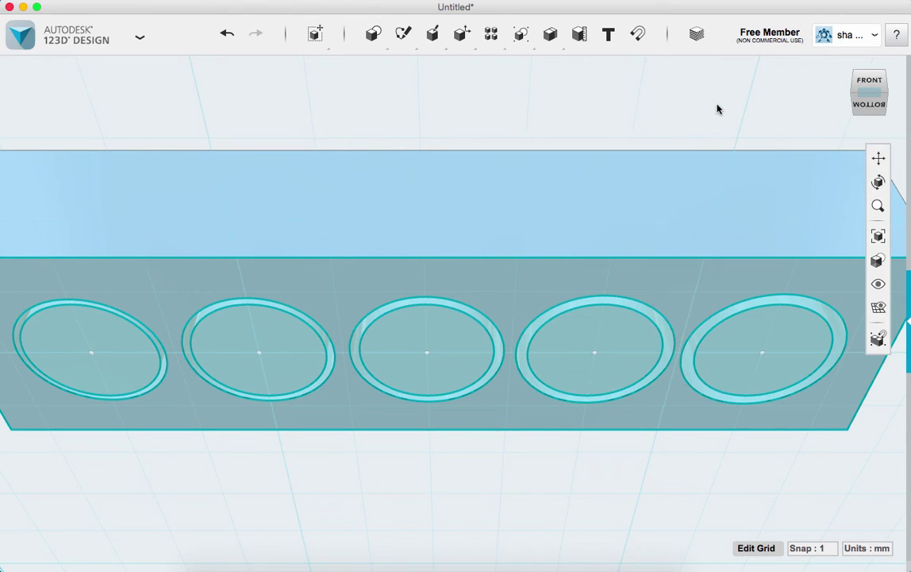
- Press Pull the upper faces of all five cylinders 4 mm upward above the block
click(869, 82)
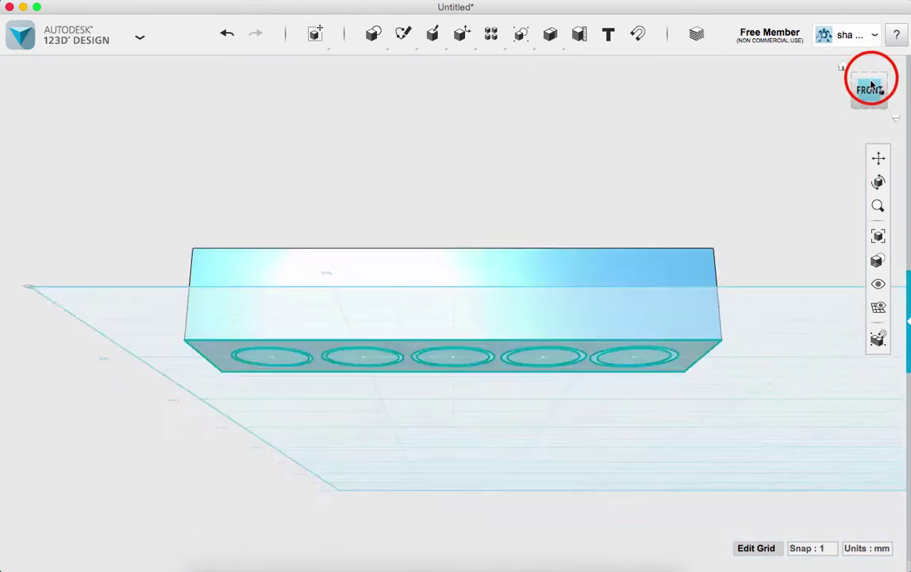
click(870, 77)
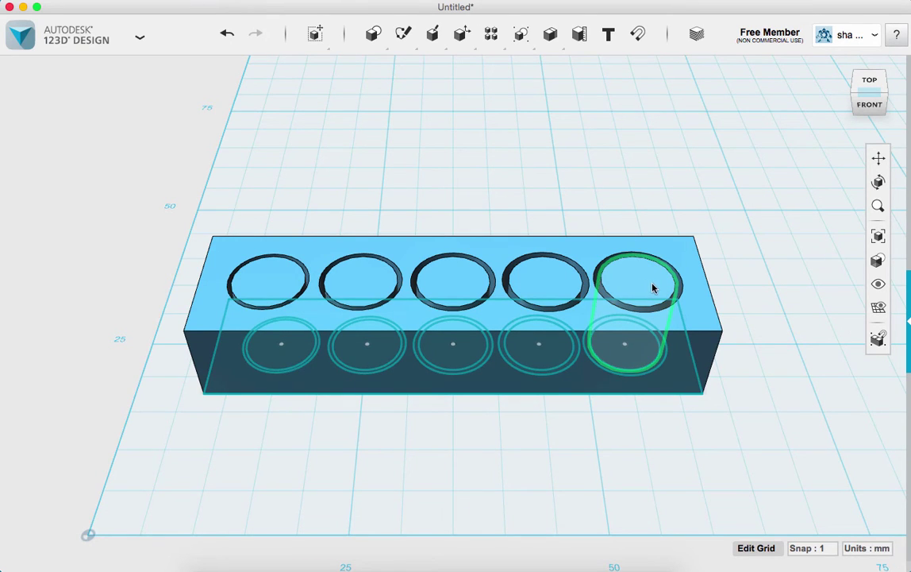
mouse_move(436, 34)
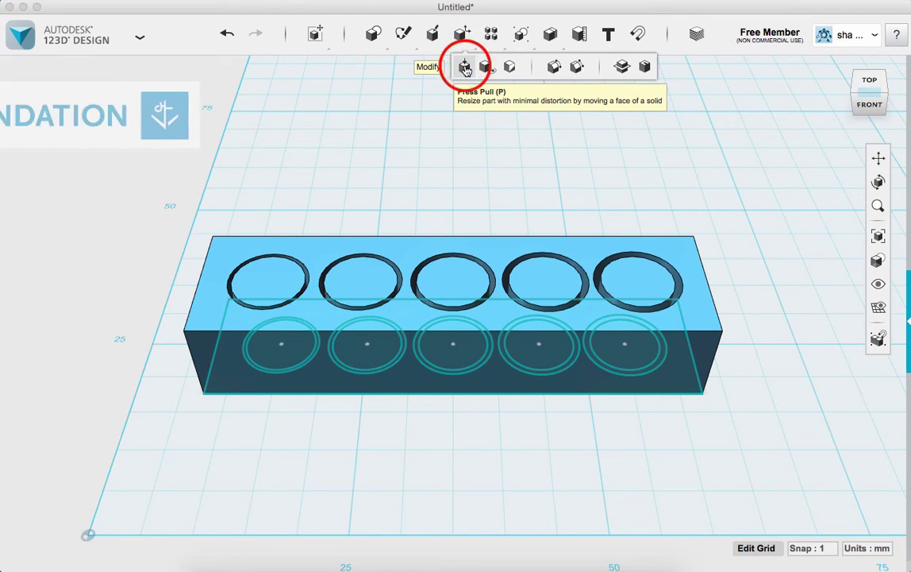
click(635, 279)
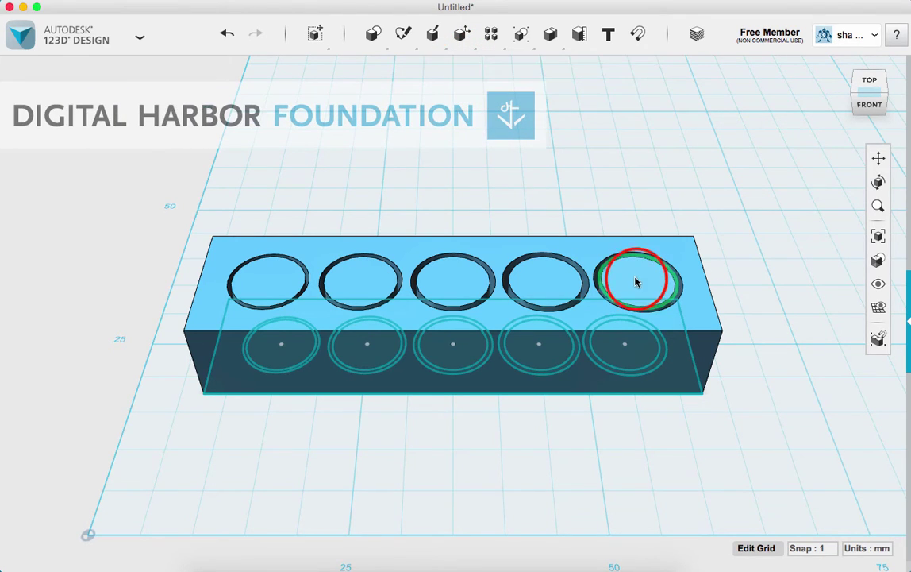
shift+click(546, 283)
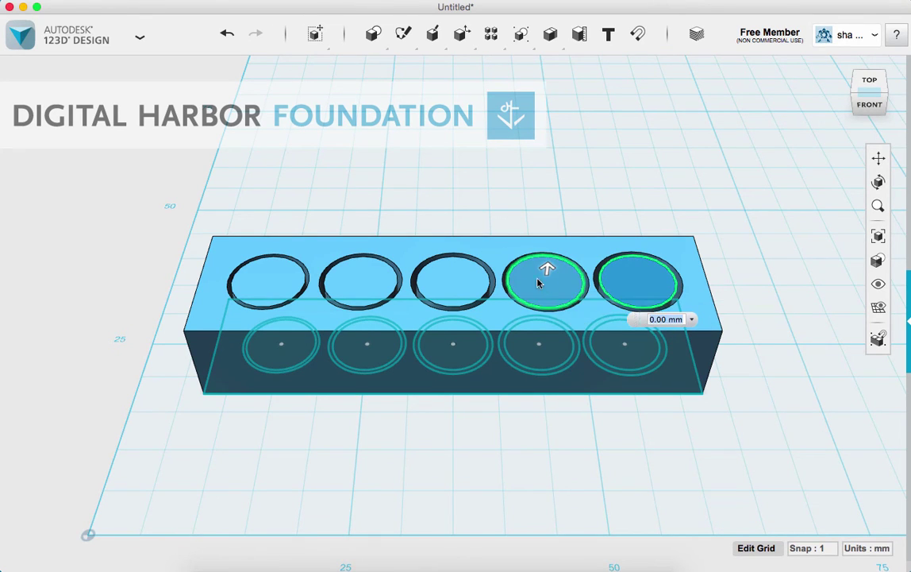
shift+click(467, 278)
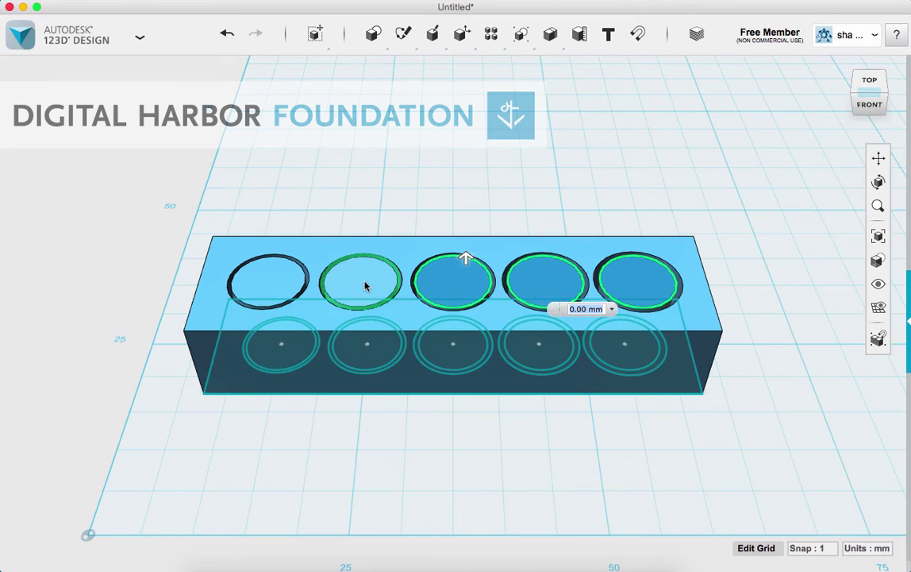
shift+click(366, 284)
shift+click(252, 280)
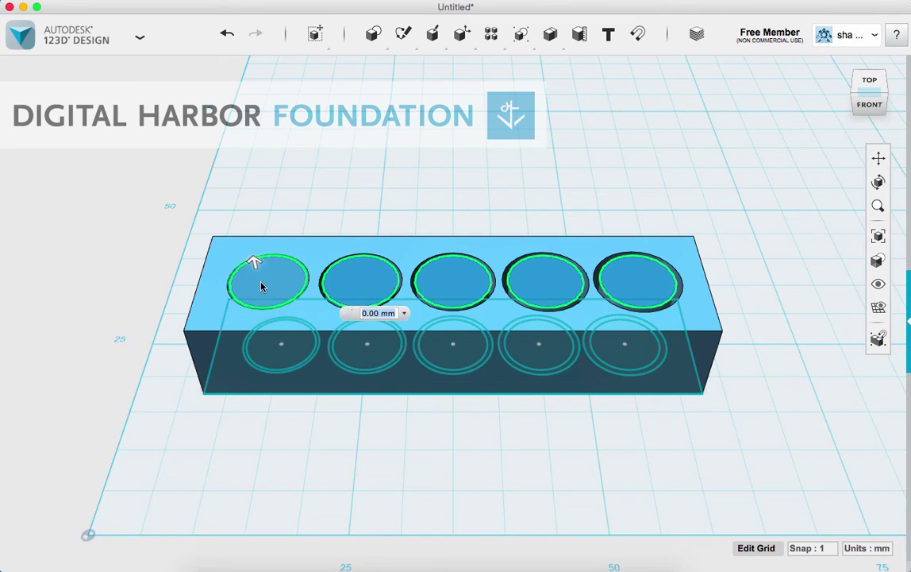
drag(257, 262, 254, 235)
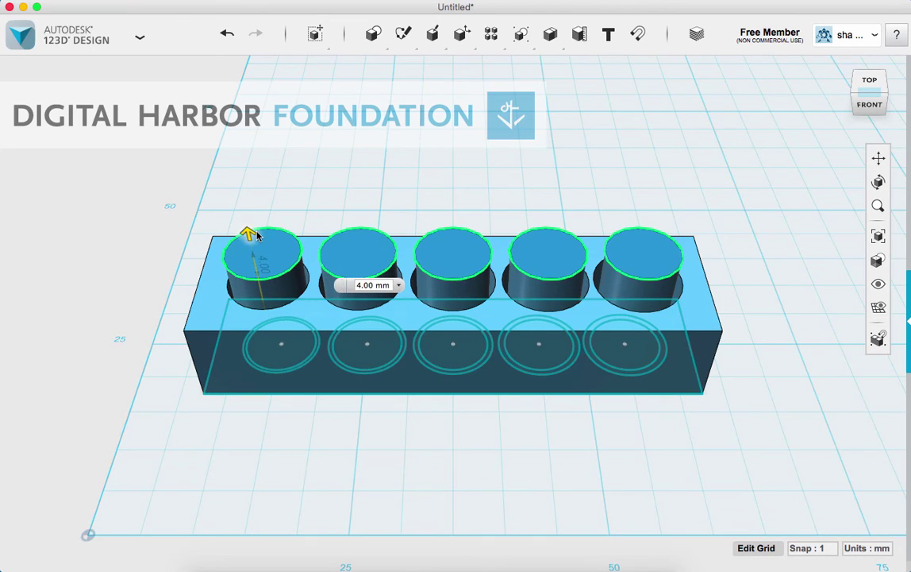
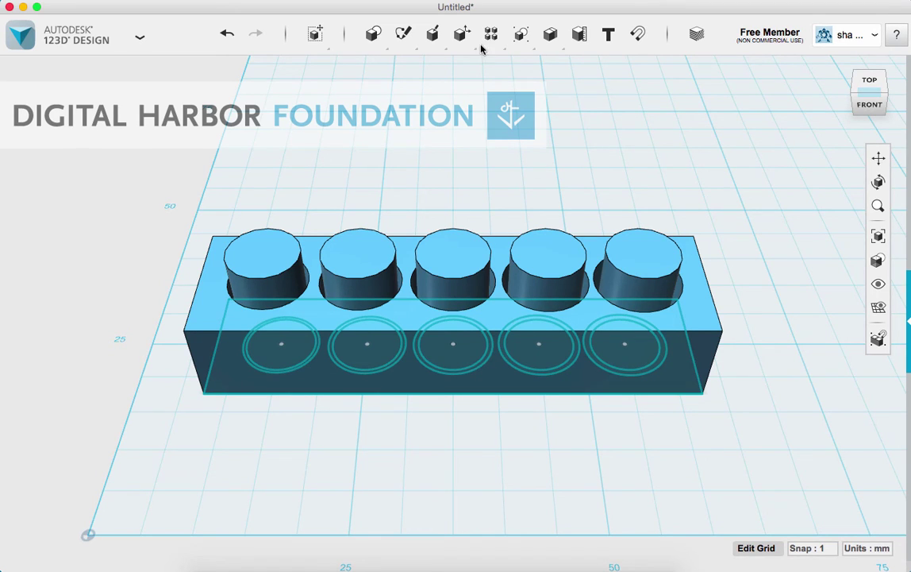
- Fillet the upper circular edges of all five cylinders with a 1.5 mm radius
mouse_move(468, 40)
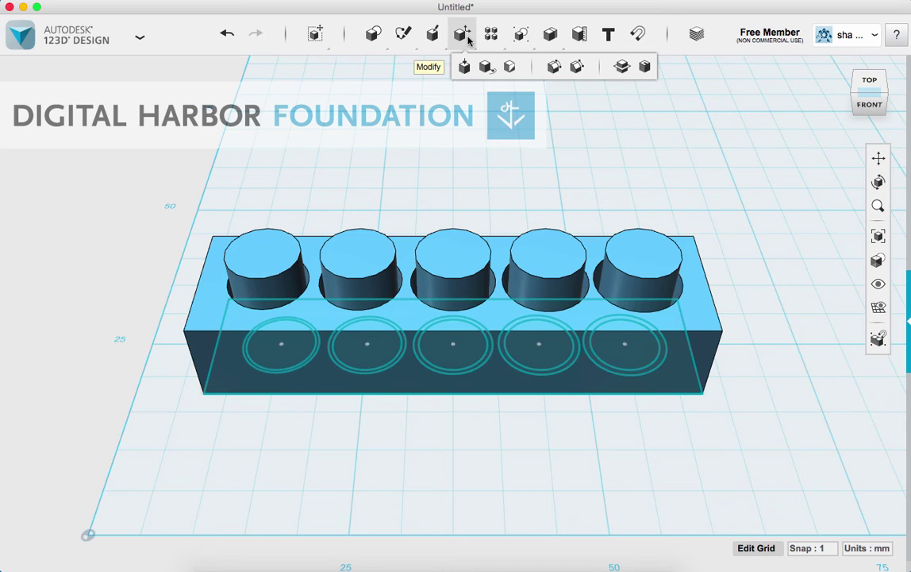
click(554, 70)
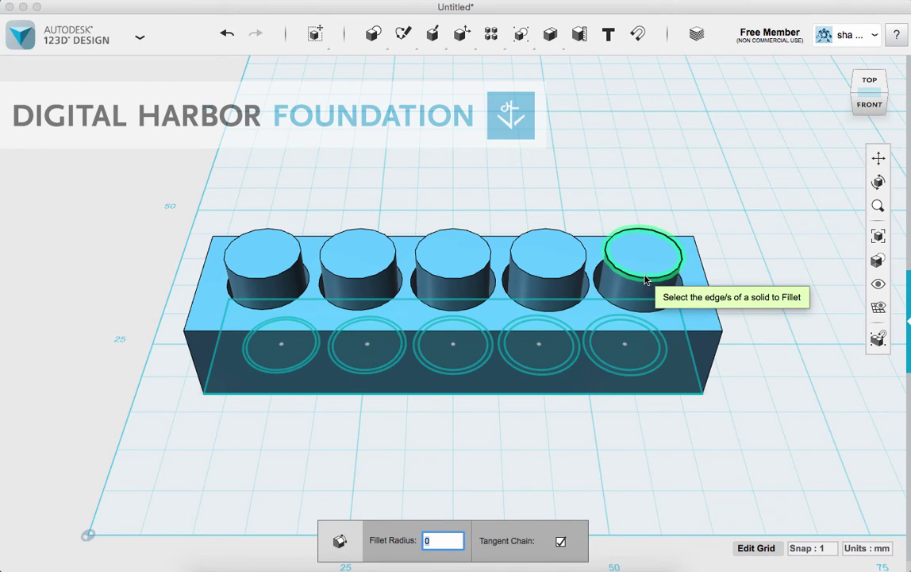
click(645, 277)
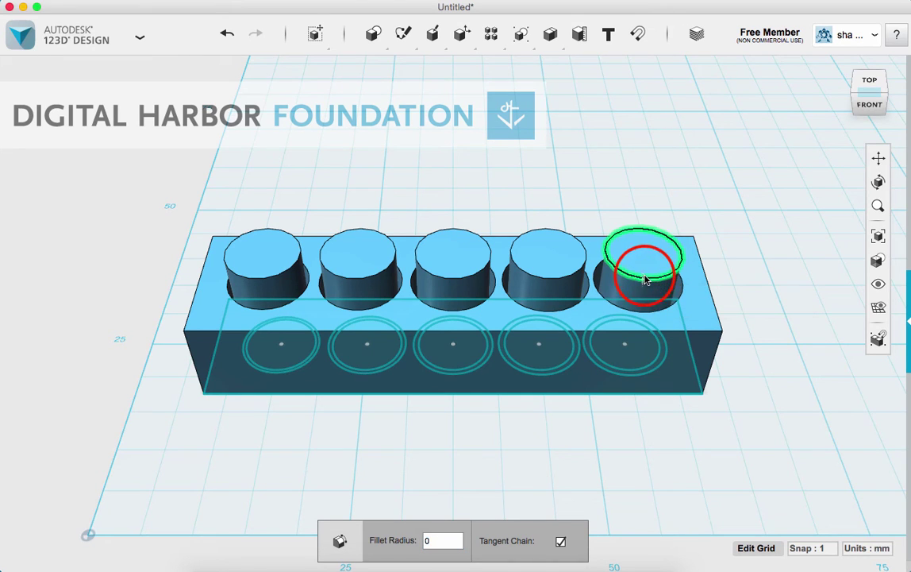
click(541, 276)
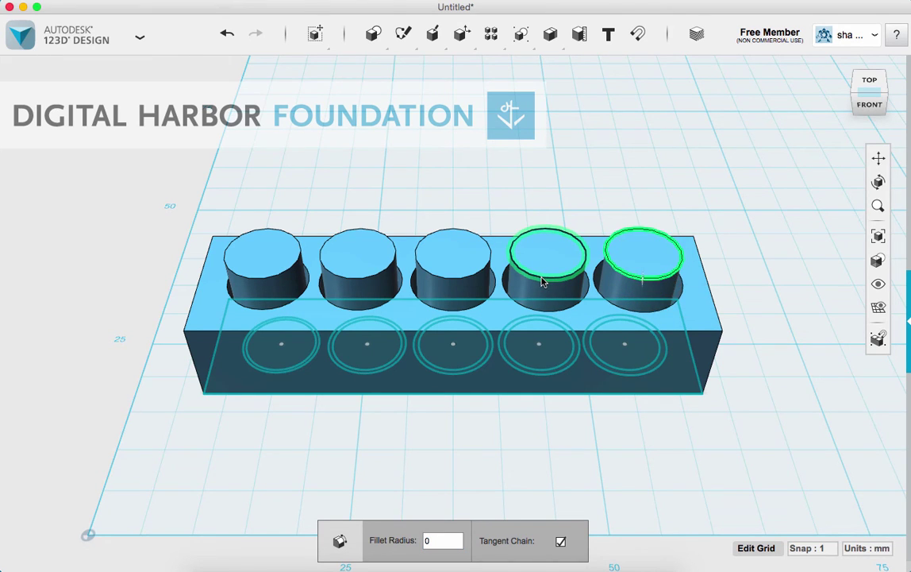
click(465, 280)
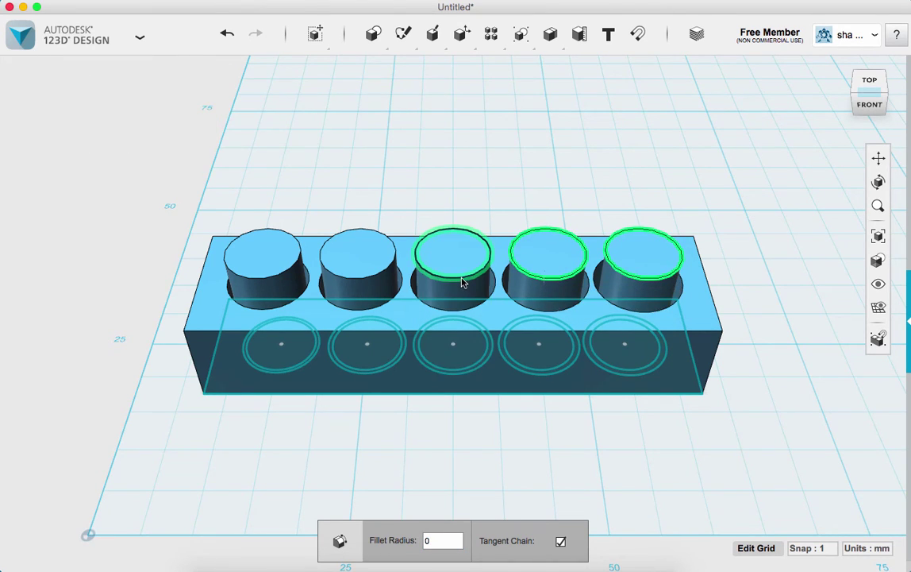
click(367, 278)
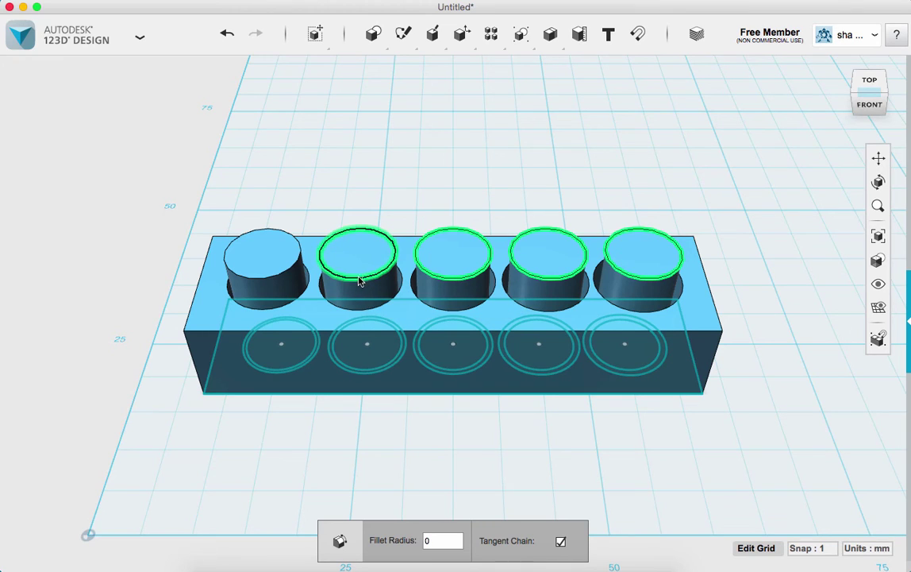
click(272, 278)
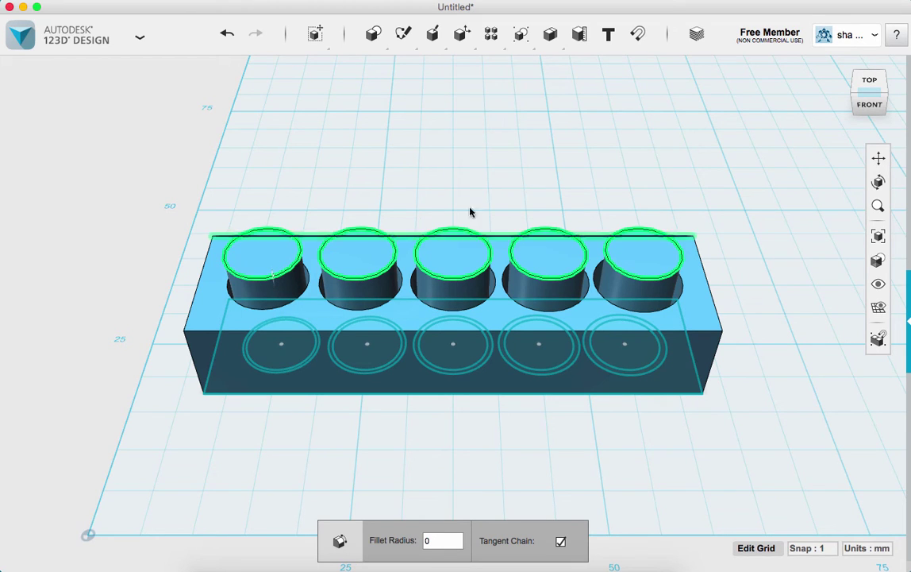
click(436, 540)
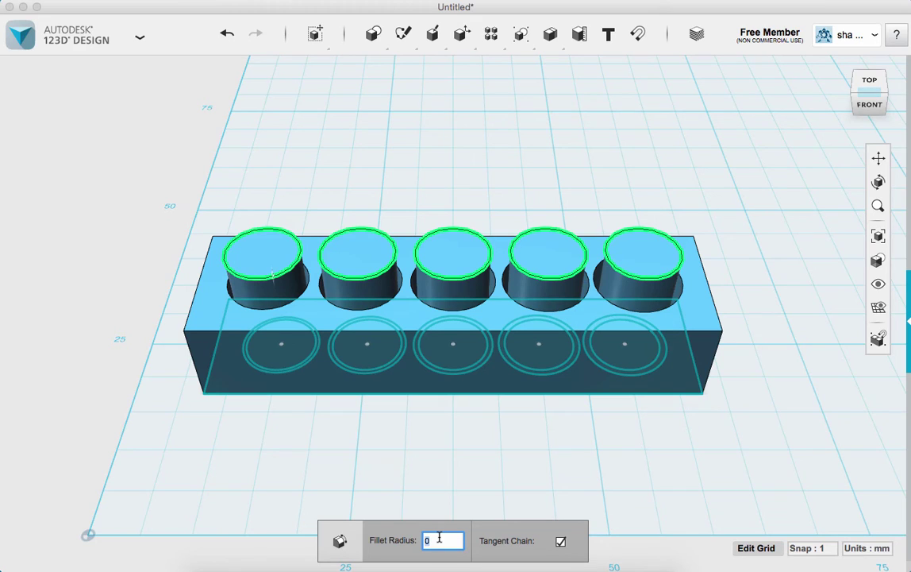
text(1)
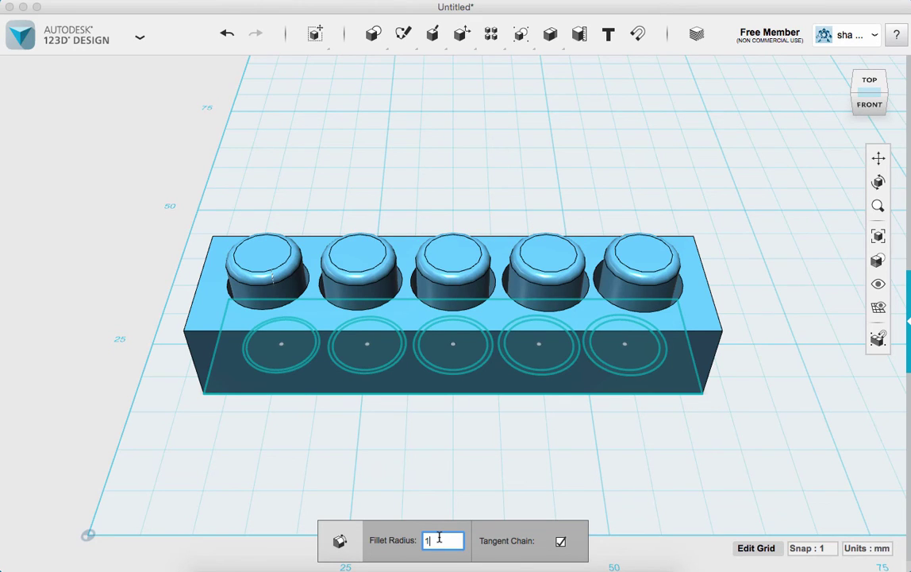
text(.5)
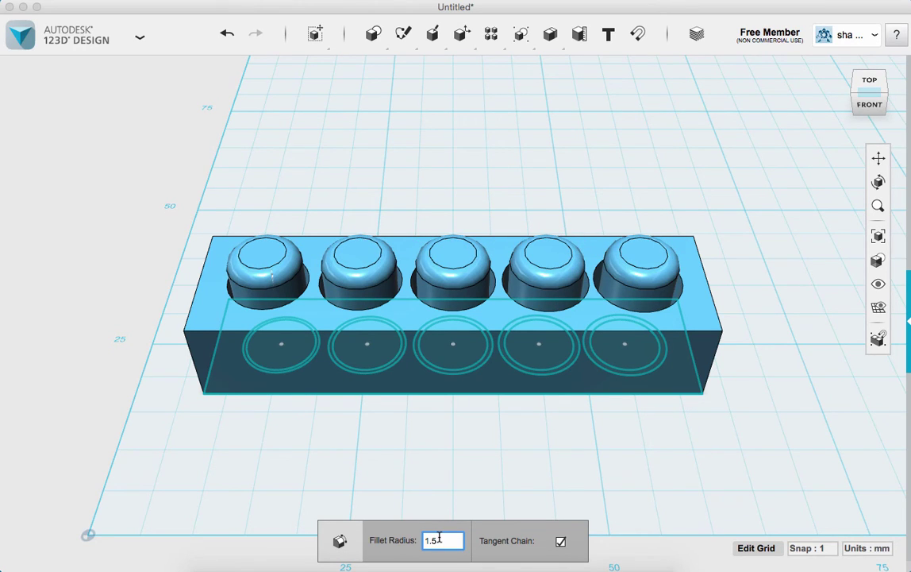
key(Return)
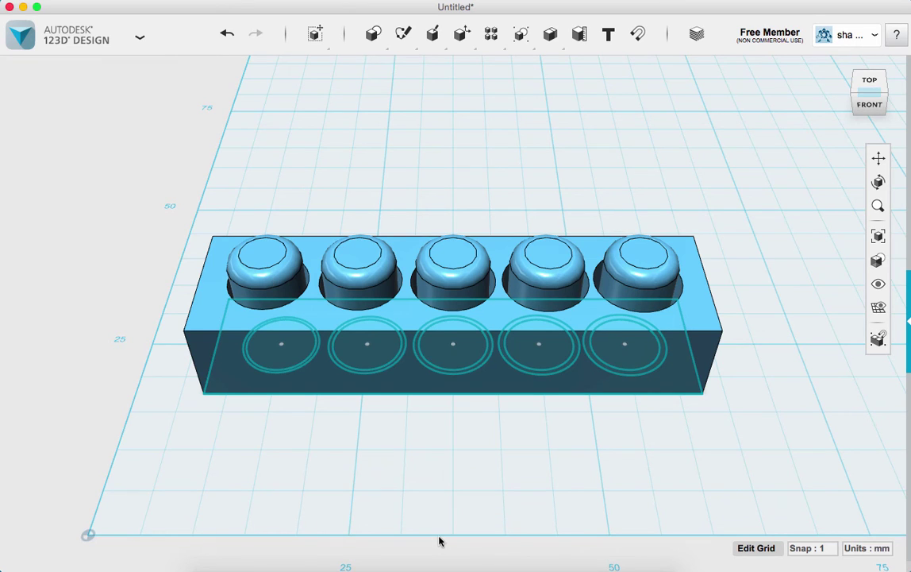
- Examine the five ring gaps and the sketch circles on the underside of the block
click(870, 105)
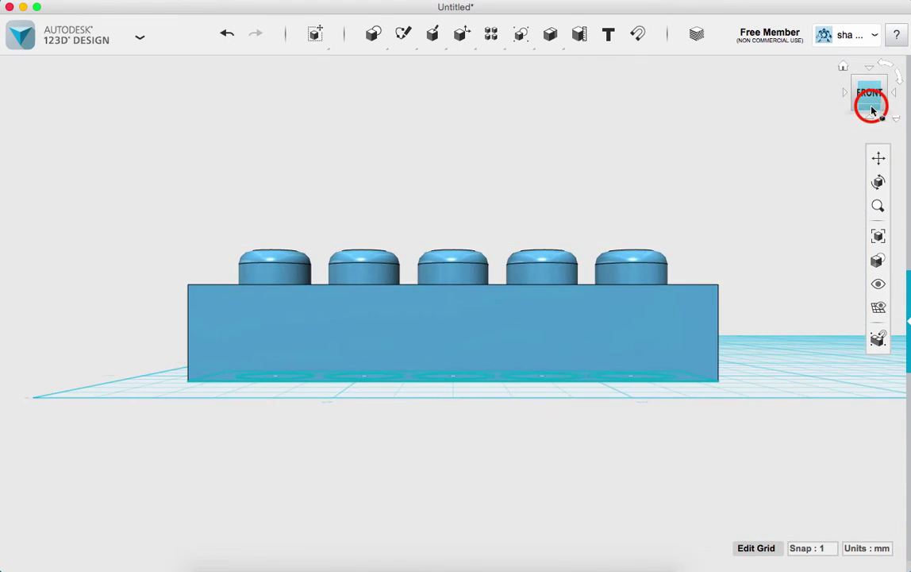
click(874, 116)
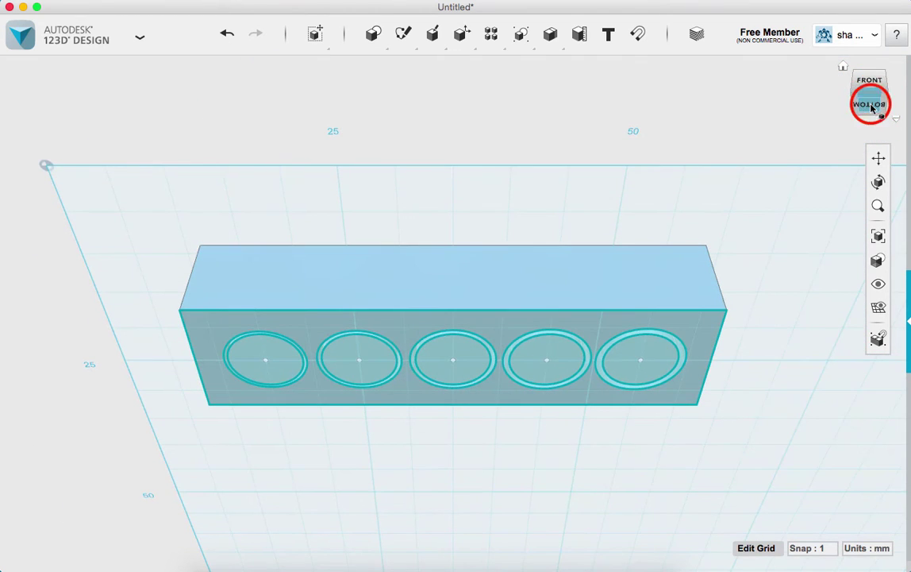
click(872, 76)
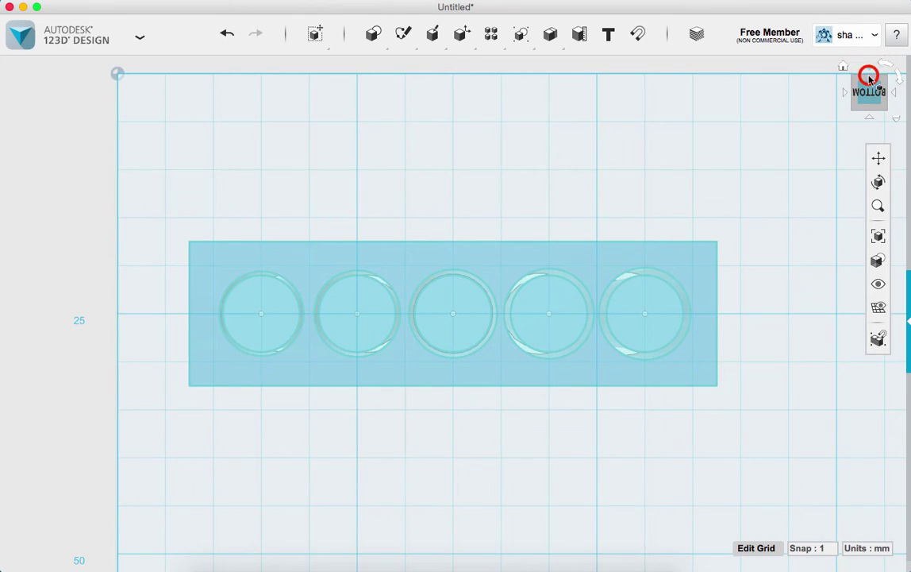
click(871, 108)
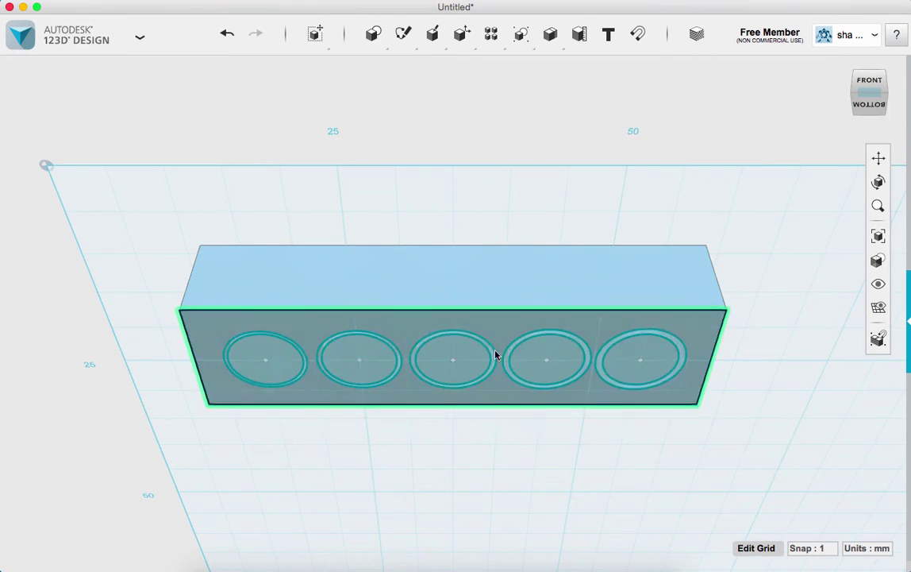
click(668, 327)
click(822, 291)
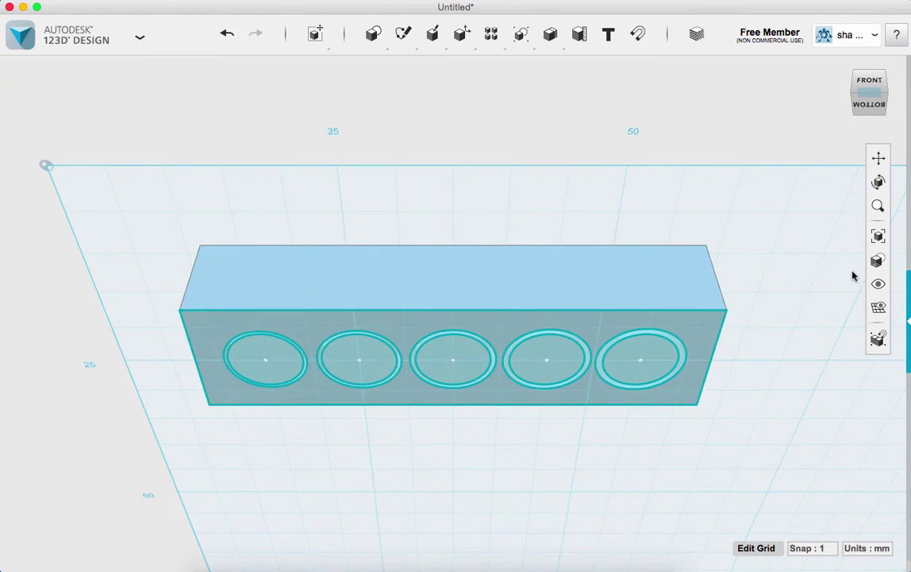
- Hide the sketches and fillet the lower circular edges of all five cylinders with a 1.5 mm radius
mouse_move(879, 288)
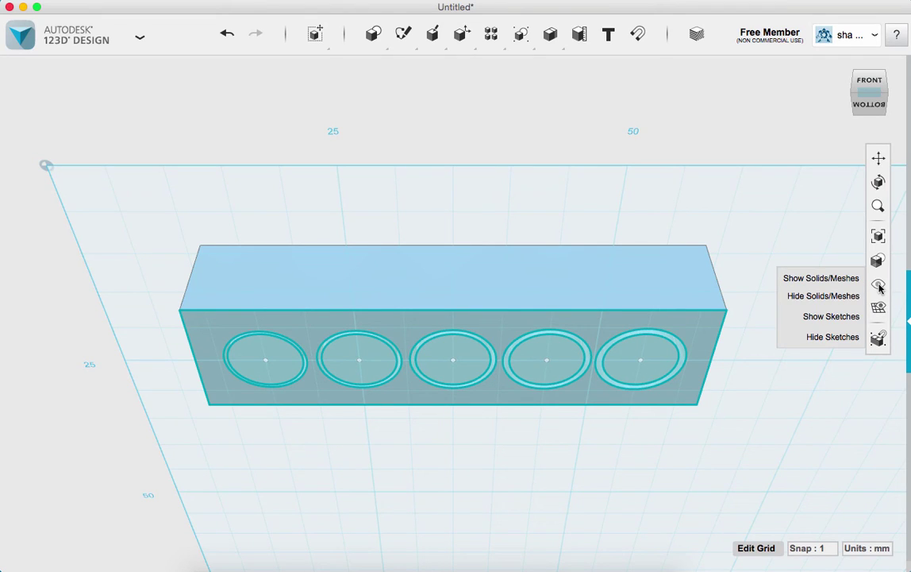
click(840, 338)
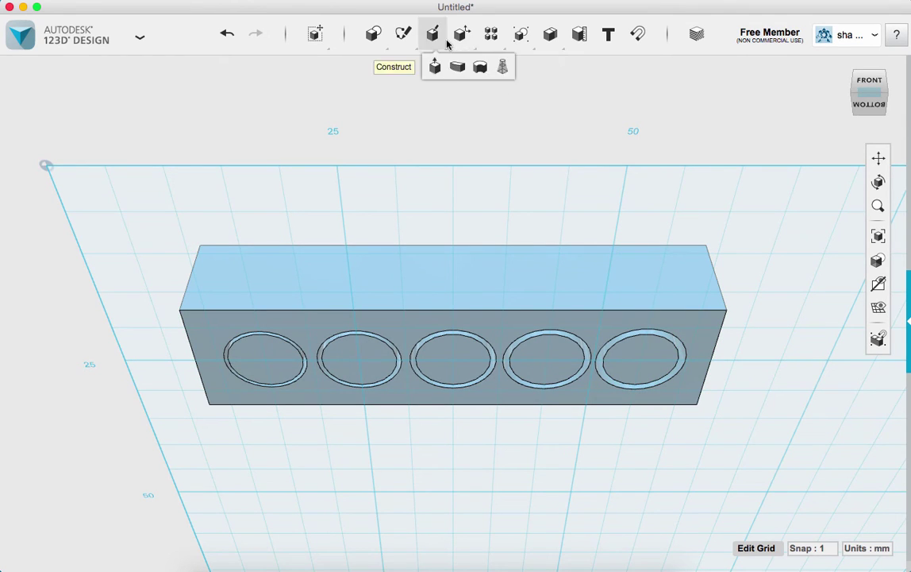
mouse_move(461, 38)
click(554, 69)
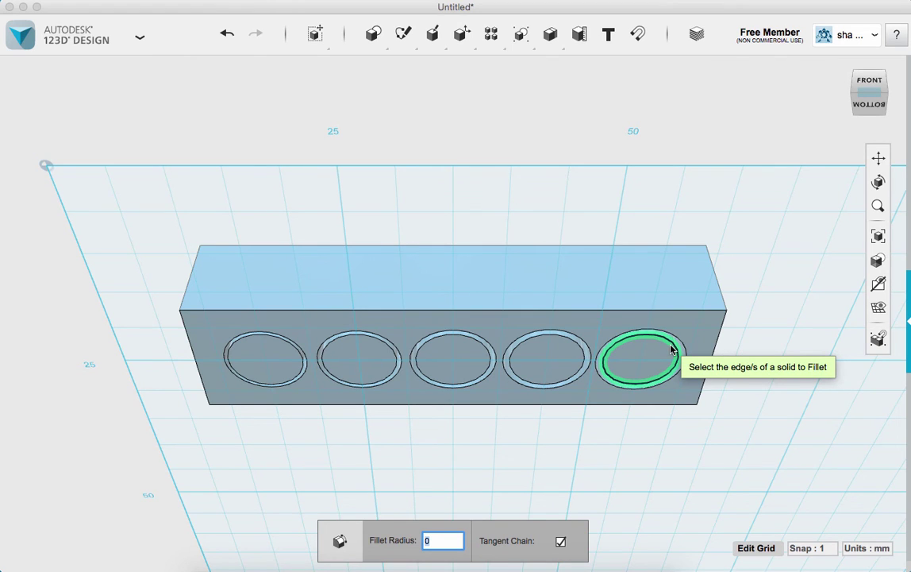
click(671, 349)
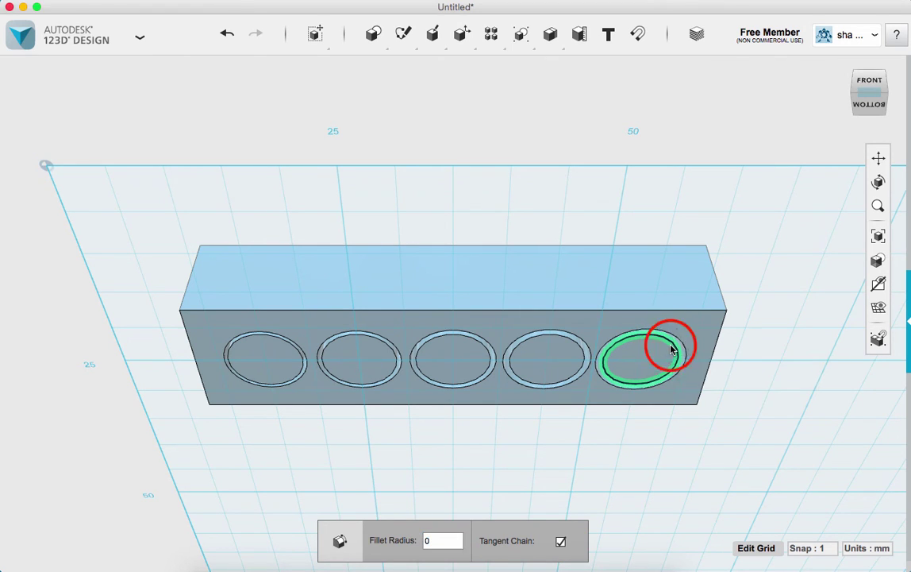
click(550, 339)
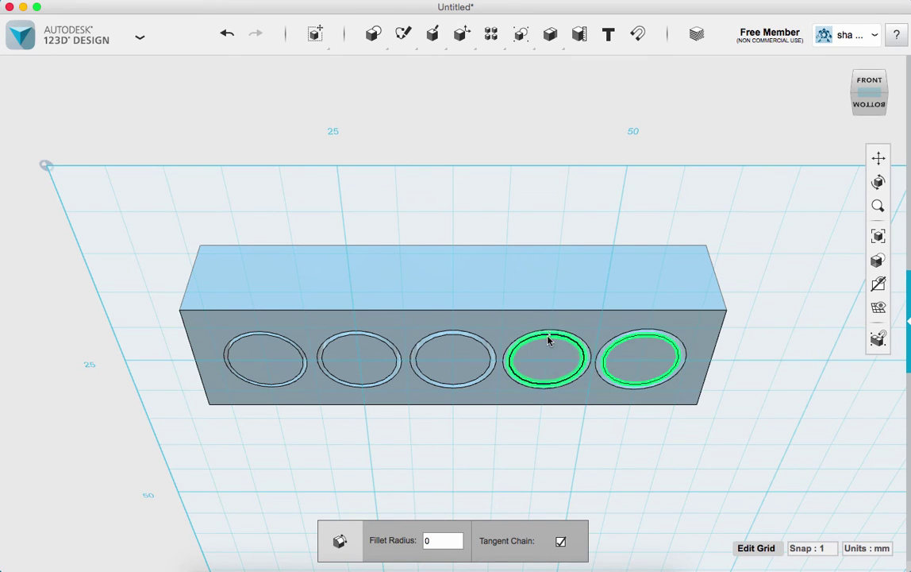
click(465, 340)
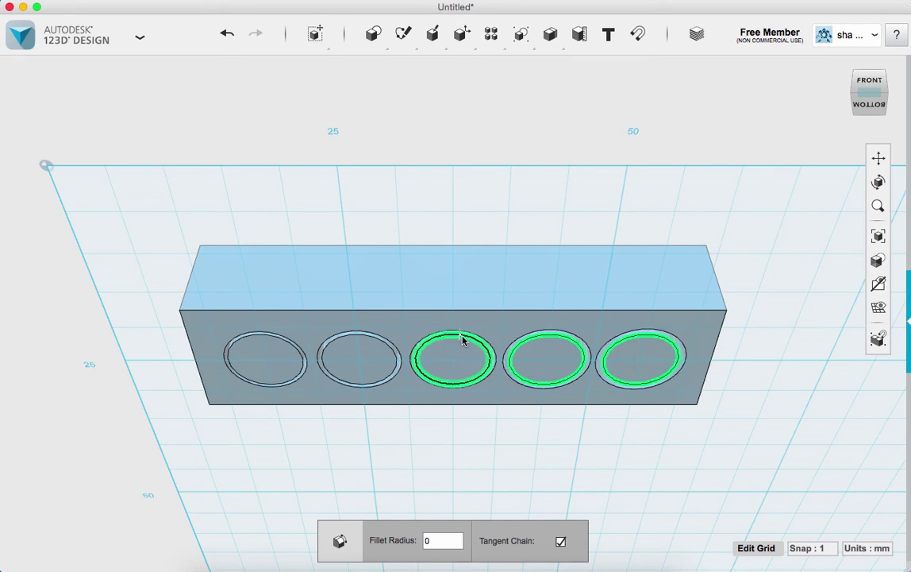
click(365, 340)
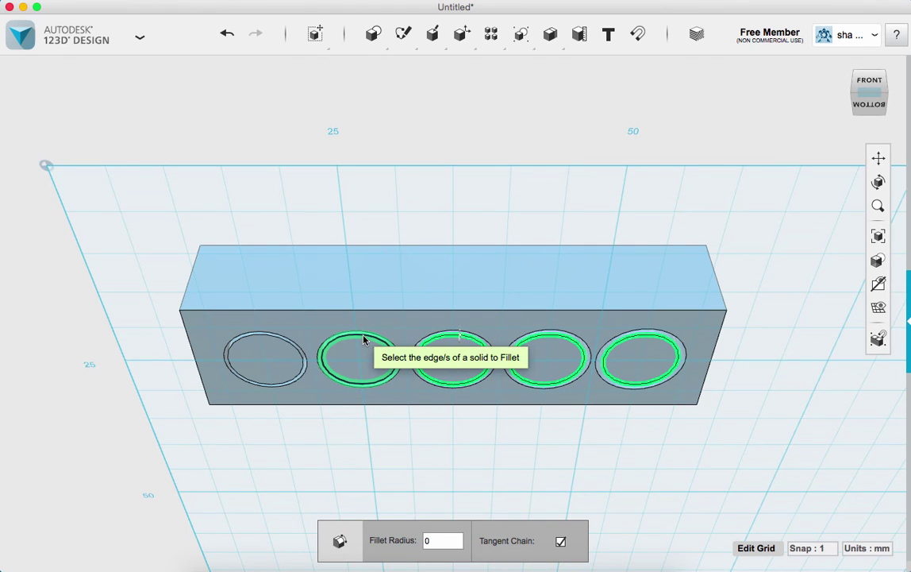
click(263, 342)
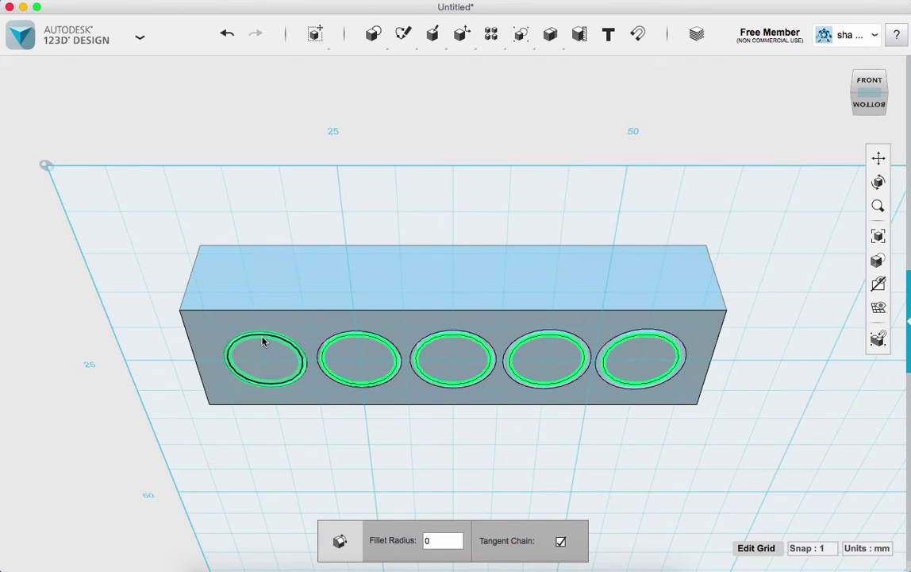
click(445, 539)
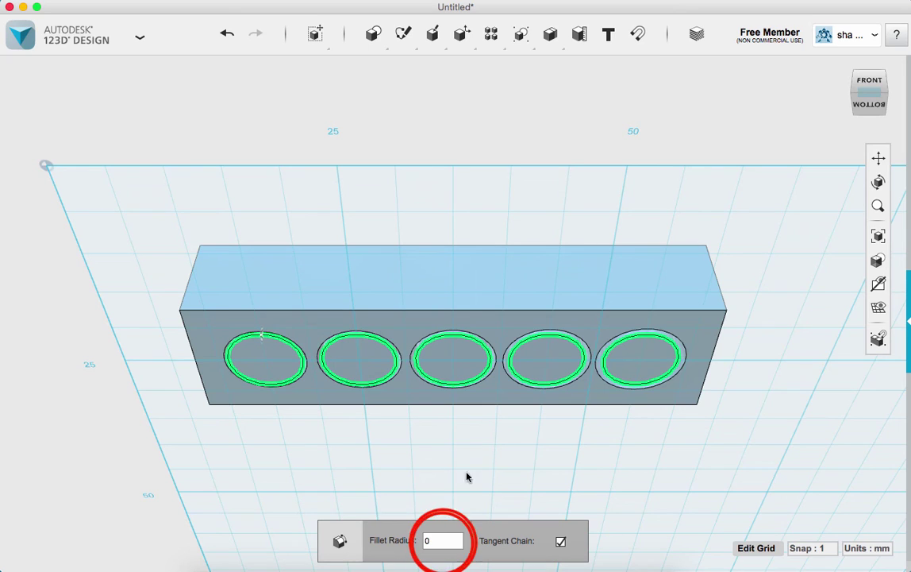
text(1)
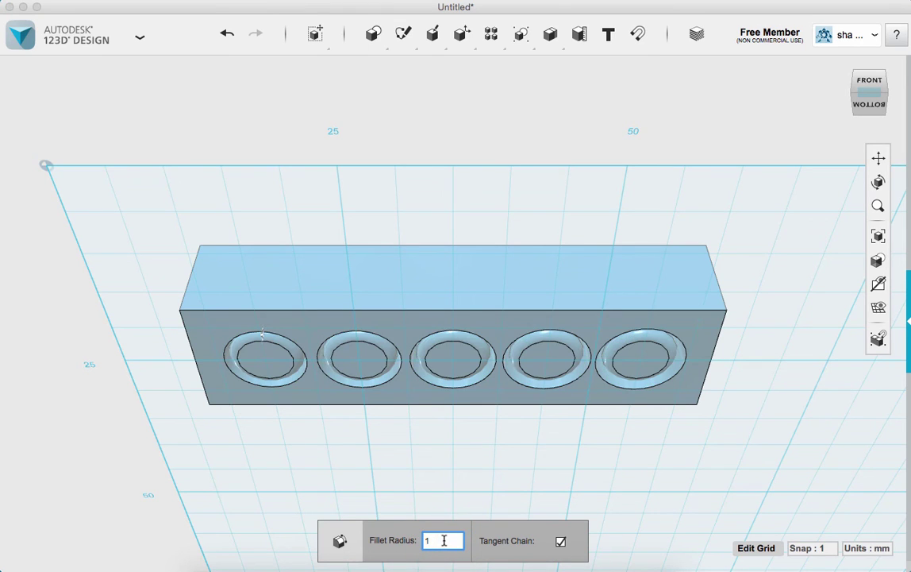
text(.5)
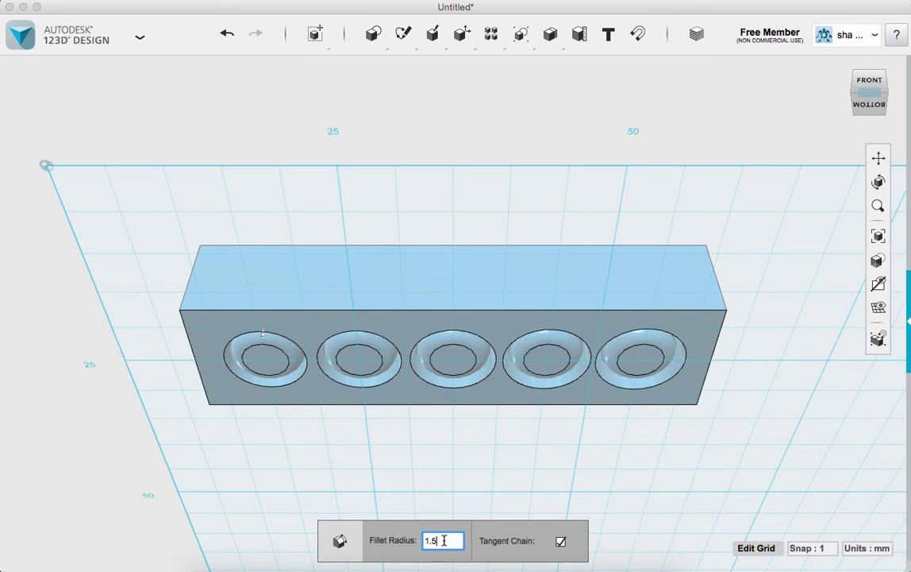
key(Return)
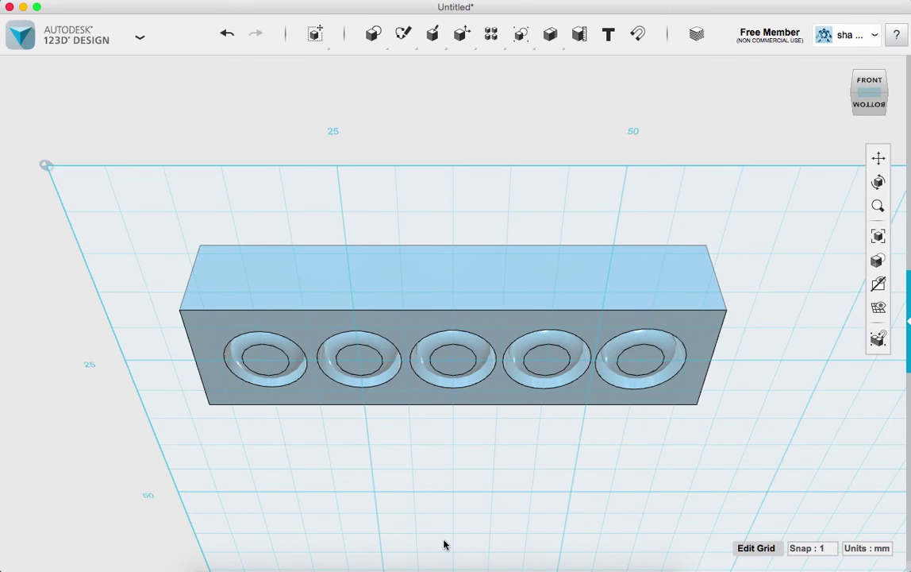
- Place the text ".4" on the block's front face below the leftmost cylinder
click(870, 91)
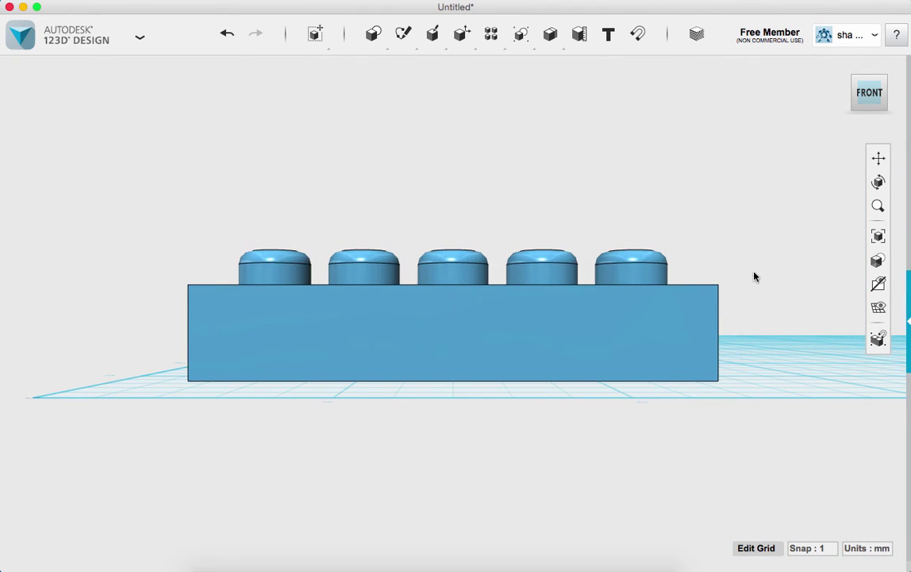
click(610, 34)
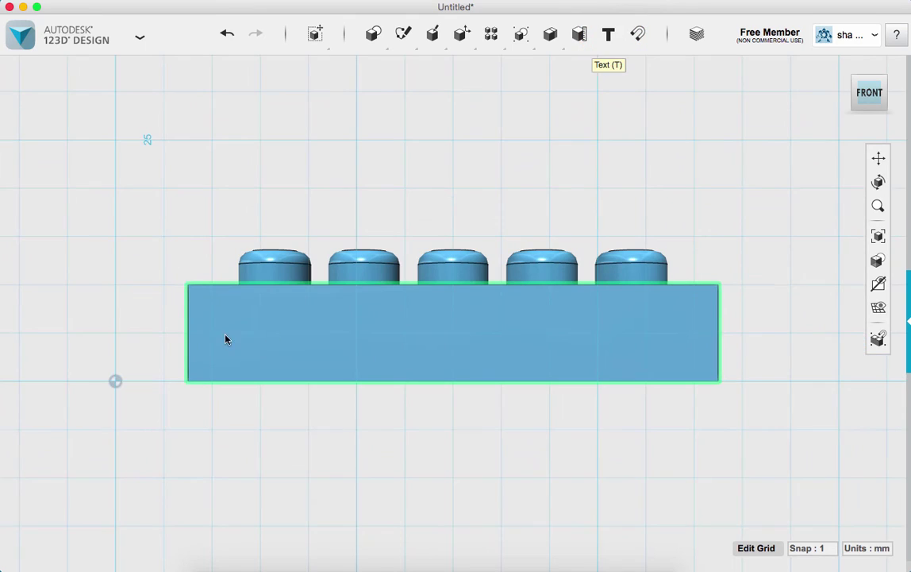
click(874, 93)
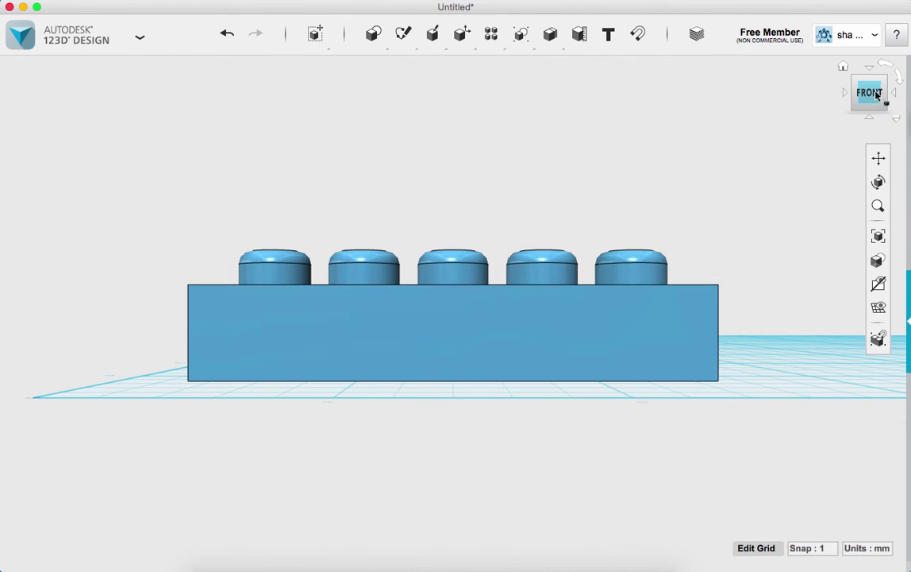
click(607, 34)
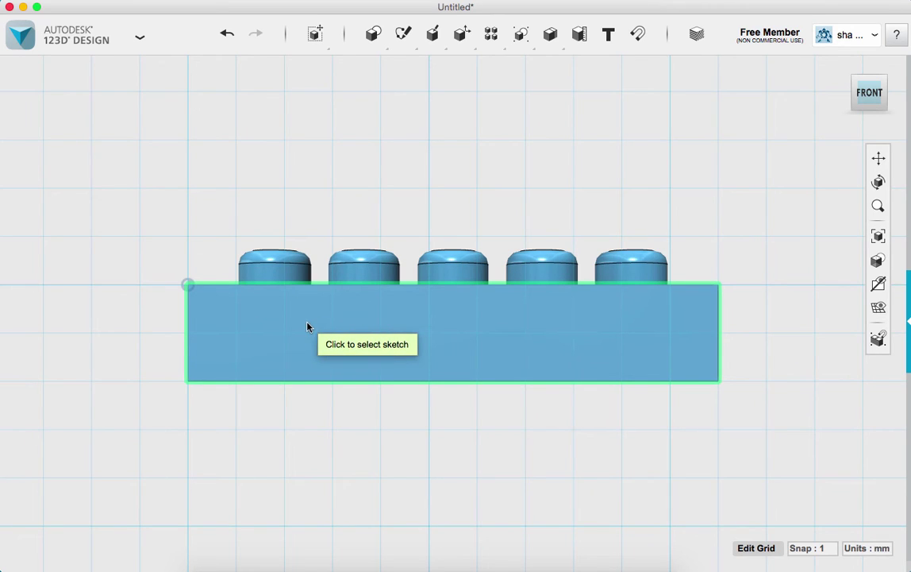
click(264, 325)
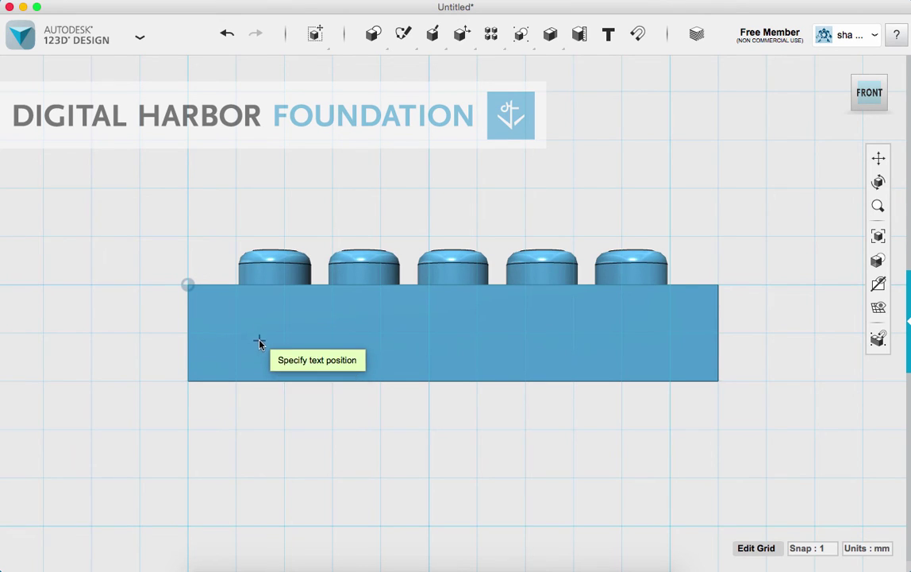
click(260, 350)
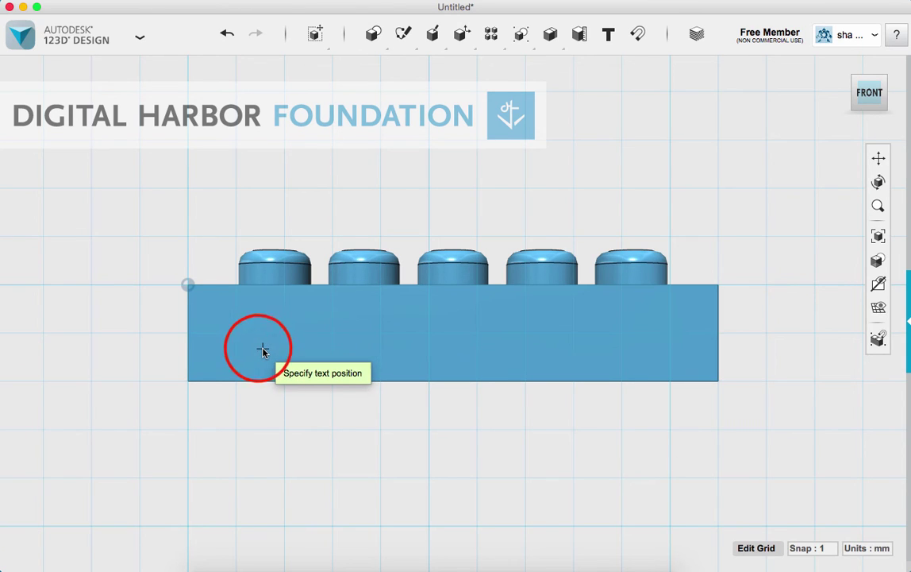
double_click(806, 233)
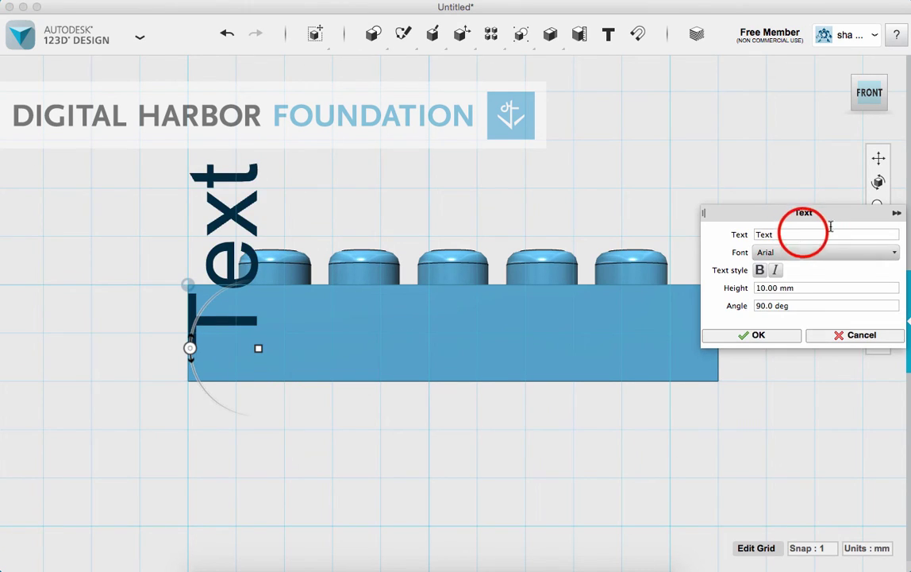
text(4)
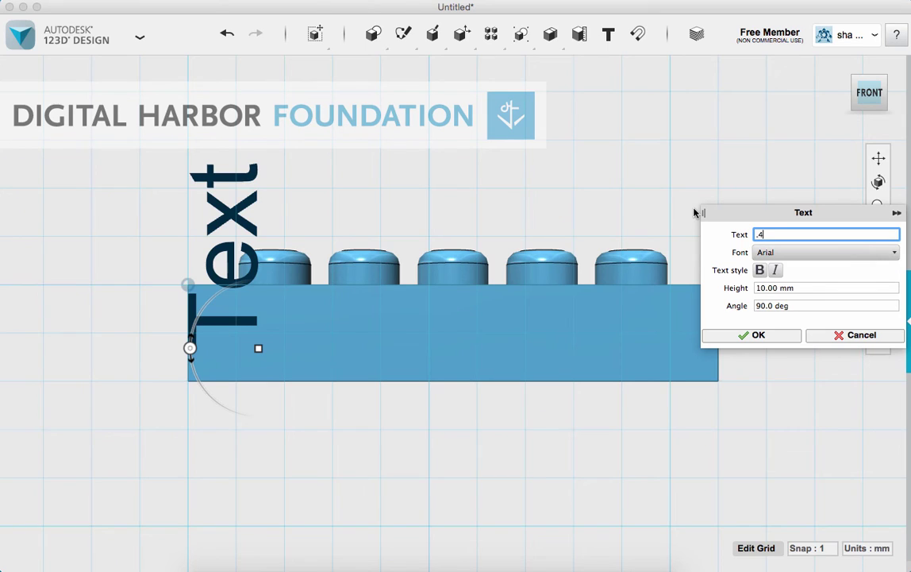
- Set the ".4" label's angle to 0 degrees and its height to 6 mm
click(810, 306)
key(super+a)
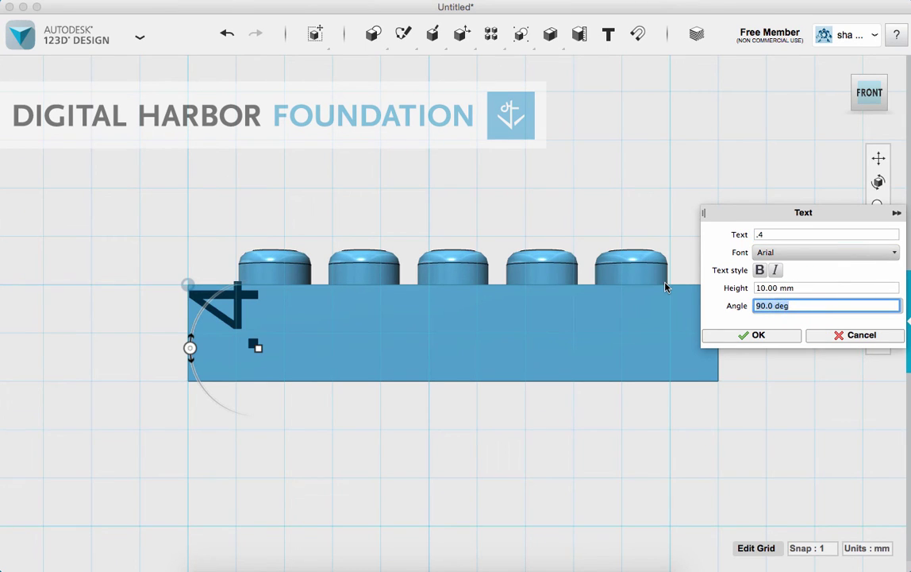
text(0)
click(806, 288)
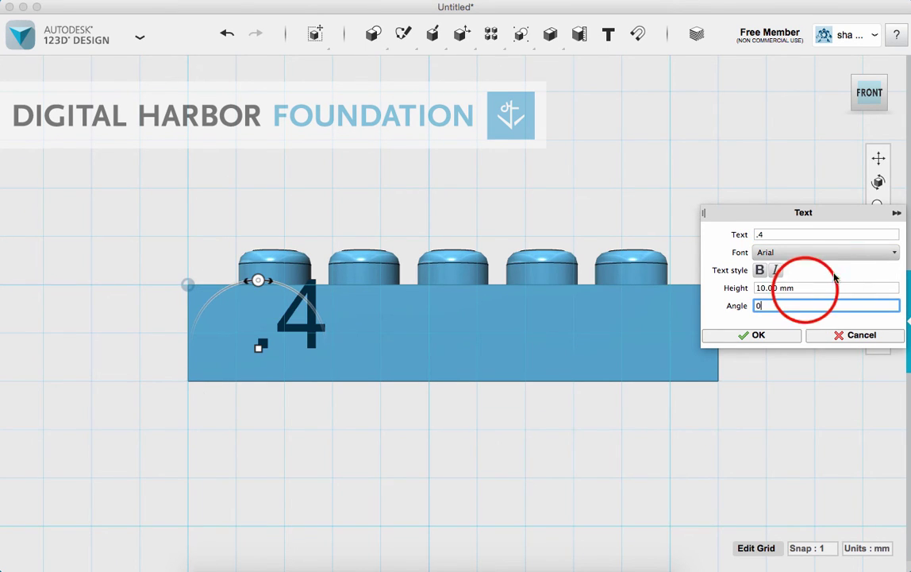
drag(806, 289, 724, 288)
text(6.00 mm)
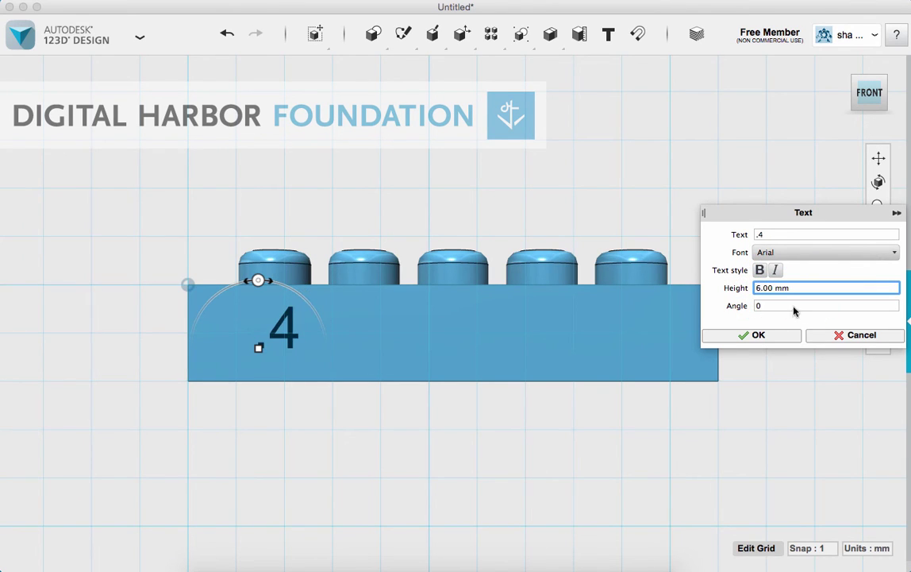
click(760, 334)
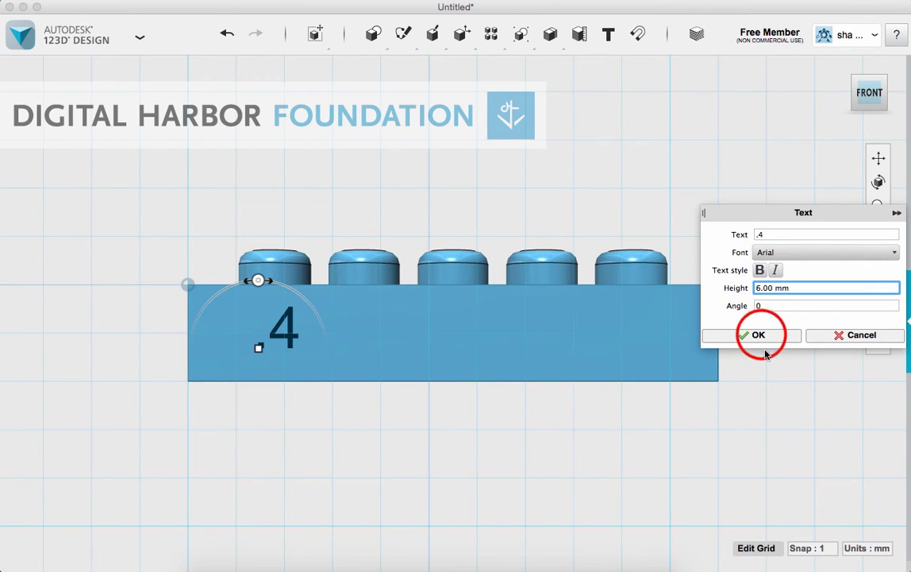
- Copy the ".4" label and paste four copies along the front face, one below each remaining cylinder
click(286, 333)
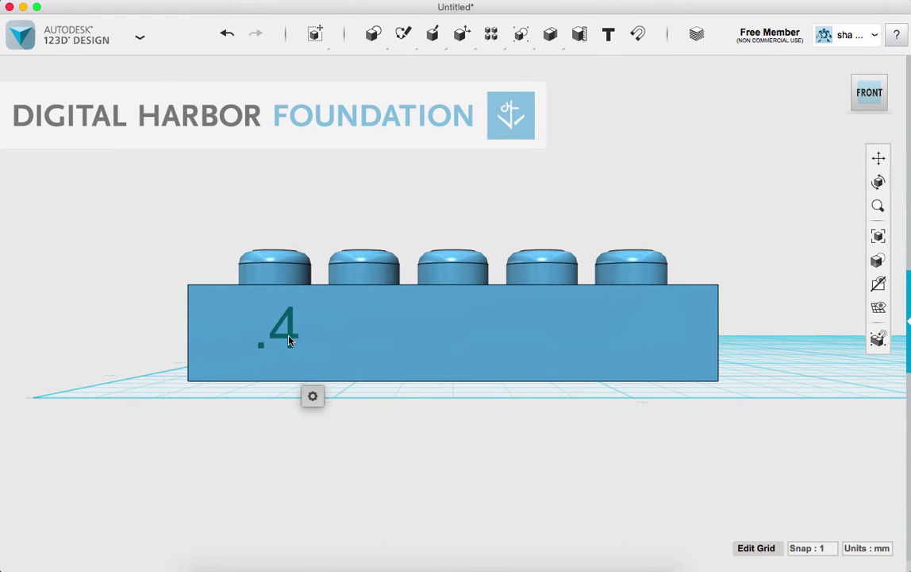
key(ctrl+c)
key(ctrl+v)
drag(326, 319, 407, 319)
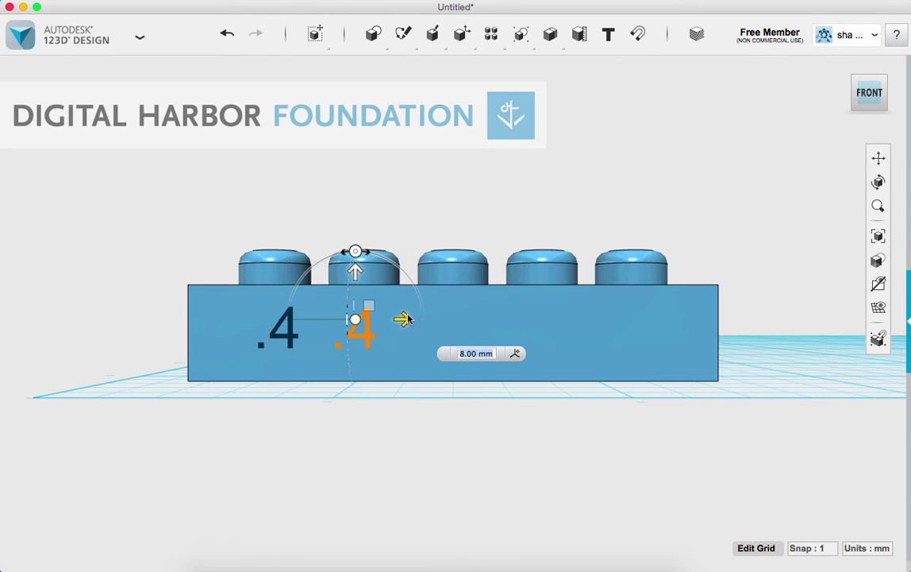
click(405, 319)
drag(405, 319, 487, 309)
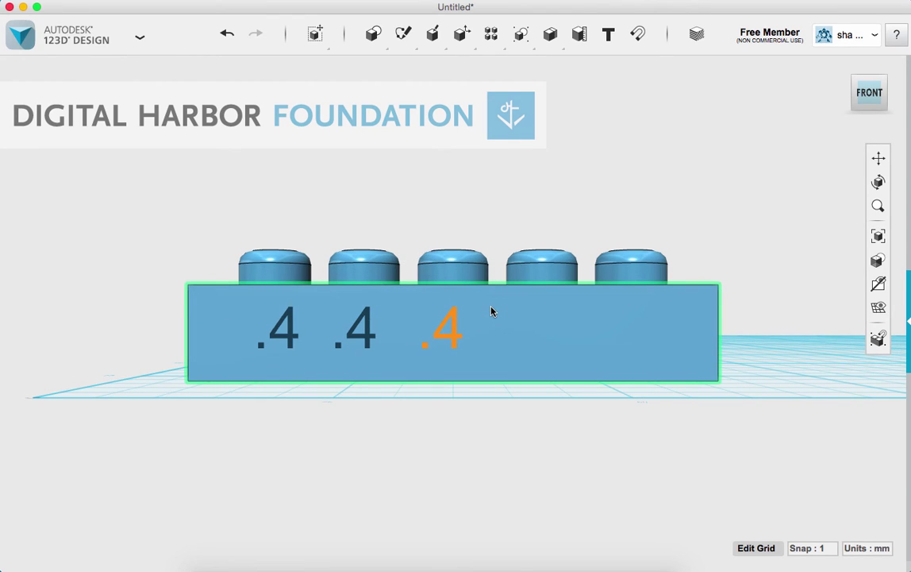
key(ctrl+v)
drag(493, 320, 672, 316)
key(ctrl+v)
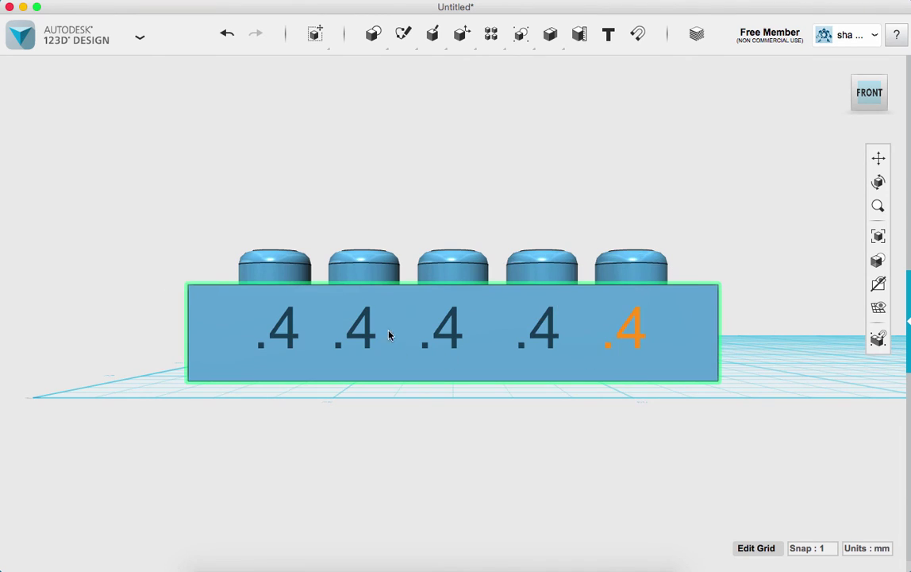
- Change the text of the second label from the left to ".5"
click(358, 332)
click(364, 333)
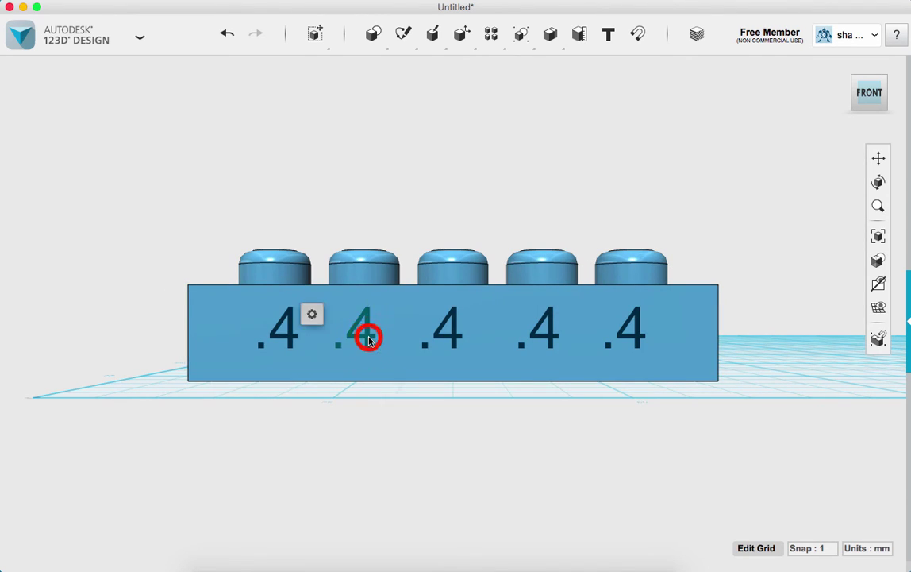
click(366, 342)
mouse_move(396, 390)
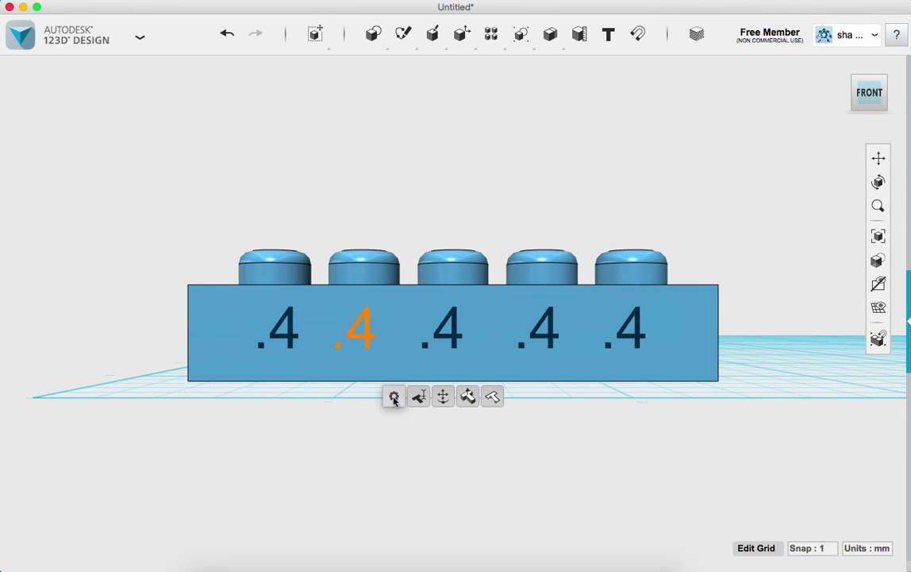
click(419, 397)
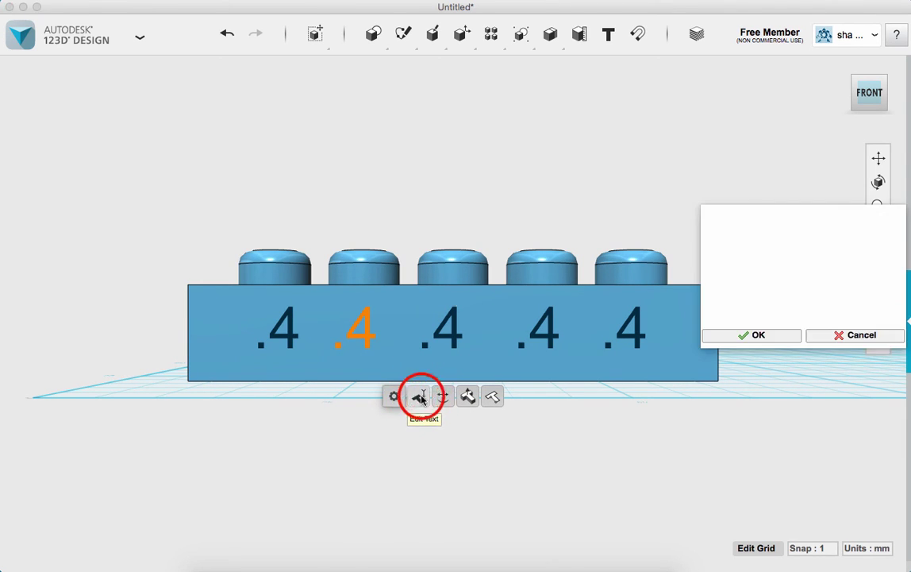
click(776, 235)
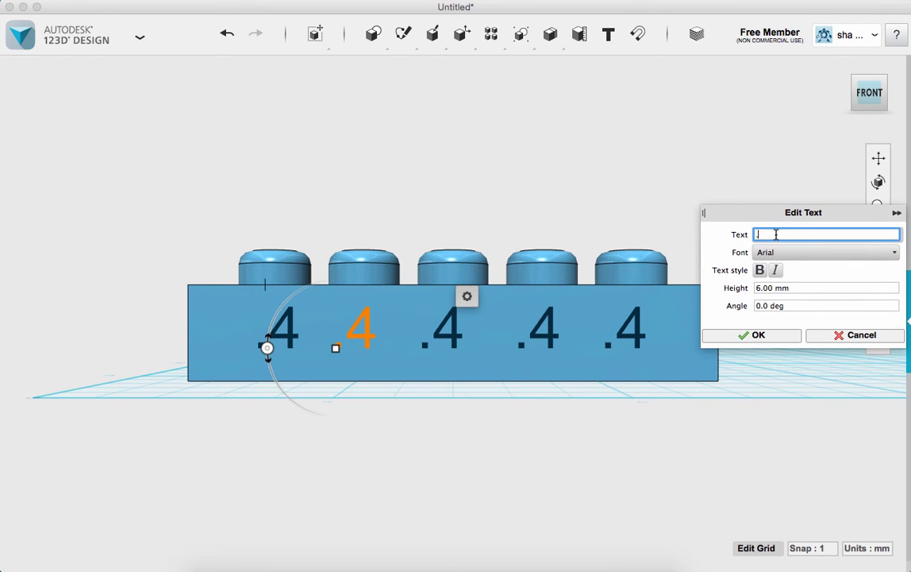
text(5)
click(747, 333)
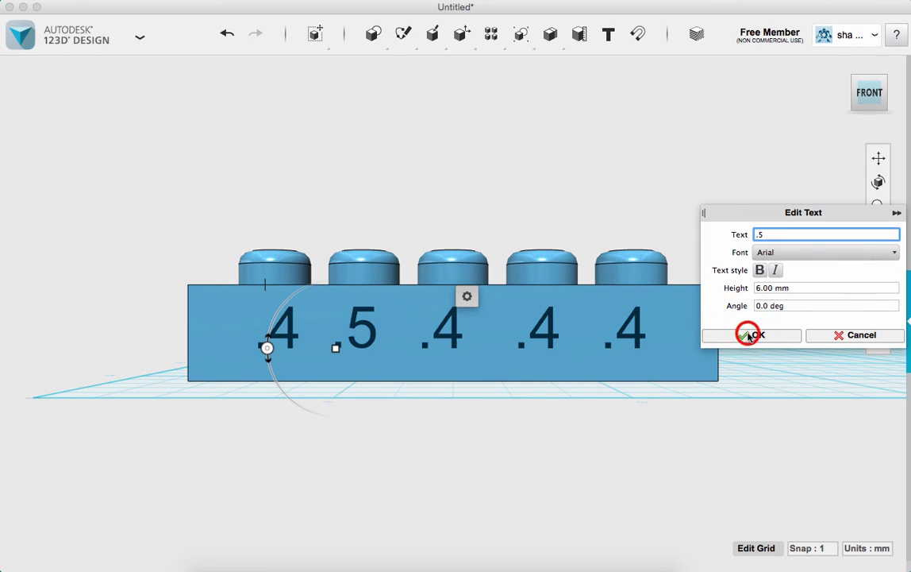
- Change the text of the middle label on the block's front face to ".6"
click(459, 334)
click(450, 338)
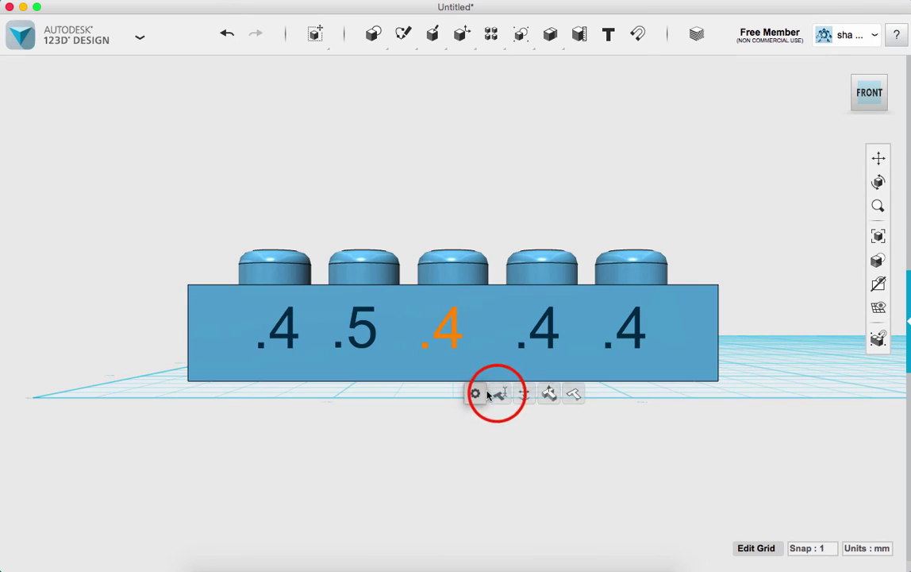
click(491, 392)
click(783, 235)
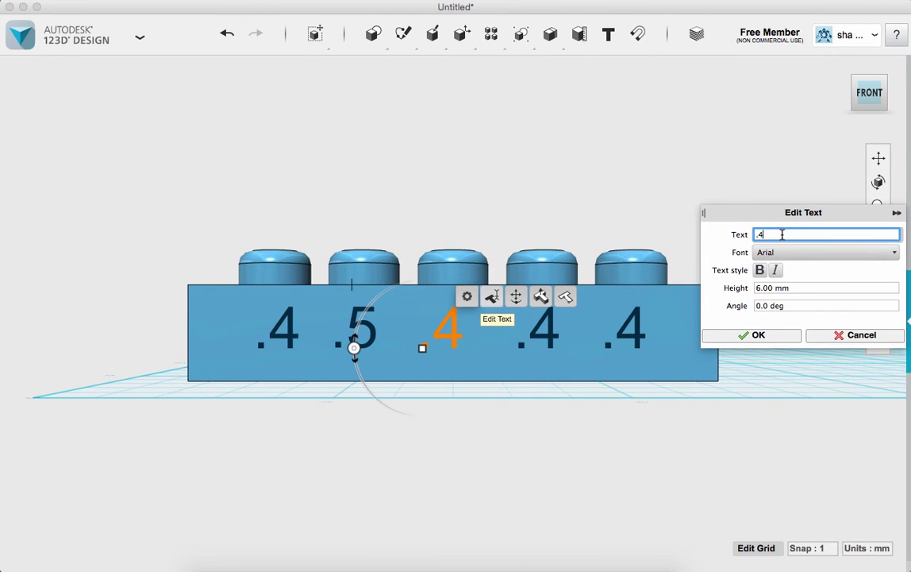
text(6)
key(Return)
- Change the text of the fourth label from the left to ".7"
click(548, 338)
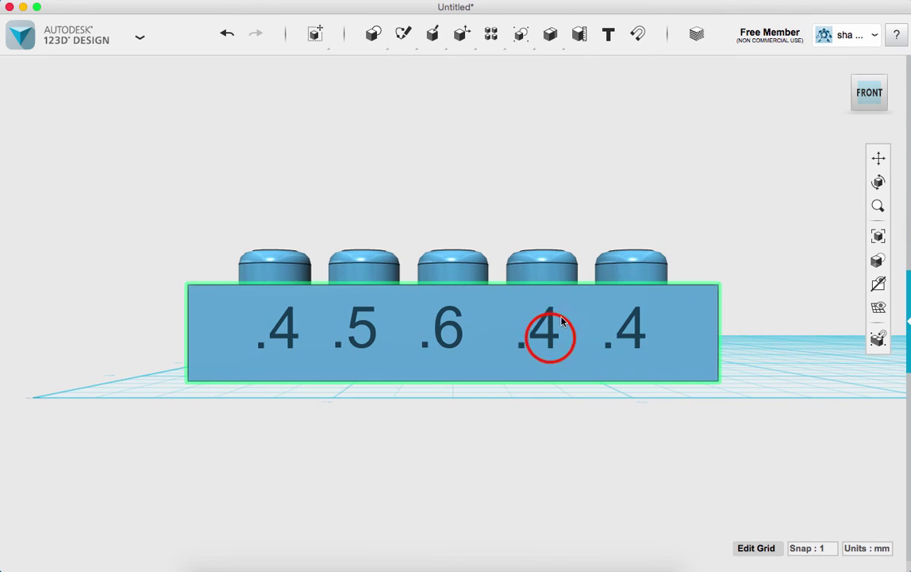
mouse_move(573, 394)
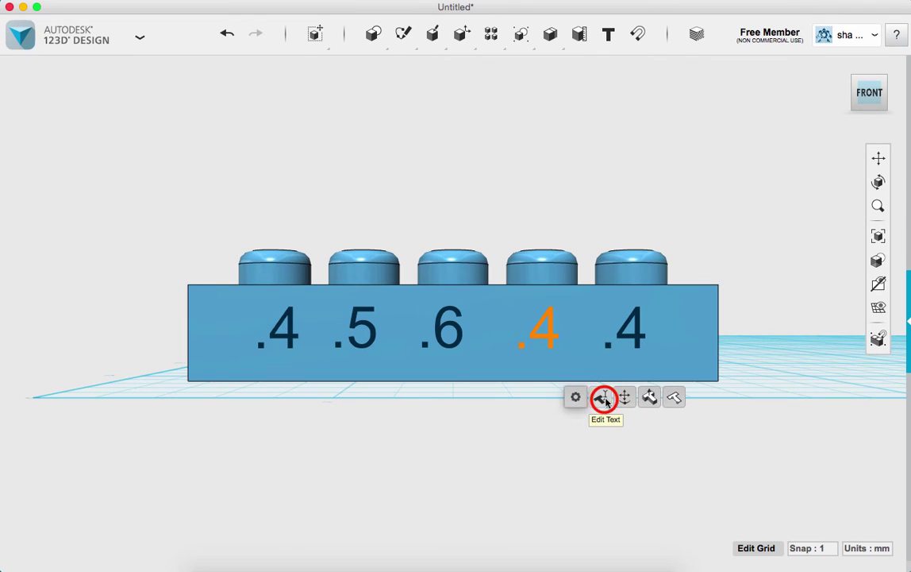
click(602, 399)
click(816, 235)
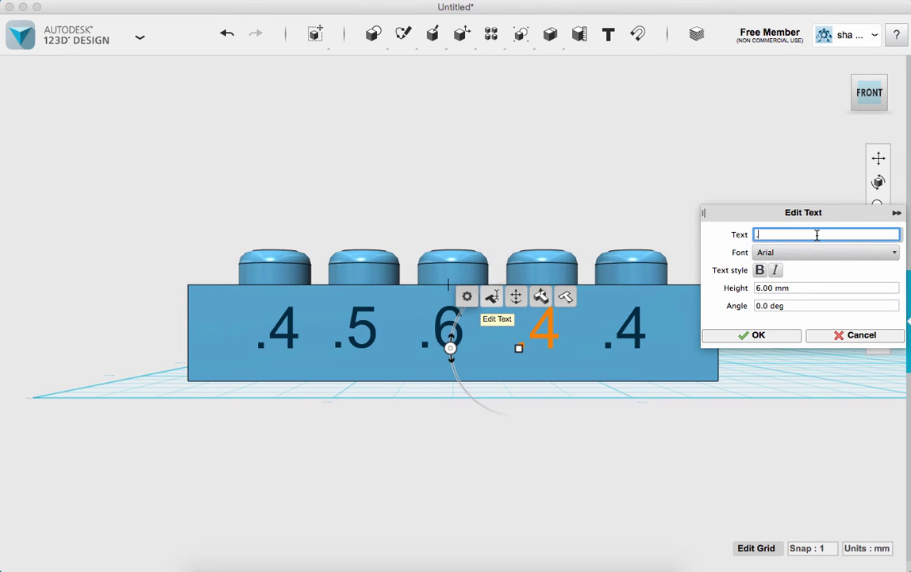
key(Return)
- Change the text of the rightmost label to ".8"
click(633, 333)
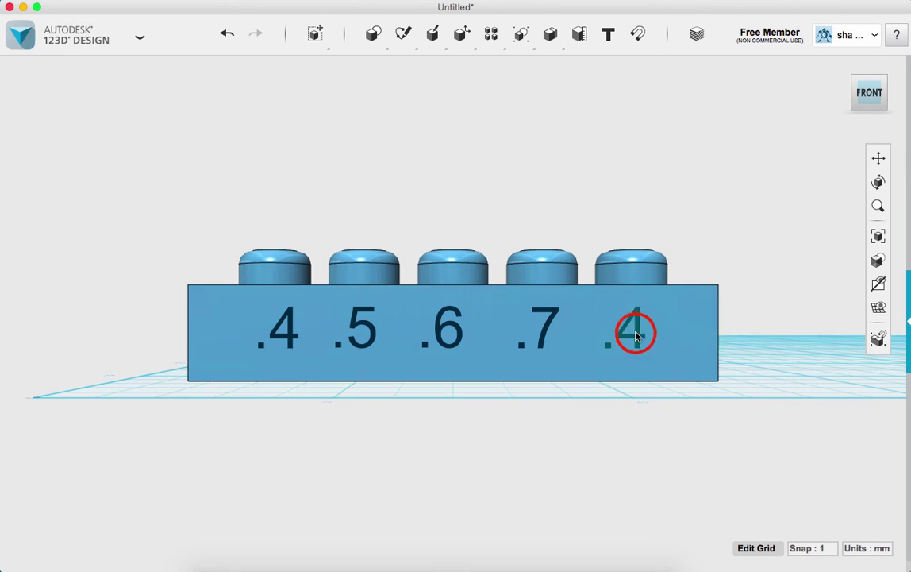
click(659, 391)
click(686, 392)
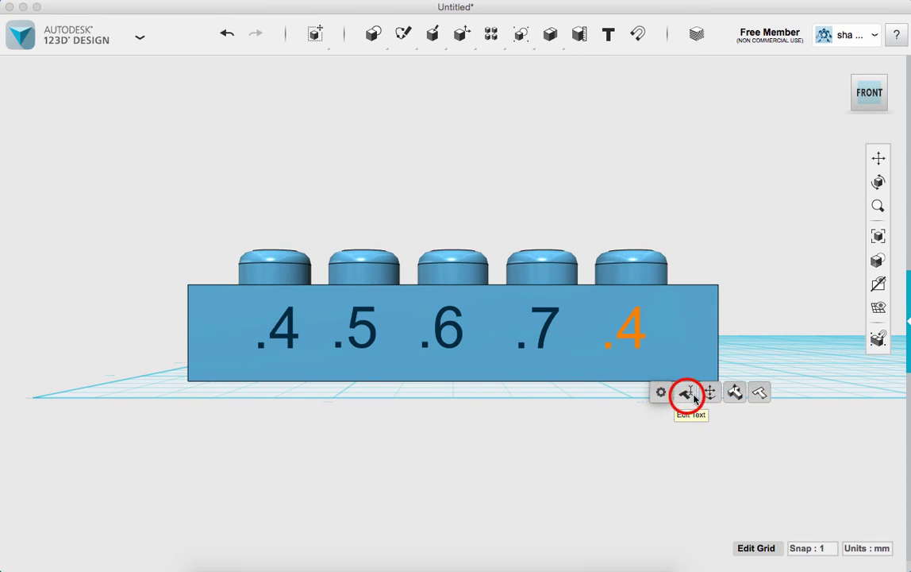
click(778, 234)
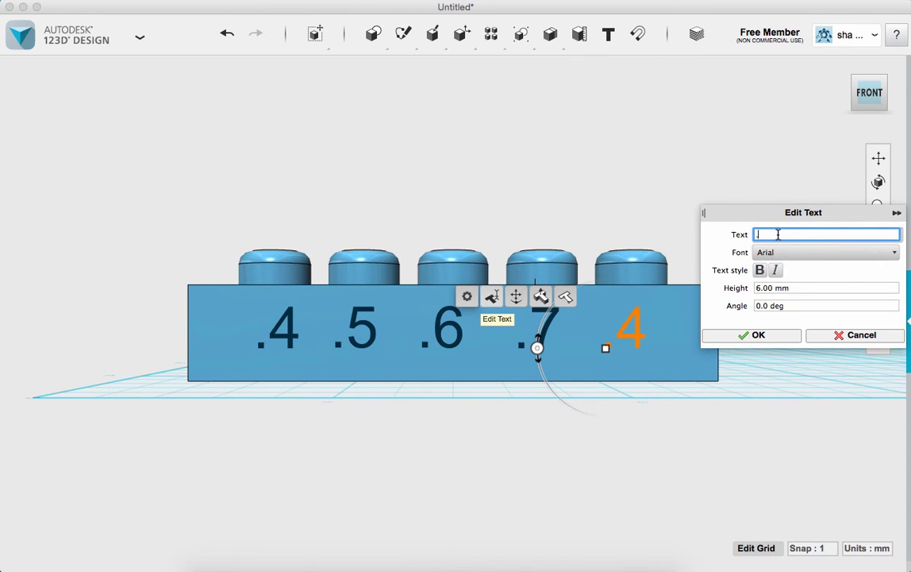
key(Return)
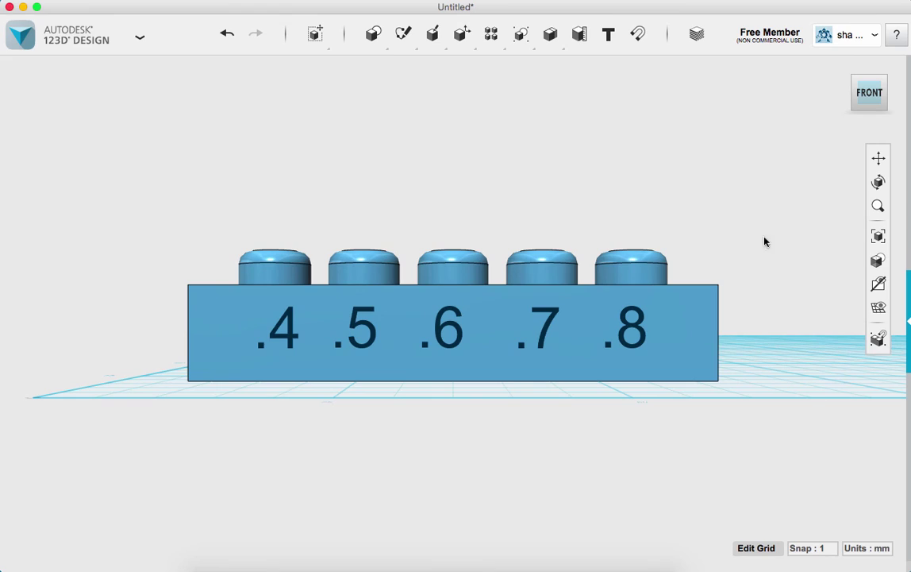
- Extrude the ".4" label inward as a cut into the block's front face
right_drag(619, 291, 569, 157)
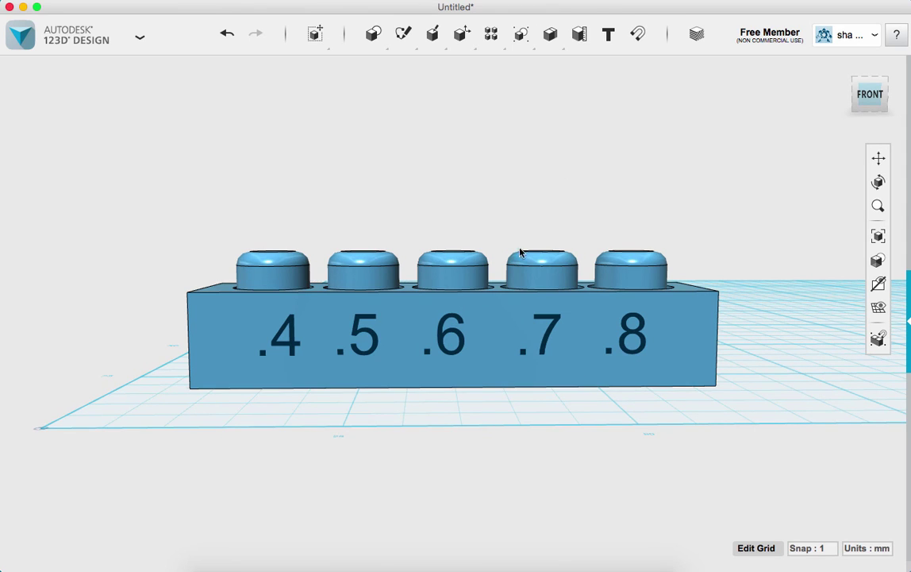
click(282, 348)
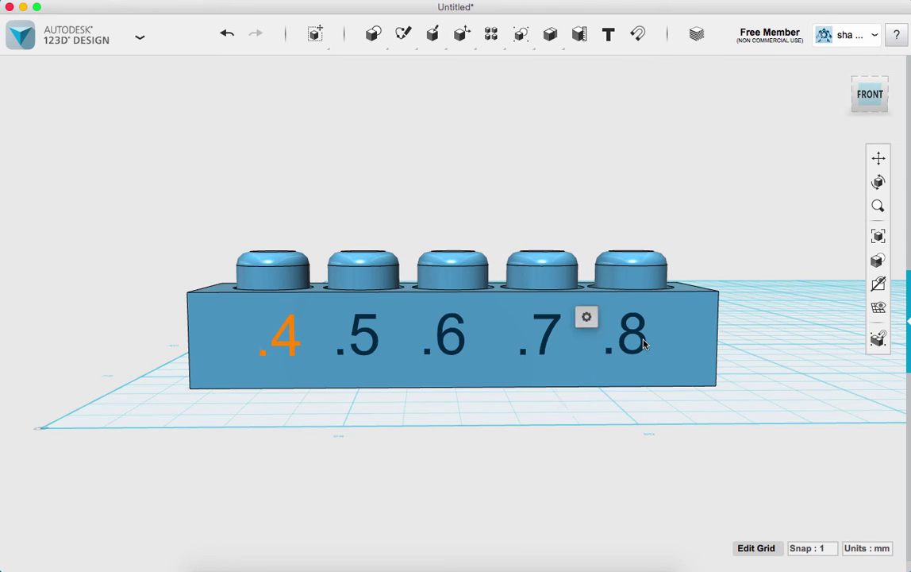
mouse_move(671, 403)
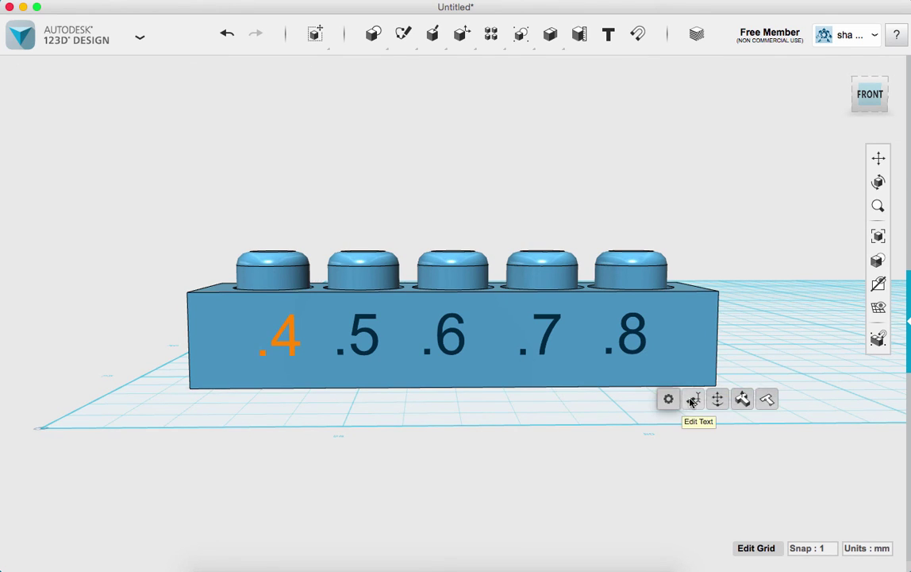
click(742, 399)
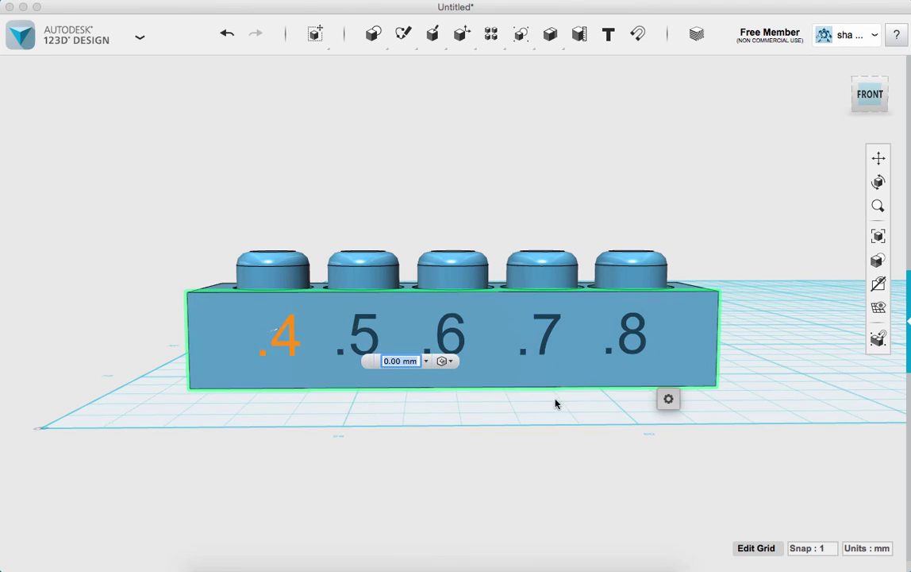
right_drag(553, 405, 522, 422)
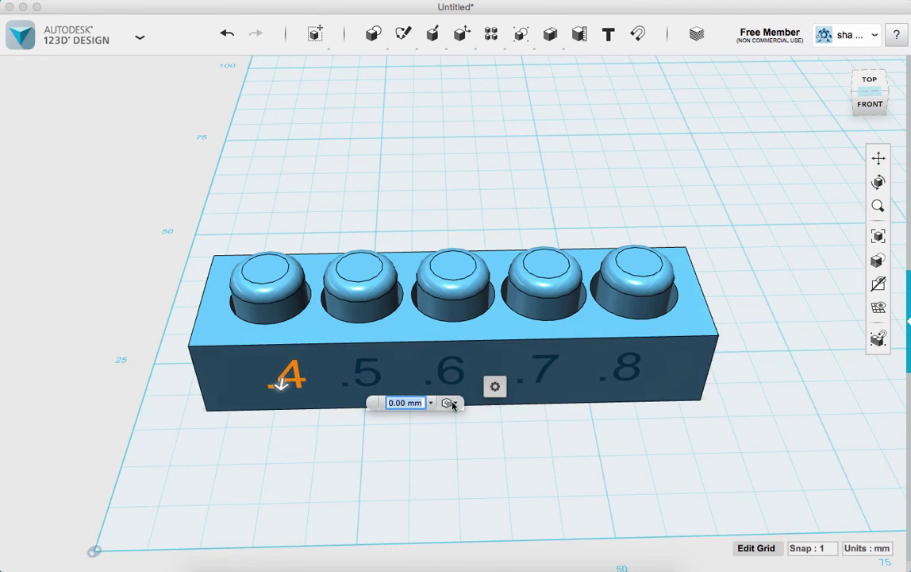
click(282, 384)
drag(282, 385, 284, 375)
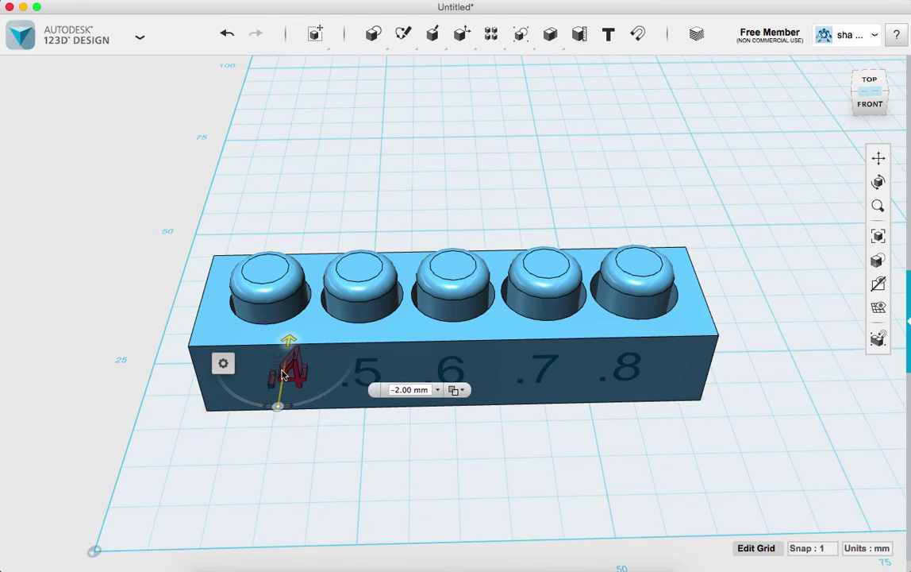
drag(282, 380, 286, 373)
click(412, 318)
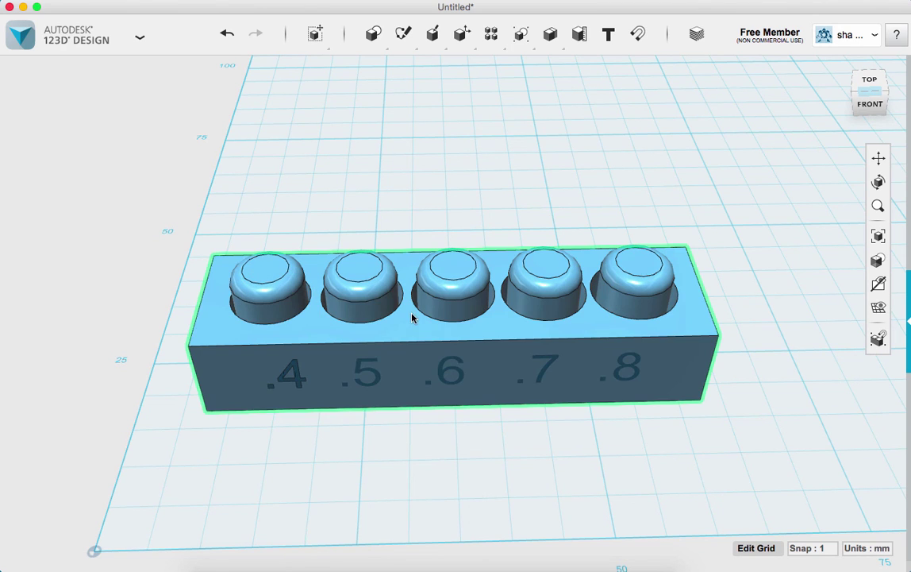
- Extrude the ".5" label -1 mm as a cut into the front face
click(374, 377)
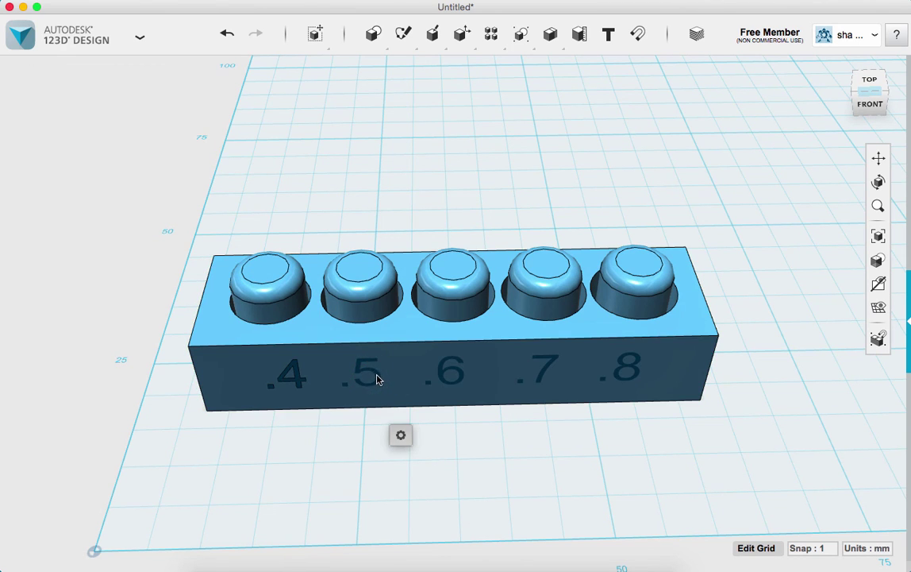
click(472, 435)
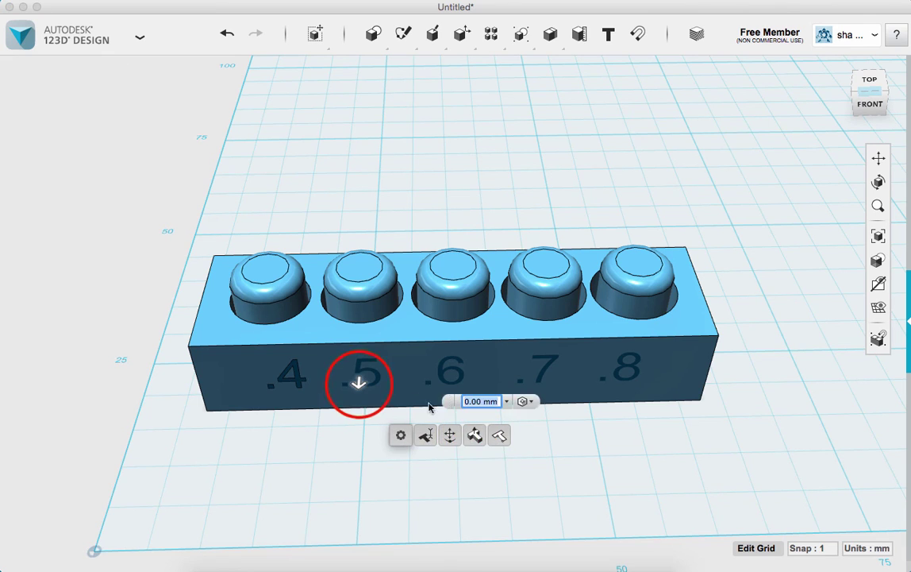
drag(359, 385, 361, 381)
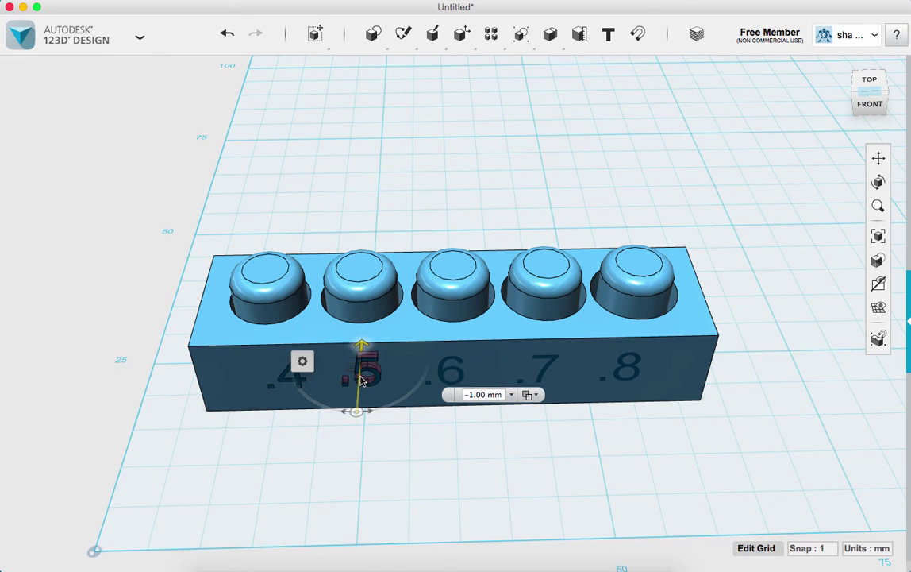
click(406, 443)
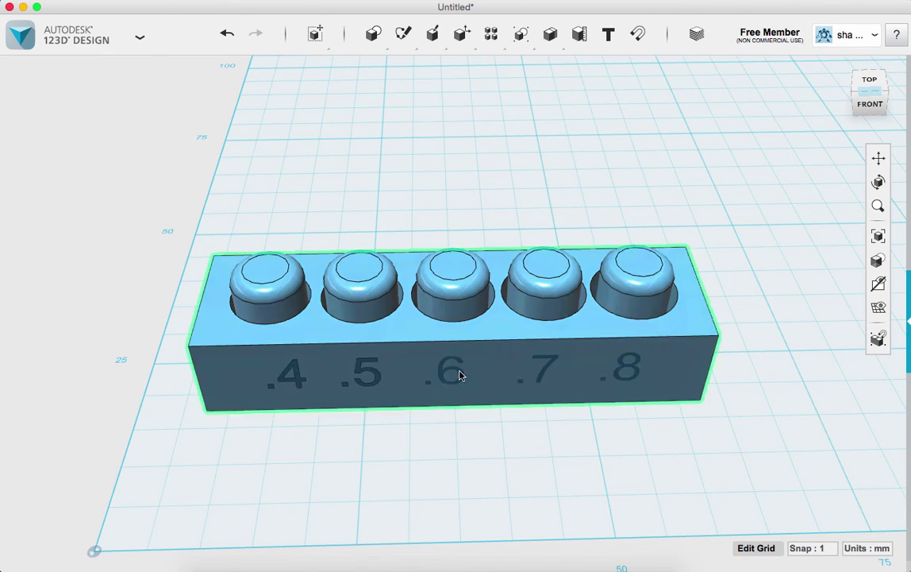
- Extrude the ".6" label -1 mm to engrave it into the front face
click(462, 376)
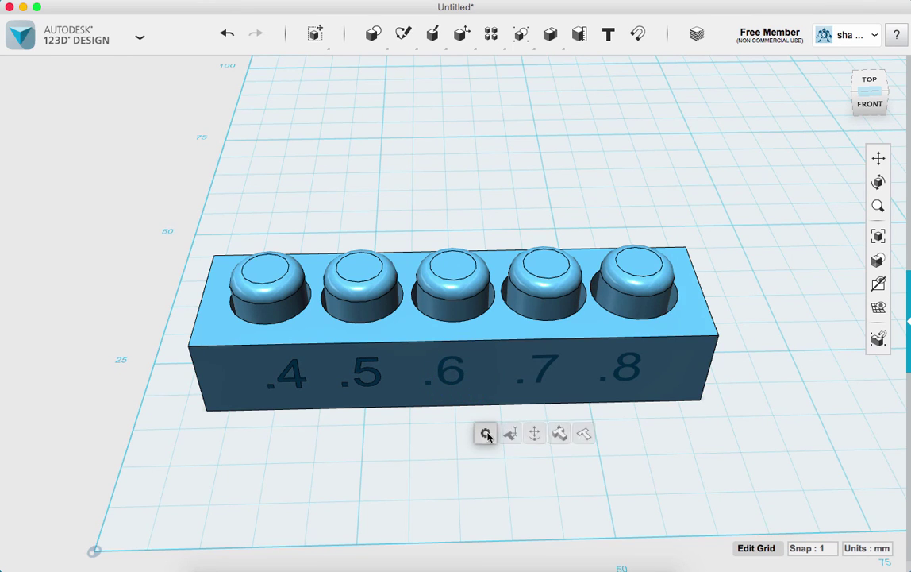
click(551, 433)
click(445, 377)
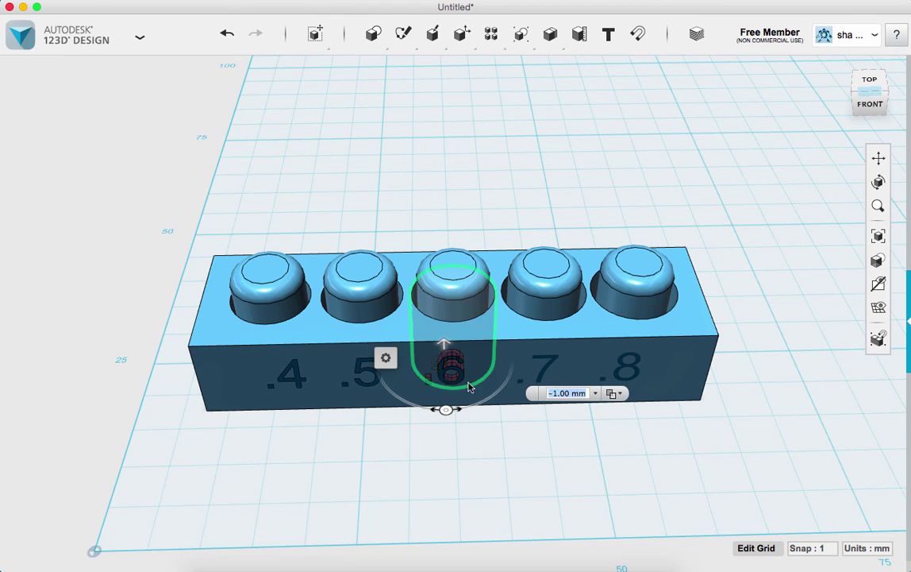
key(Return)
click(545, 368)
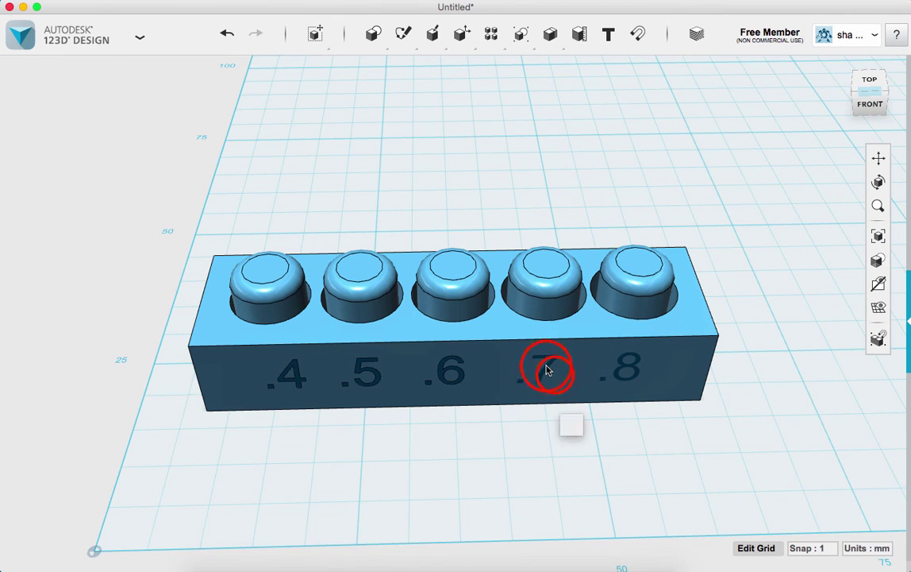
click(545, 366)
click(232, 35)
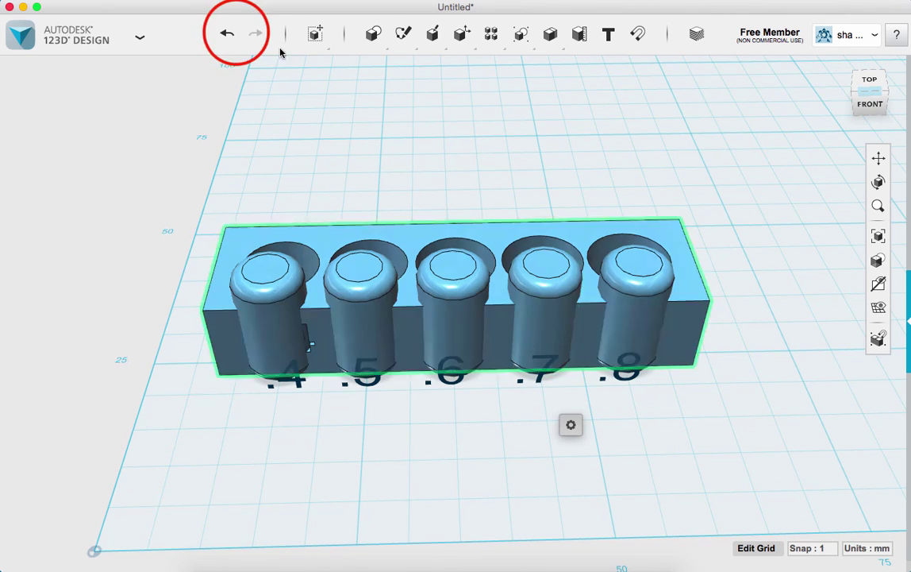
click(231, 35)
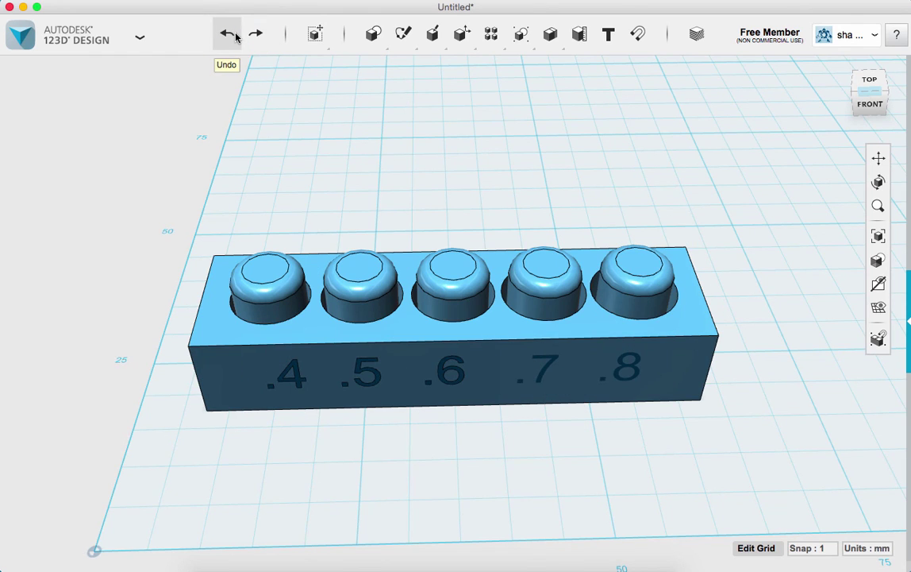
- Extrude the ".7" label inward to cut it into the block's front face
click(547, 368)
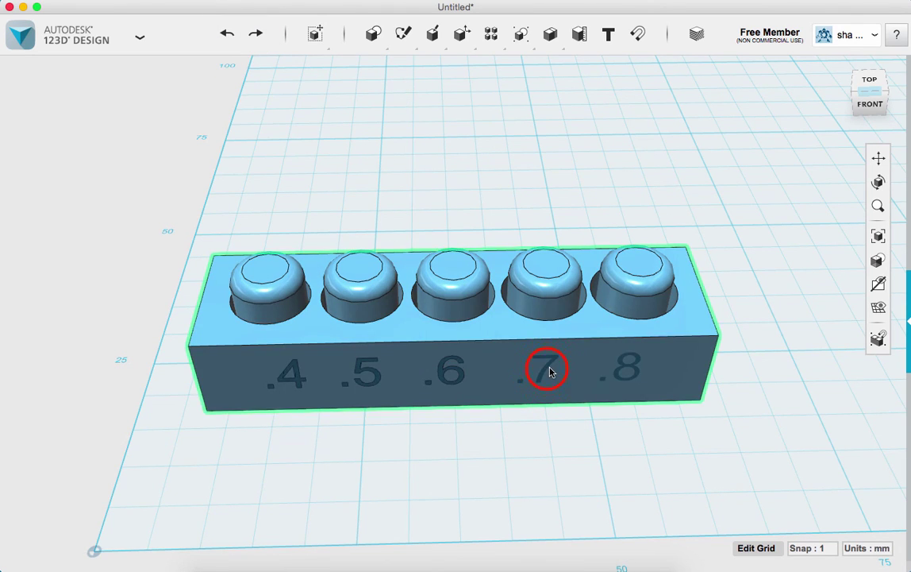
click(647, 429)
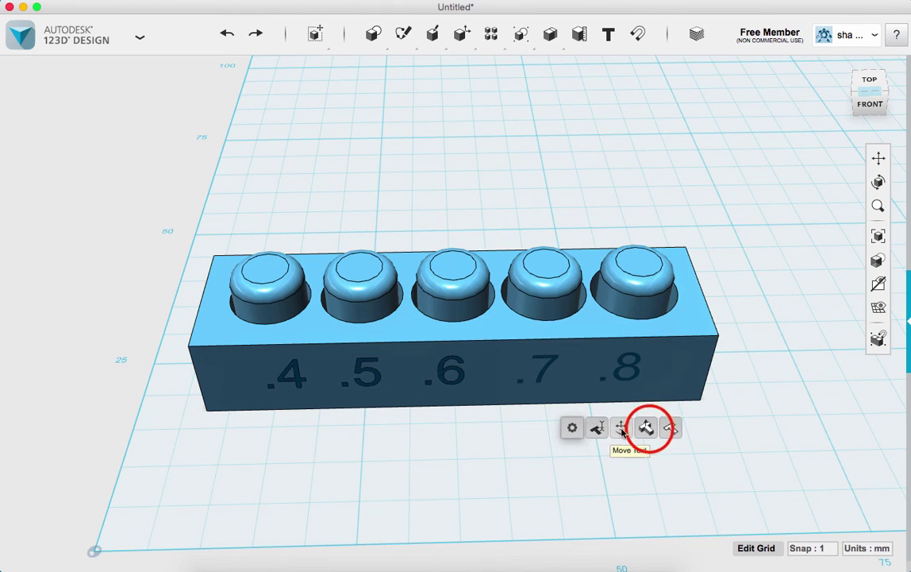
click(622, 429)
click(540, 376)
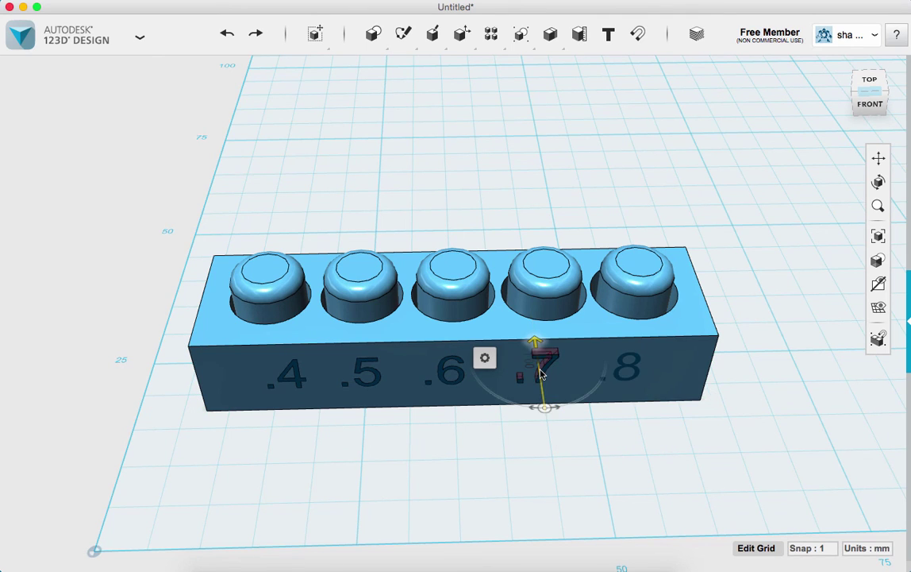
drag(539, 373, 544, 391)
click(645, 410)
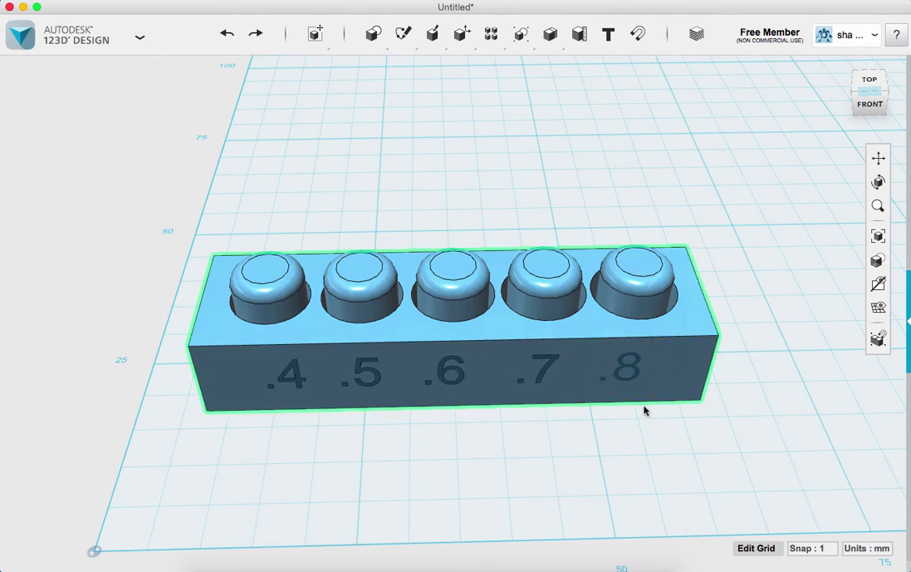
- Extrude the ".8" label inward to cut it into the front face below the rightmost cylinder
mouse_move(658, 429)
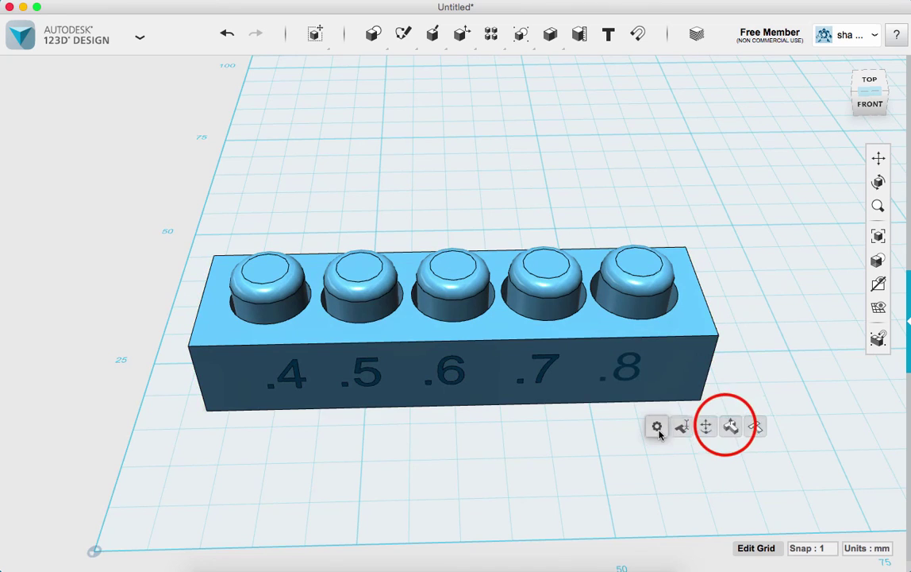
click(730, 425)
click(627, 377)
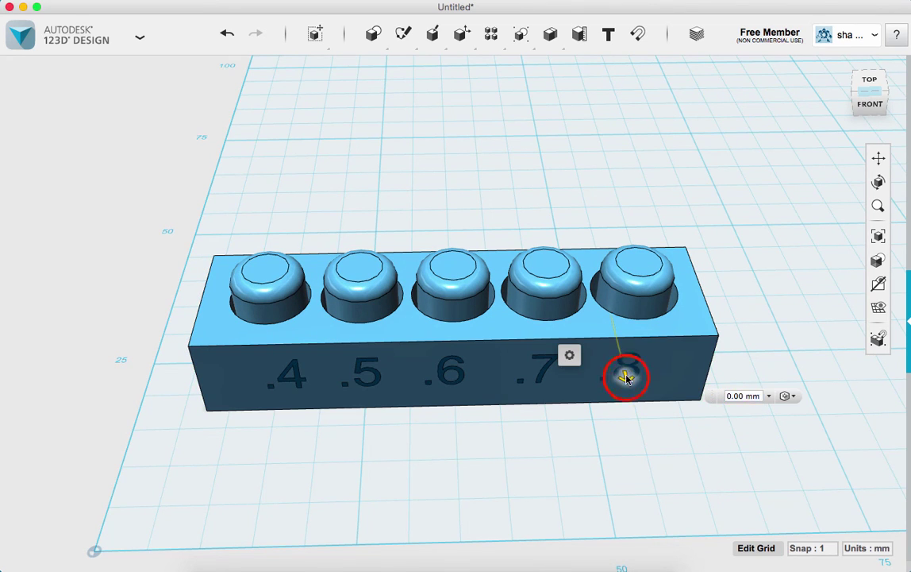
drag(627, 376, 630, 403)
click(624, 378)
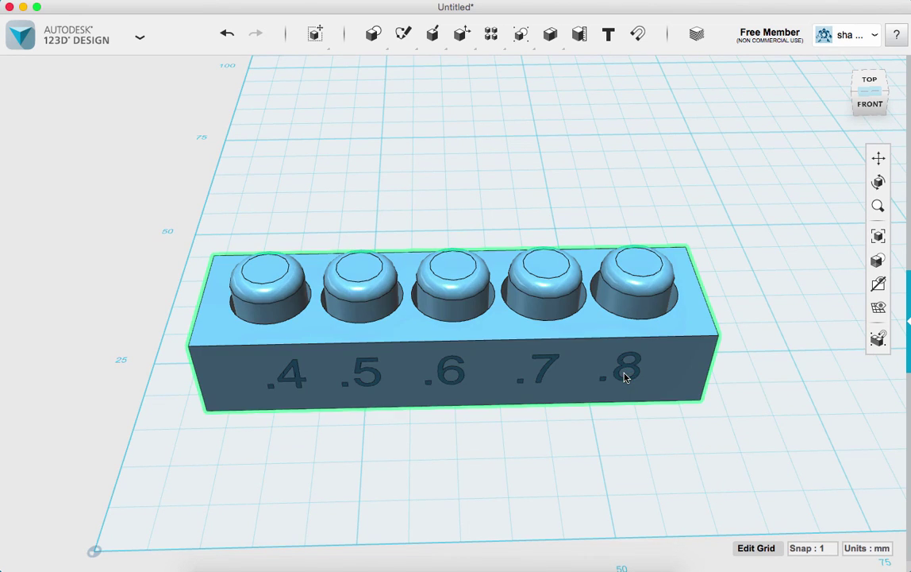
click(739, 352)
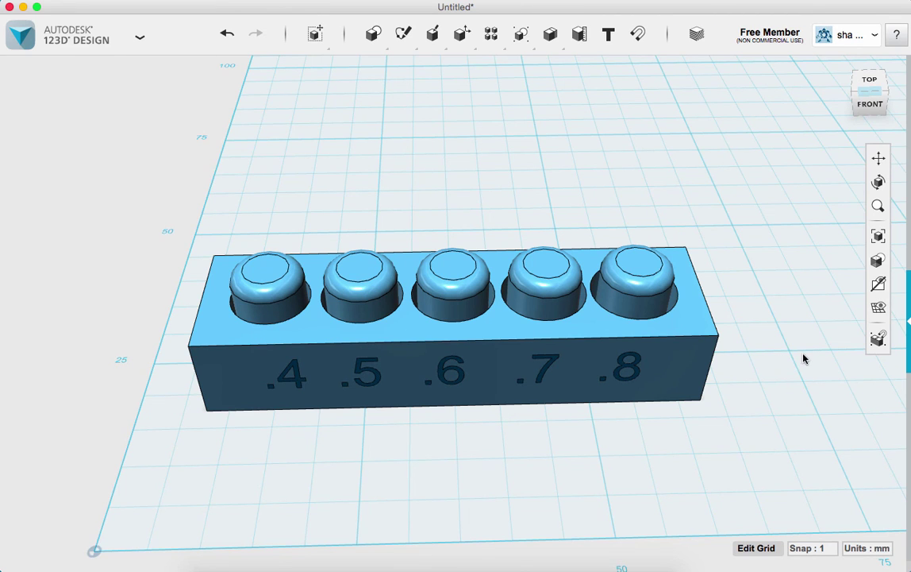
- Hide all sketches so only the solid block and cylinders with the engraved labels are displayed
mouse_move(878, 339)
click(842, 336)
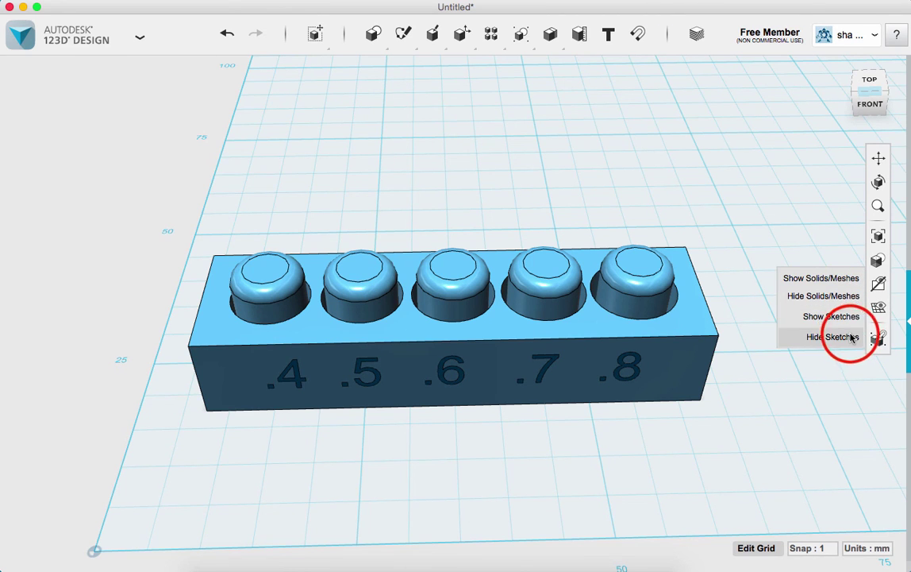
right_drag(779, 366, 744, 391)
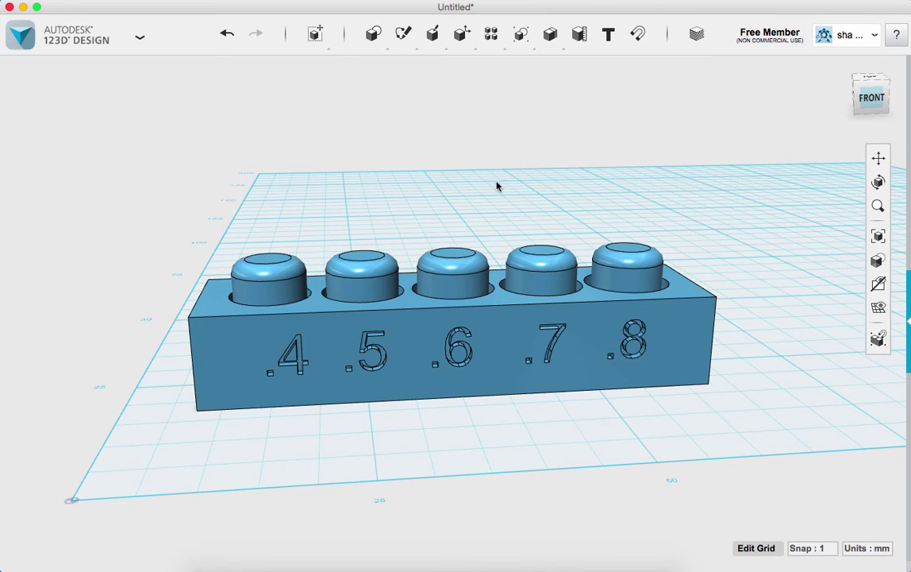
- Save the project under the title "Tolerance Test" with public visibility
click(140, 37)
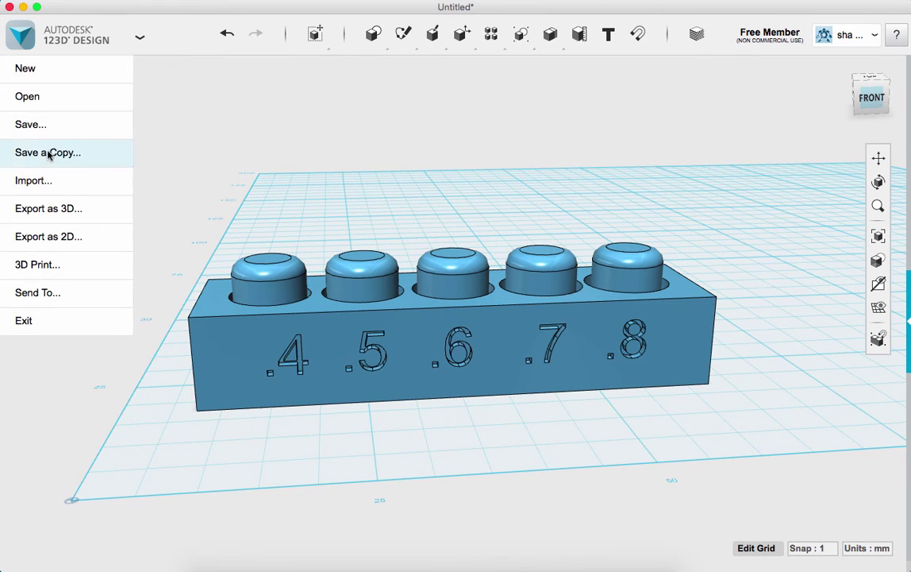
mouse_move(17, 127)
click(185, 121)
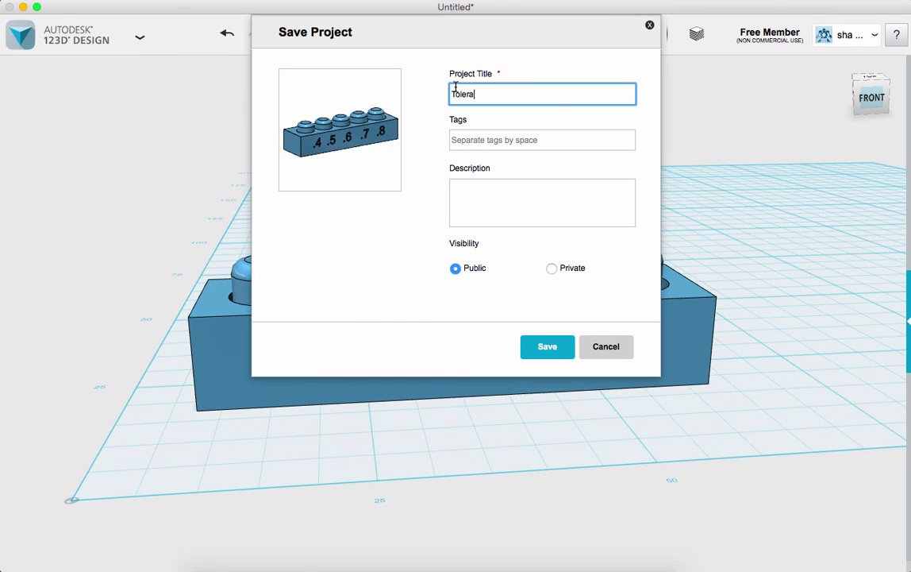
click(545, 347)
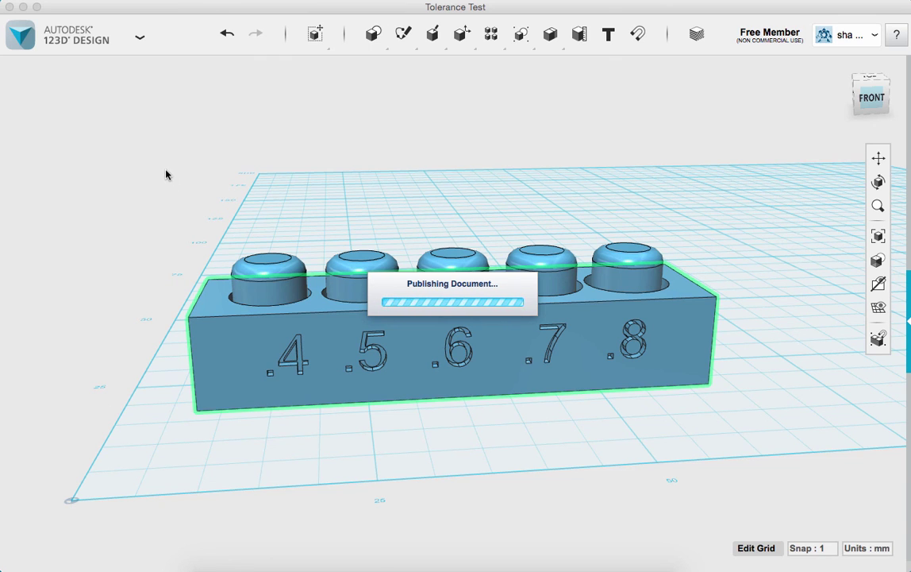
- Export the model as an STL with medium mesh tessellation and uncombined objects, named tolerance_test, in the Downloads folder
click(140, 37)
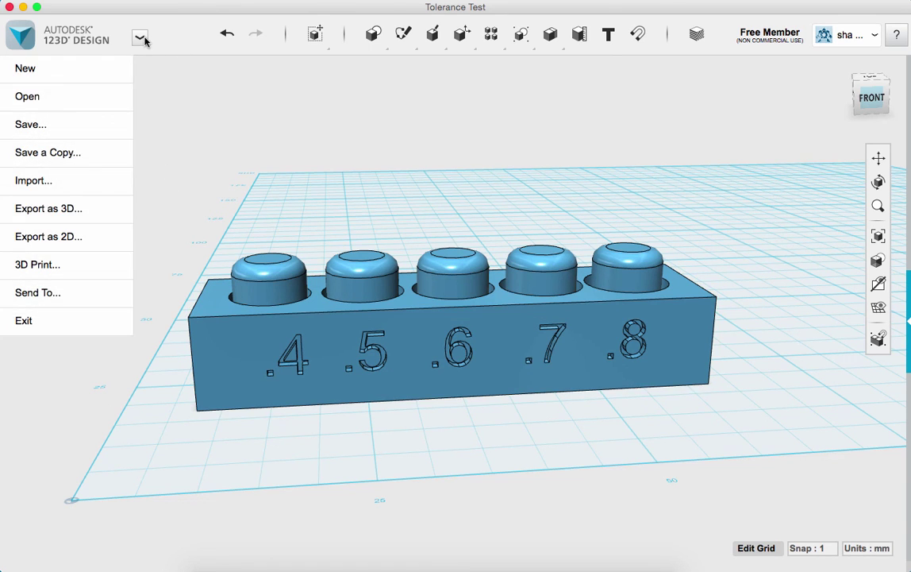
mouse_move(77, 213)
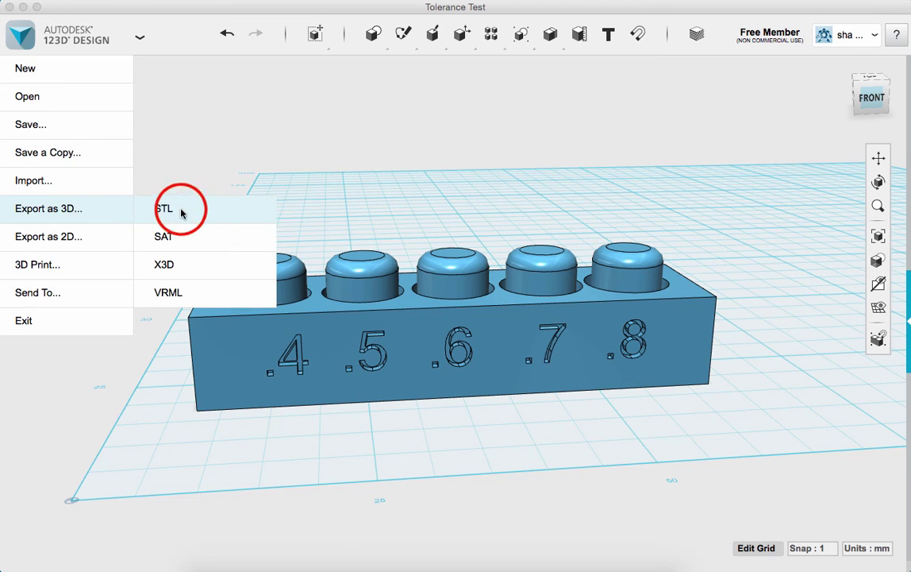
click(179, 211)
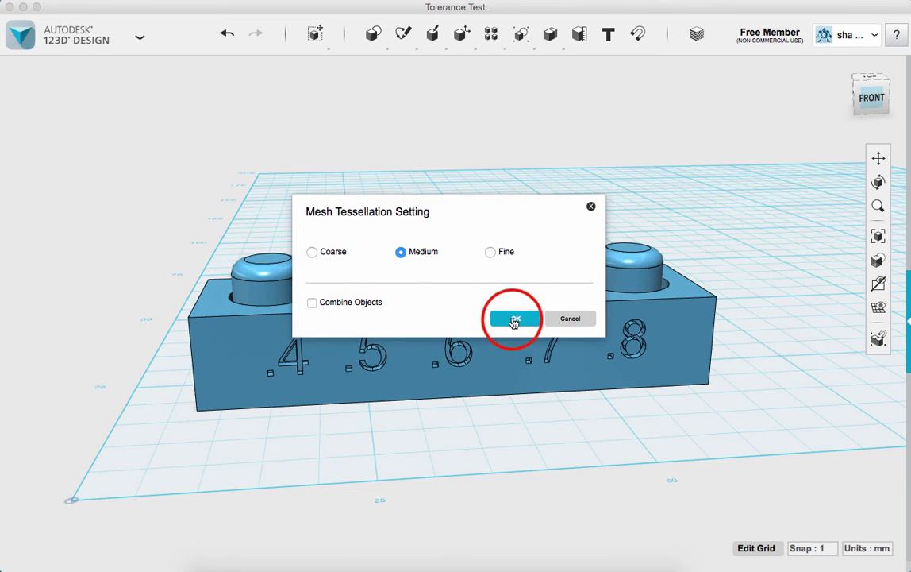
click(514, 321)
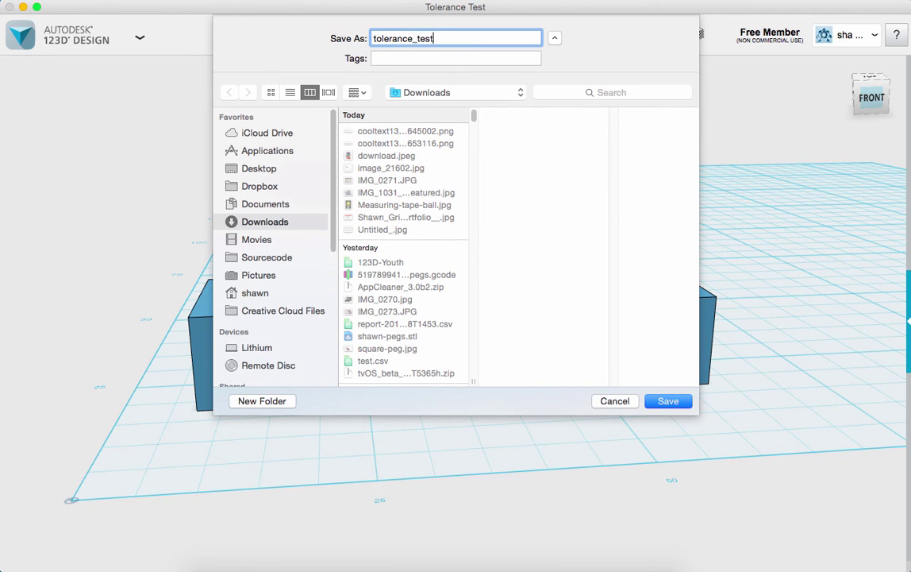
key(Return)
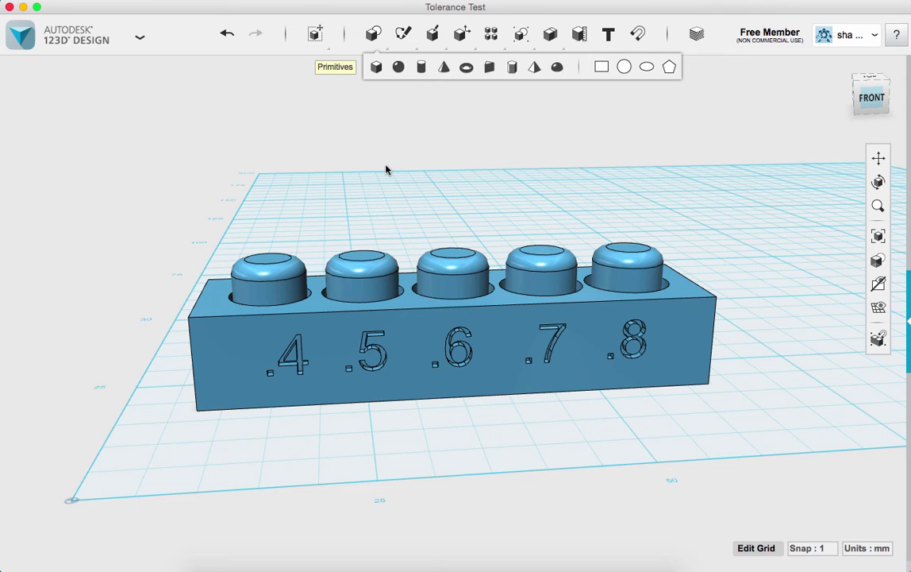